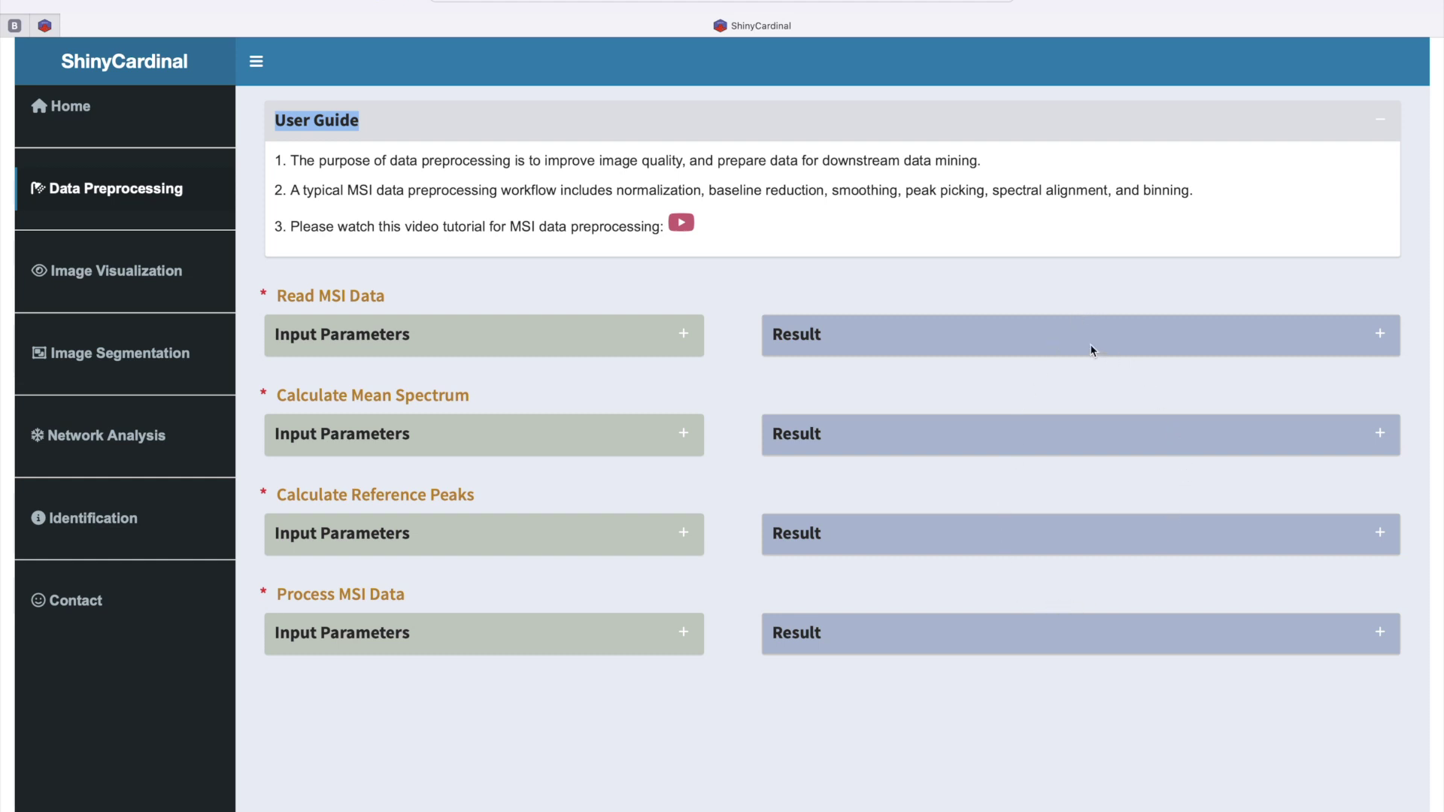
# Expand the input parameters and result of the Read MSI Data section and review the two file-reading methods.
pyautogui.click(358, 161)
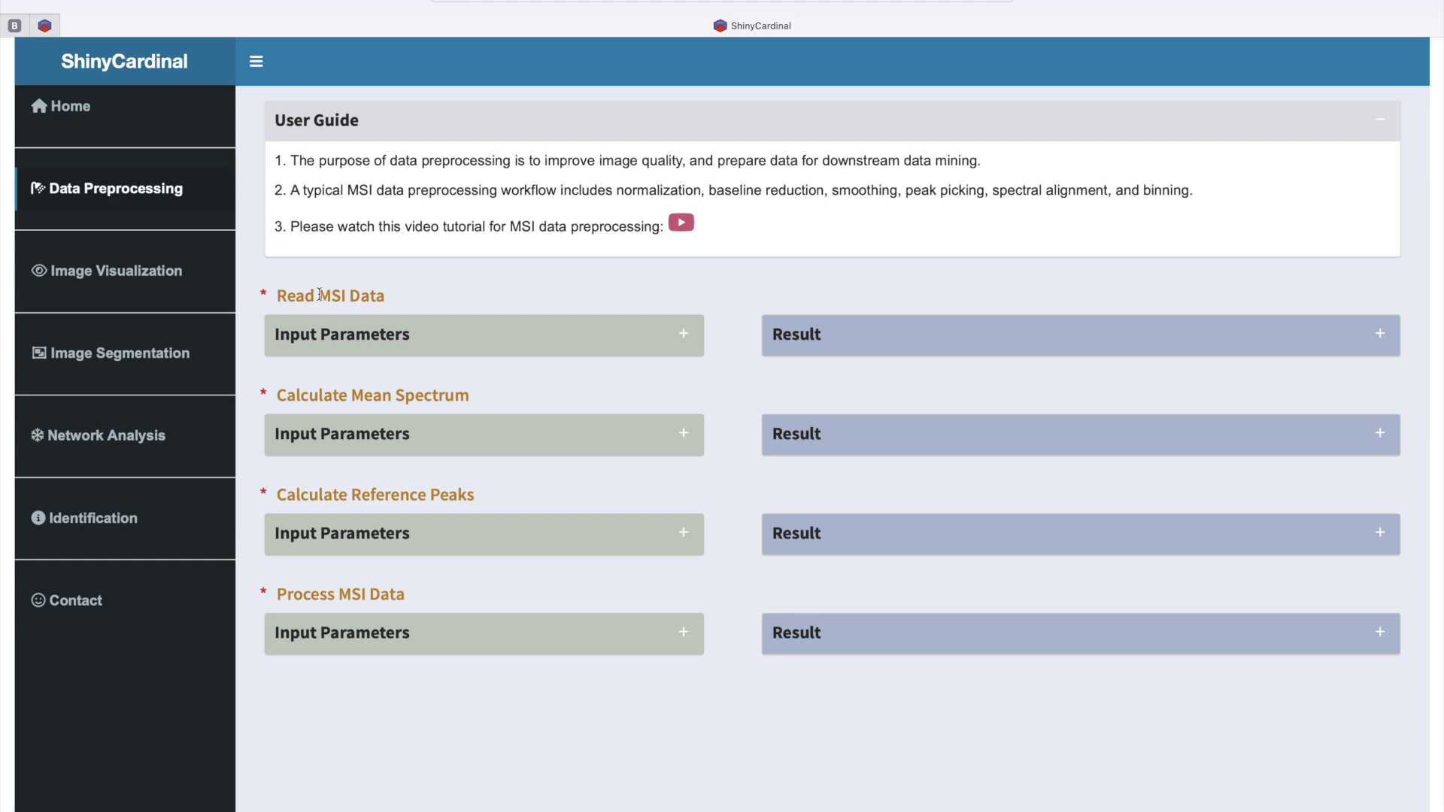
pyautogui.moveTo(276, 295); pyautogui.dragTo(392, 293)
pyautogui.click(436, 303)
pyautogui.click(682, 336)
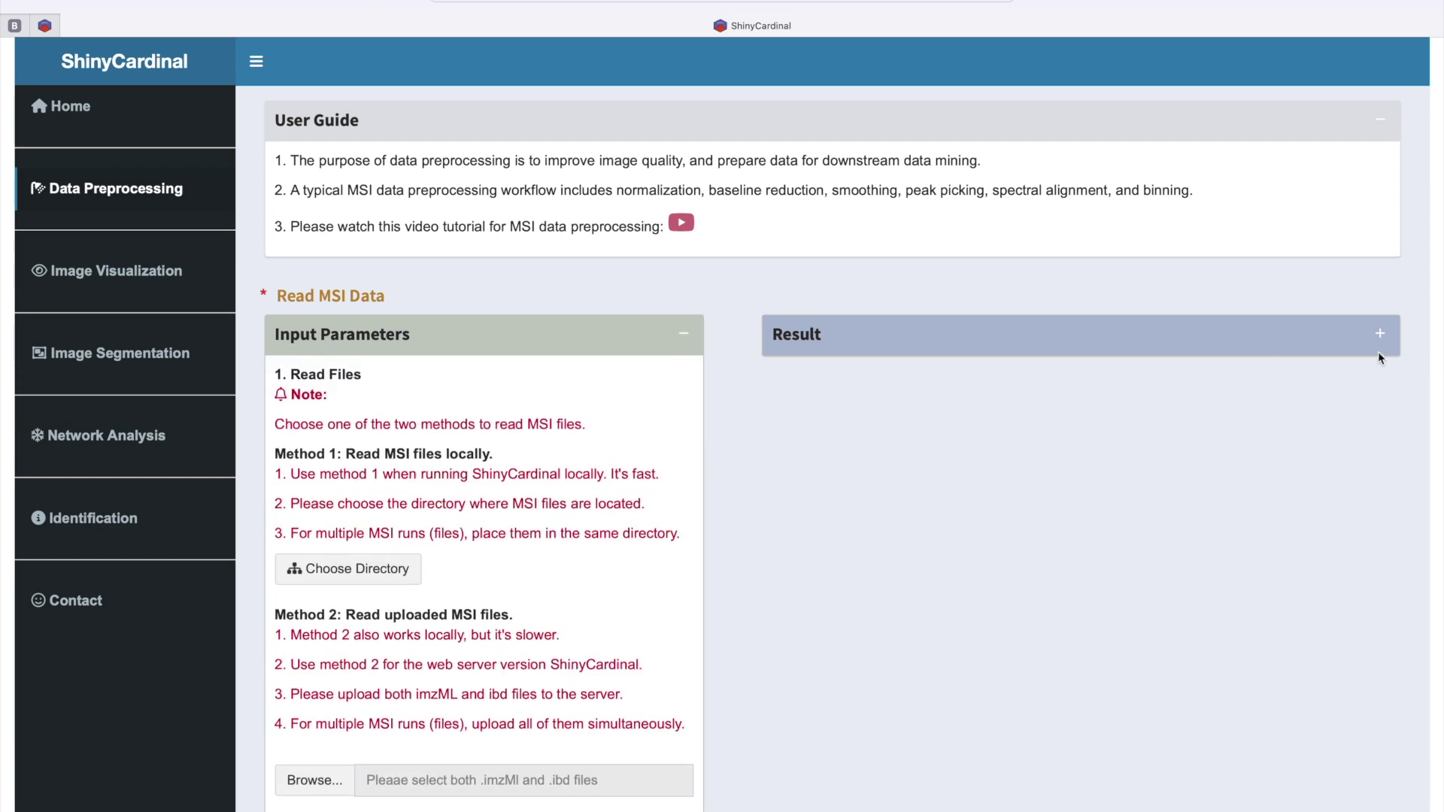
pyautogui.click(1381, 334)
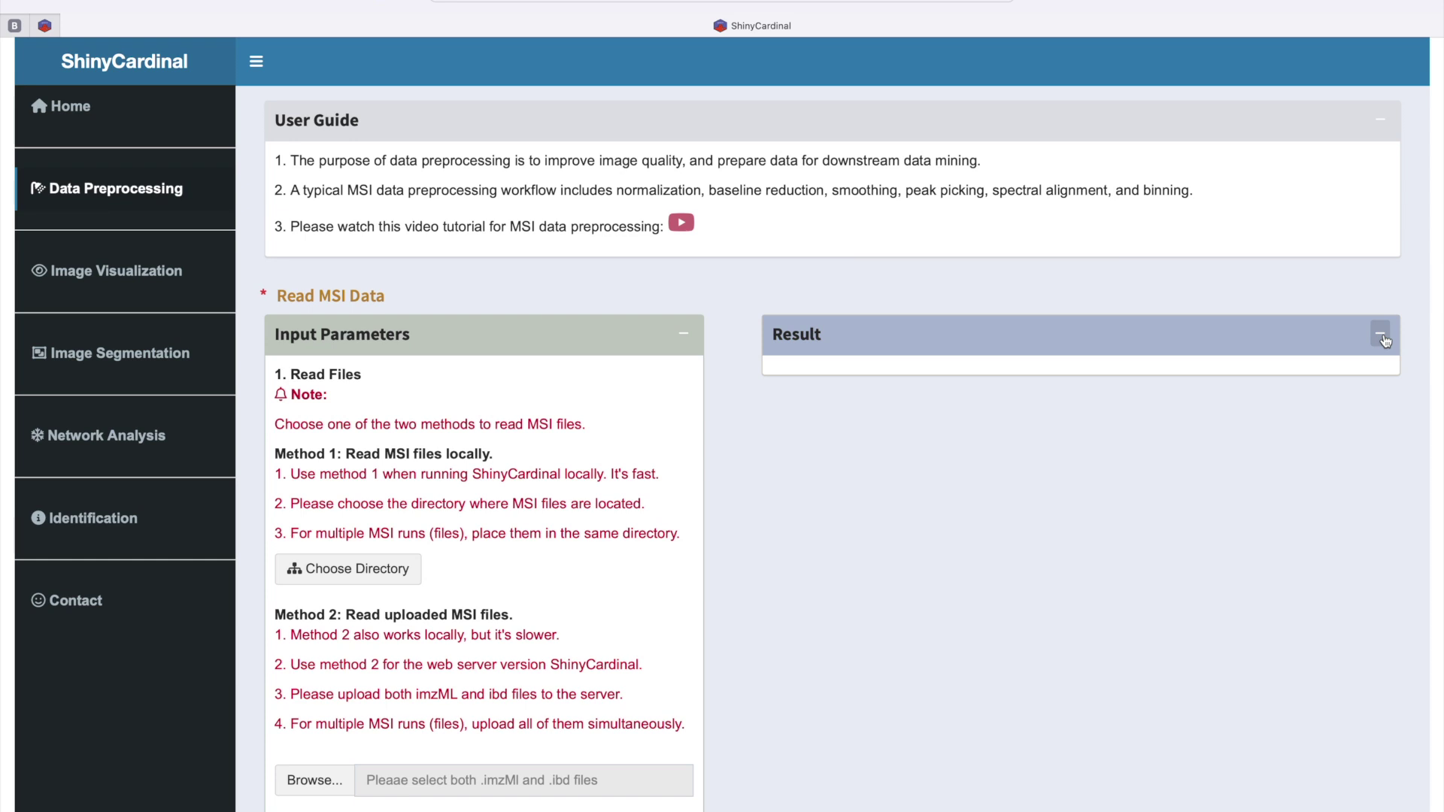
pyautogui.moveTo(275, 452); pyautogui.dragTo(496, 452)
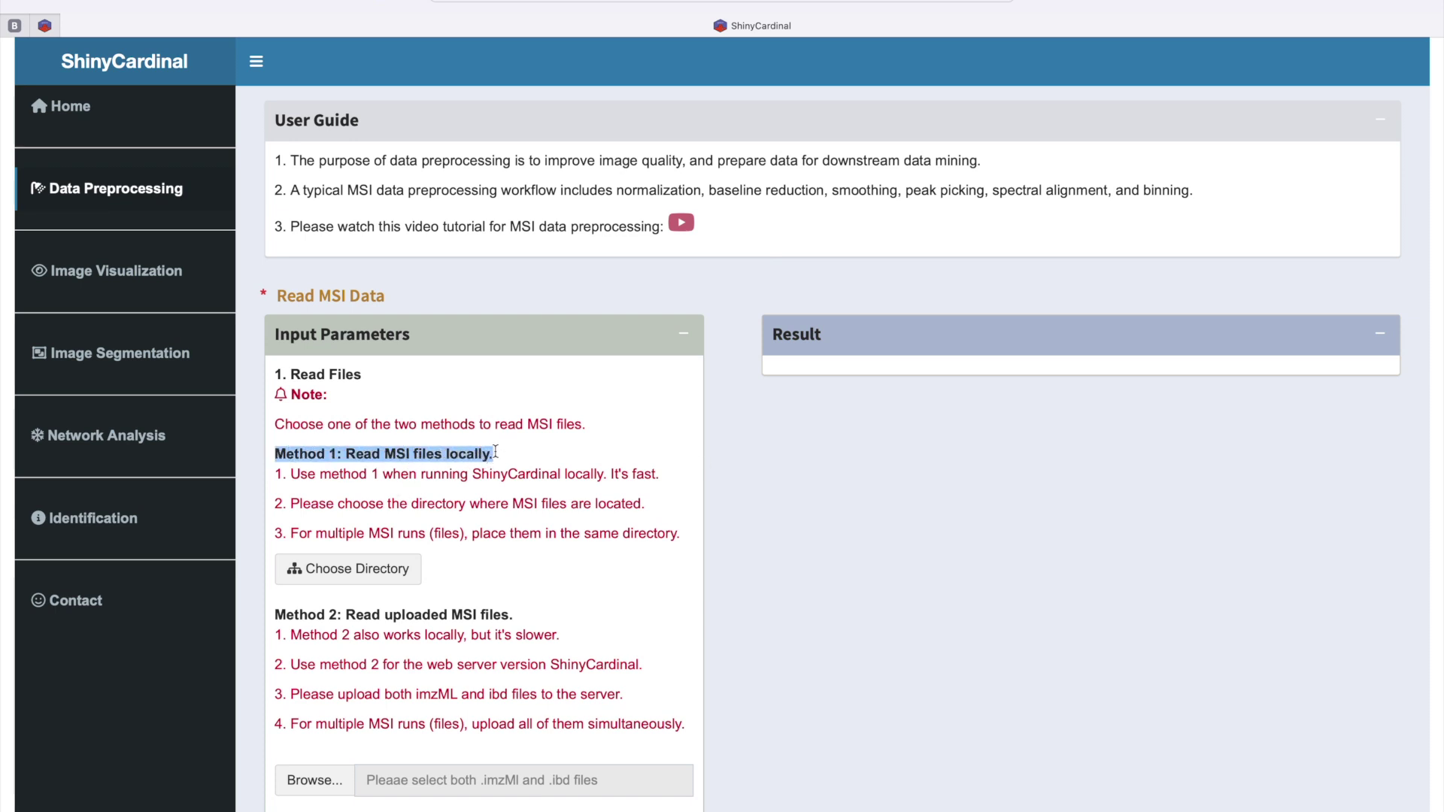
pyautogui.moveTo(275, 614); pyautogui.dragTo(508, 617)
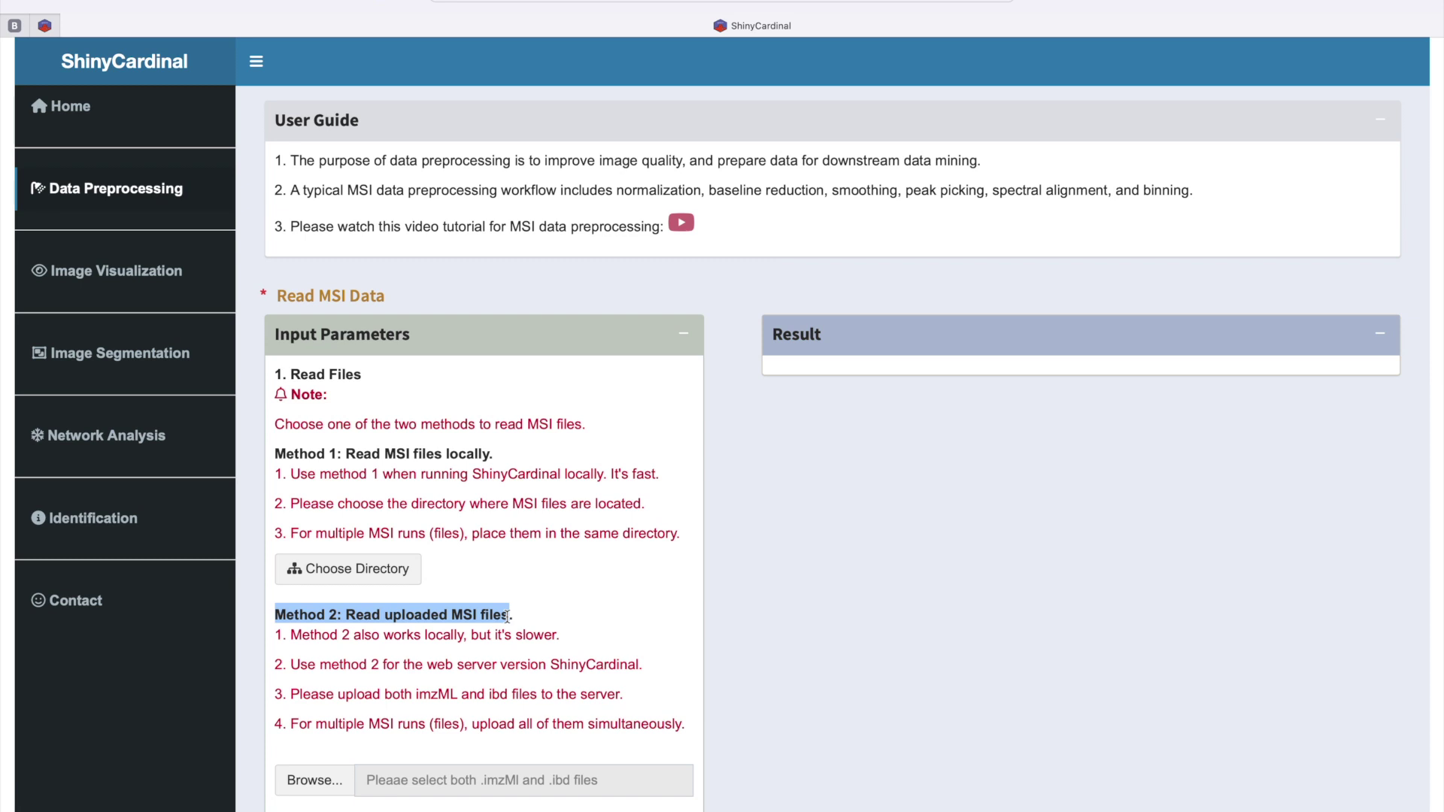
pyautogui.click(447, 474)
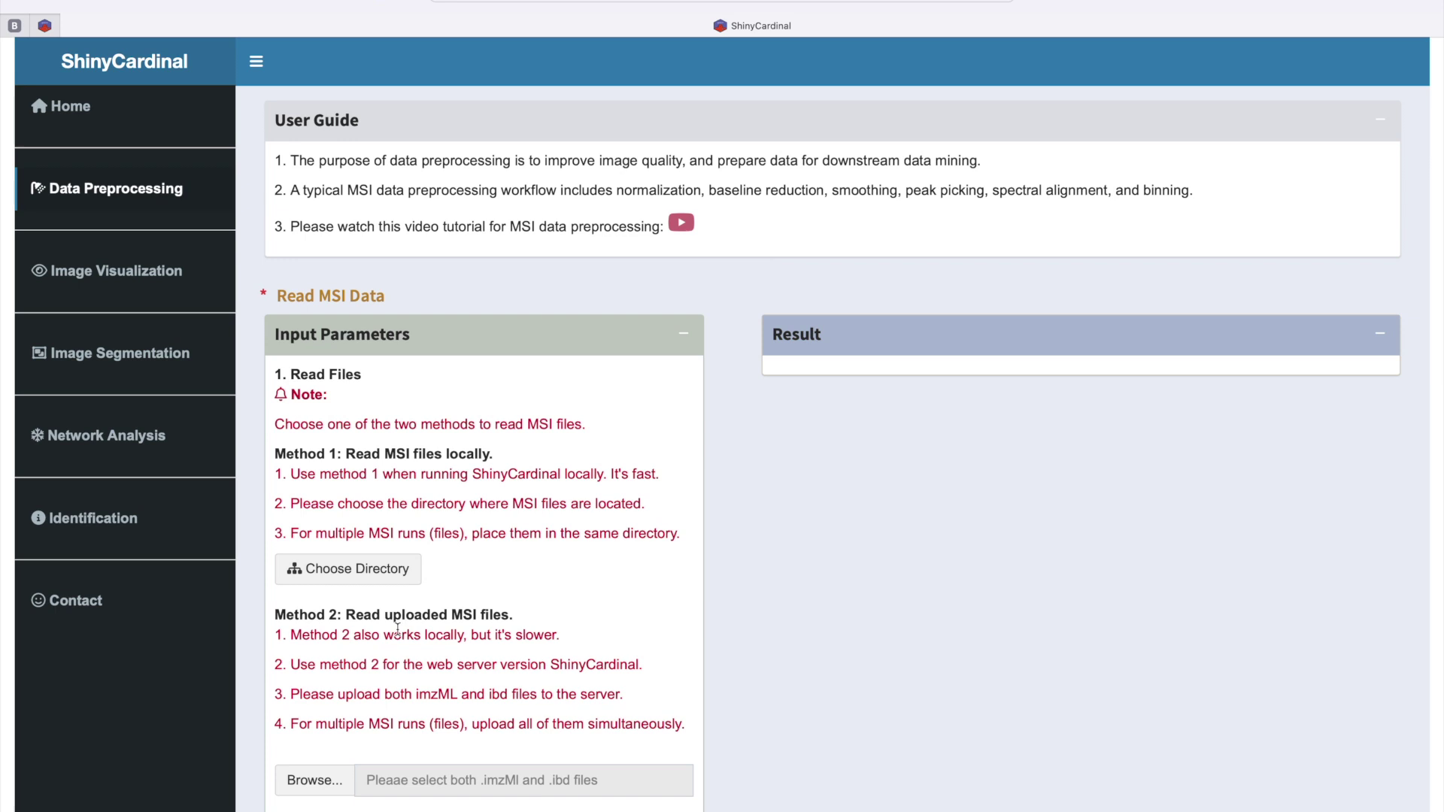
# Choose ~/Downloads/Demo Data/mouseBrain as the local directory for reading the MSI files with Method 1.
pyautogui.click(354, 584)
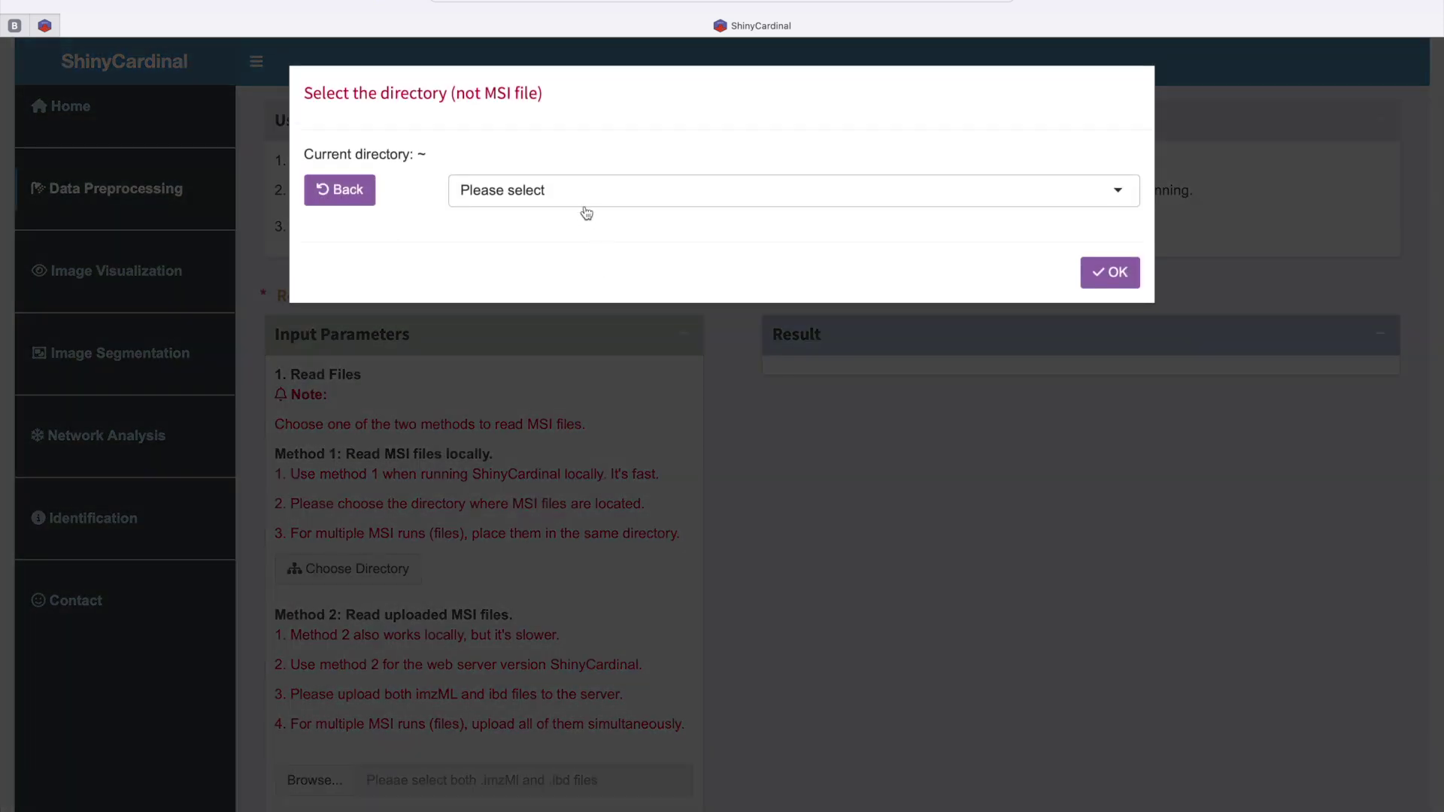
pyautogui.click(581, 192)
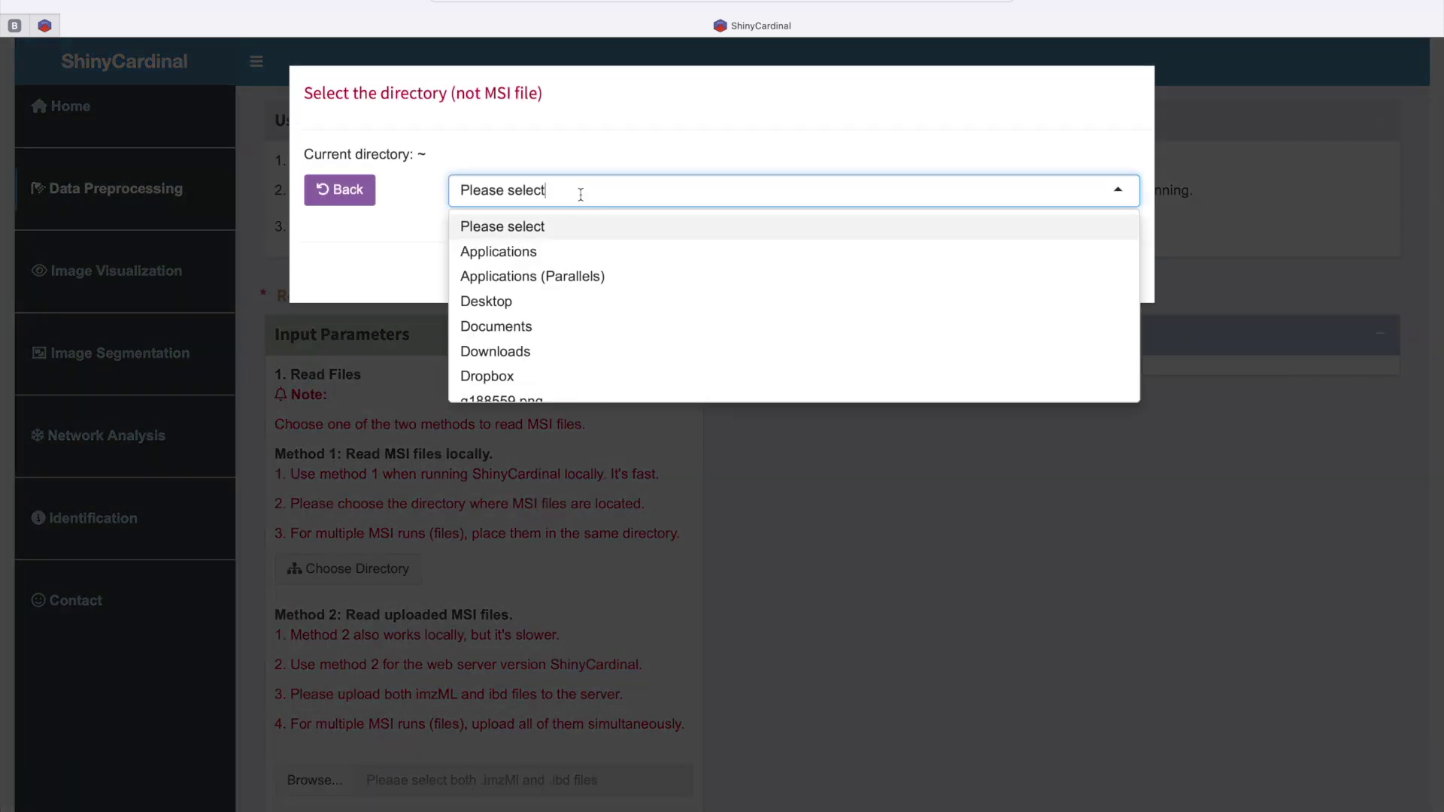
pyautogui.click(526, 351)
pyautogui.click(569, 197)
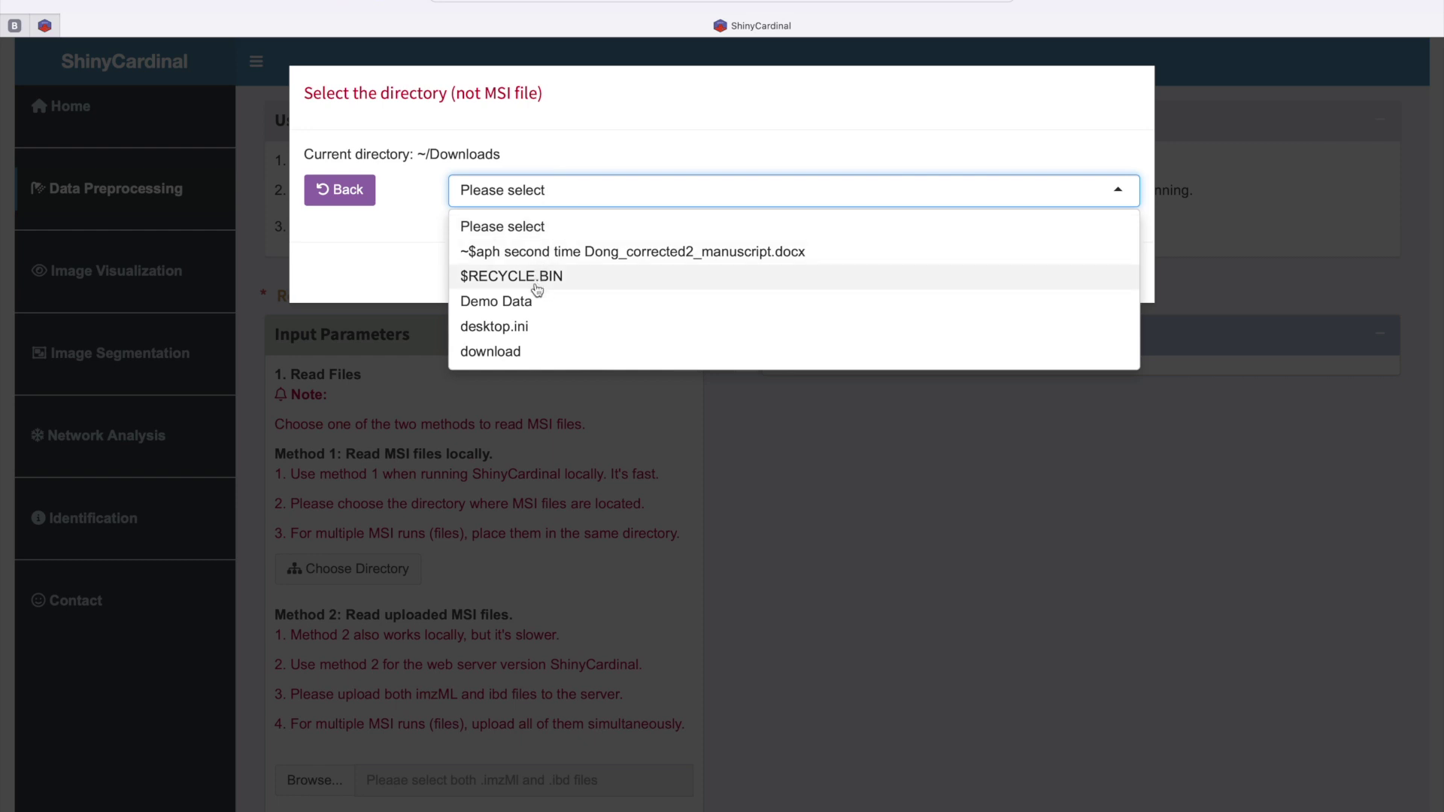
pyautogui.click(531, 303)
pyautogui.click(555, 193)
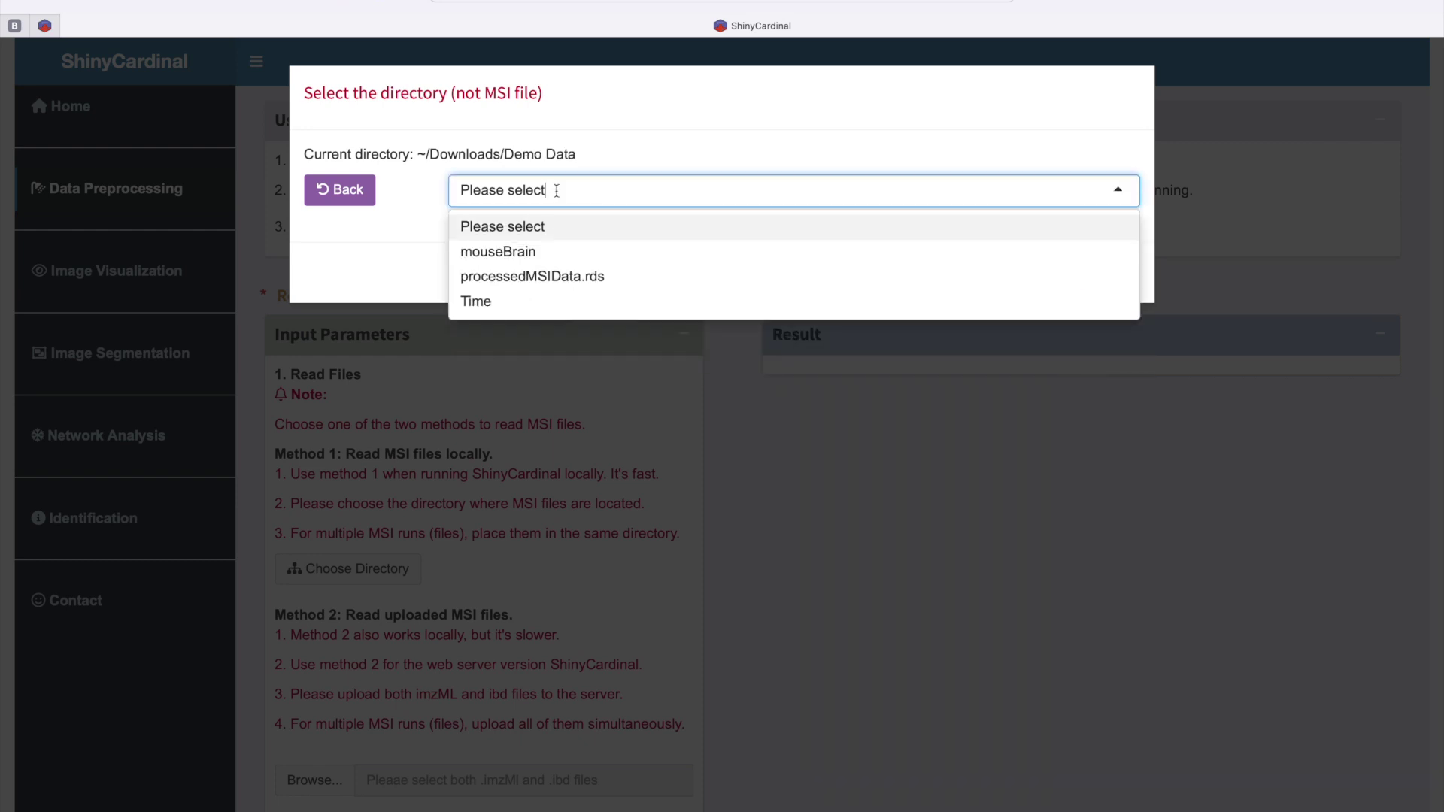
pyautogui.click(536, 253)
pyautogui.click(1108, 285)
# Upload test_POS2.imzML, test_POS2.ibd, test_POS.ibd and test_POS.imzML from the mouseBrain folder using Method 2.
pyautogui.scroll(-3, 602, 601)
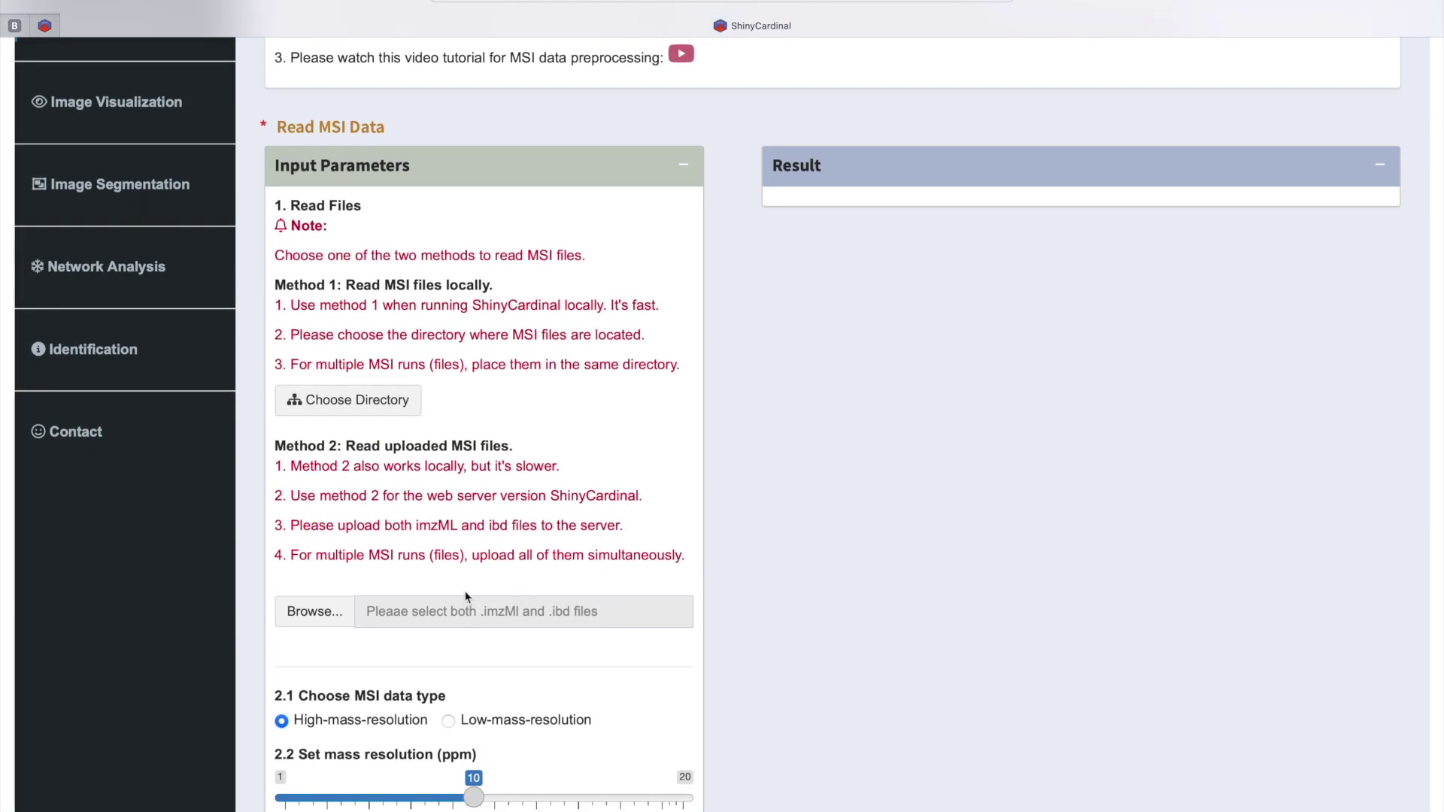
pyautogui.click(317, 613)
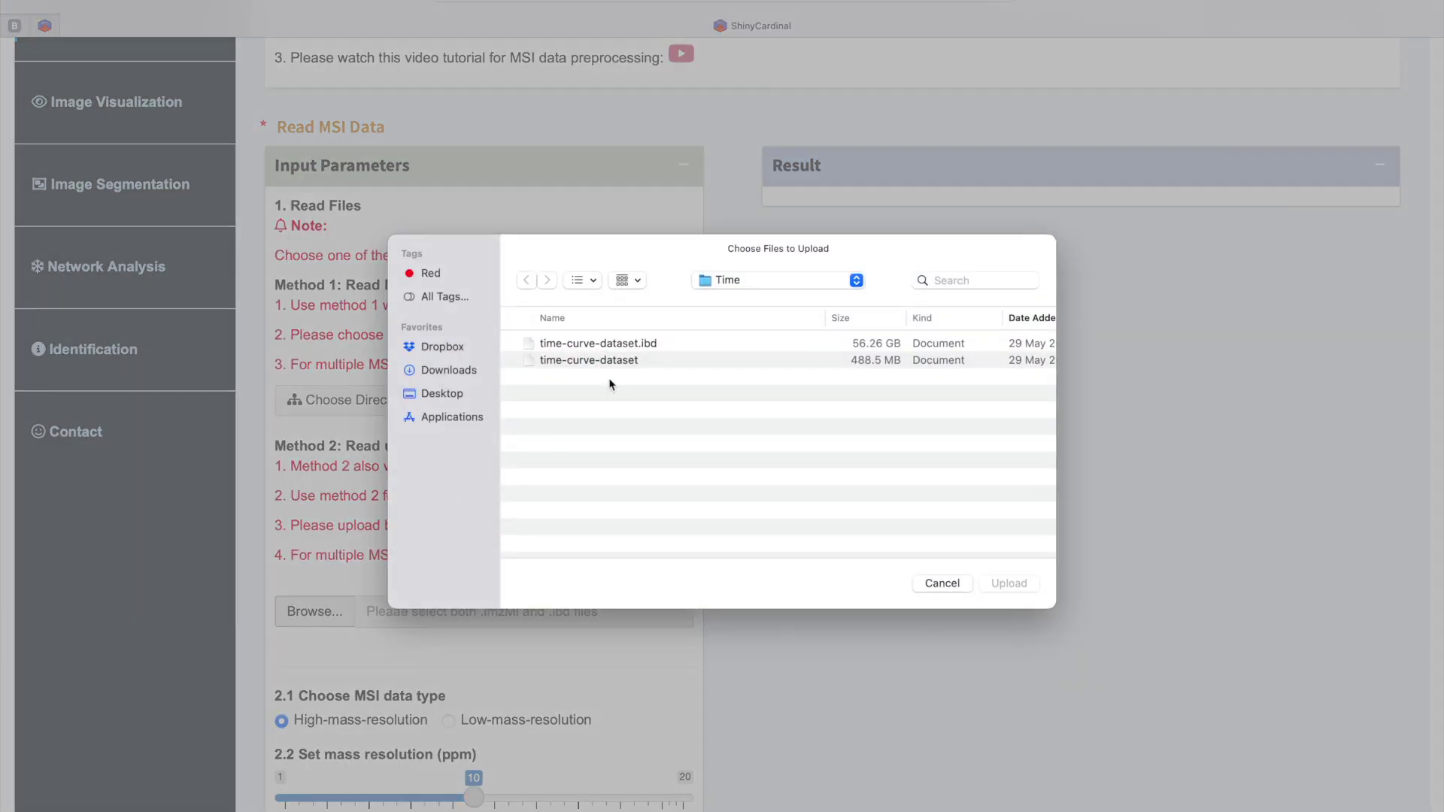
pyautogui.click(730, 282)
pyautogui.click(711, 301)
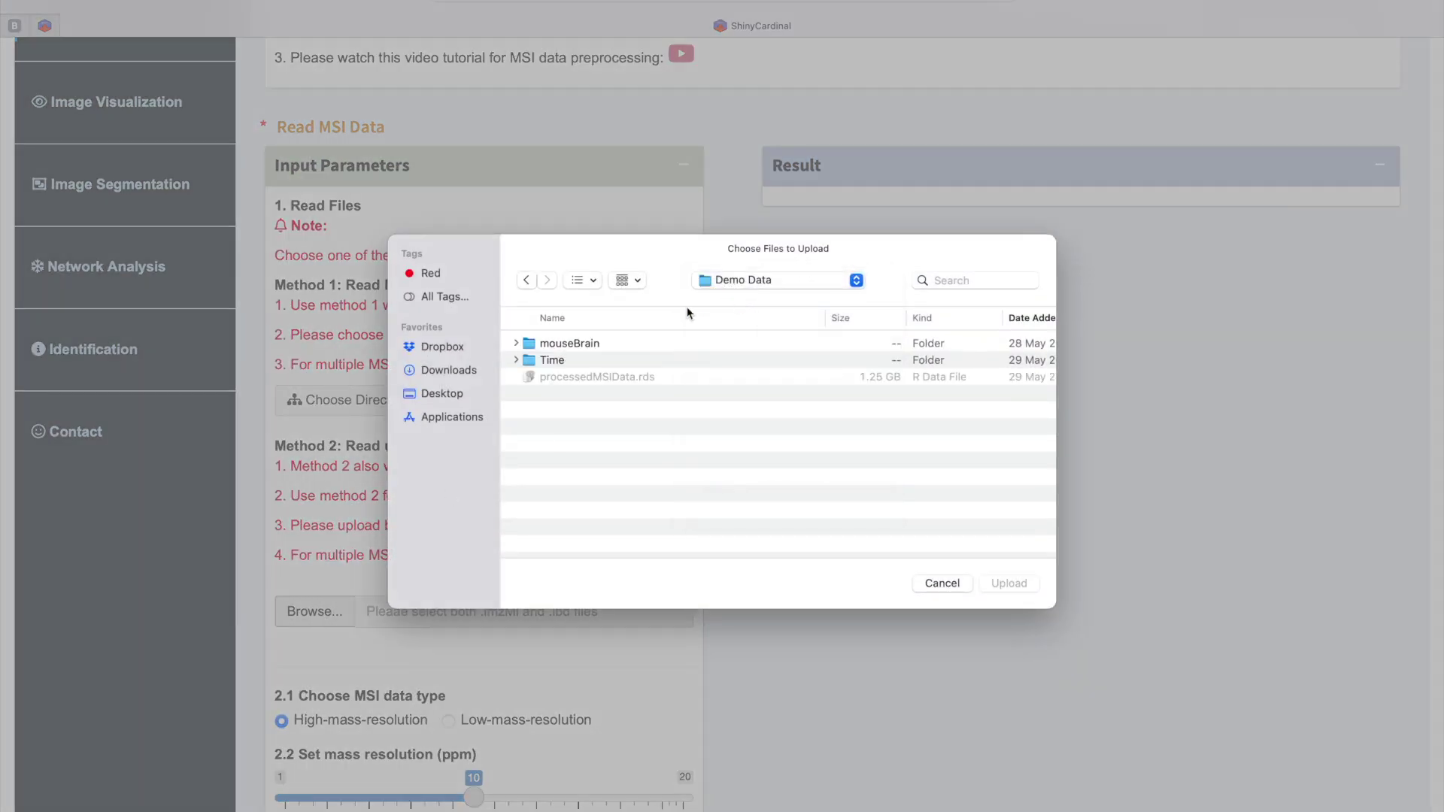
pyautogui.click(594, 345)
pyautogui.doubleClick(594, 344)
pyautogui.click(614, 345)
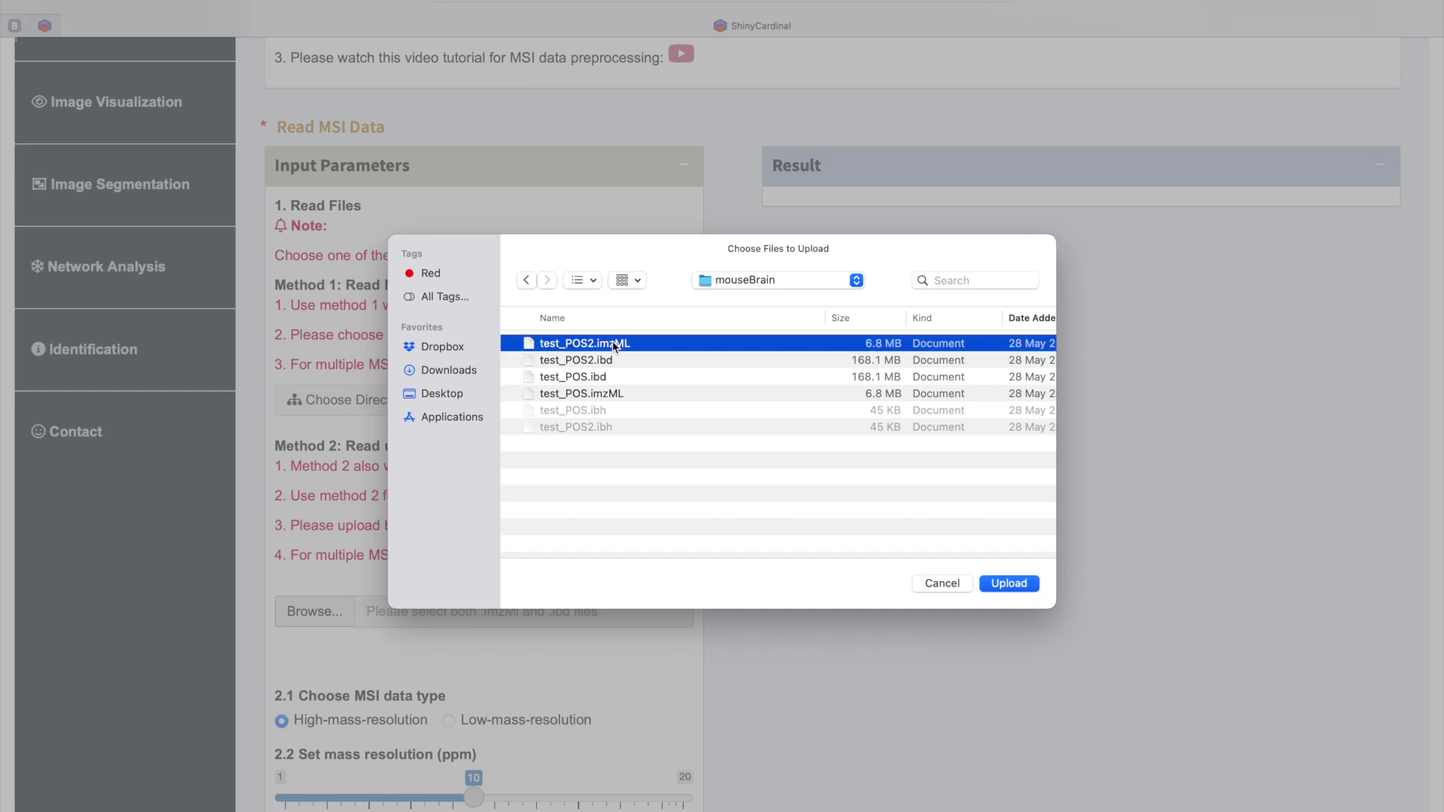
pyautogui.moveTo(613, 345); pyautogui.dragTo(614, 399)
pyautogui.click(1008, 584)
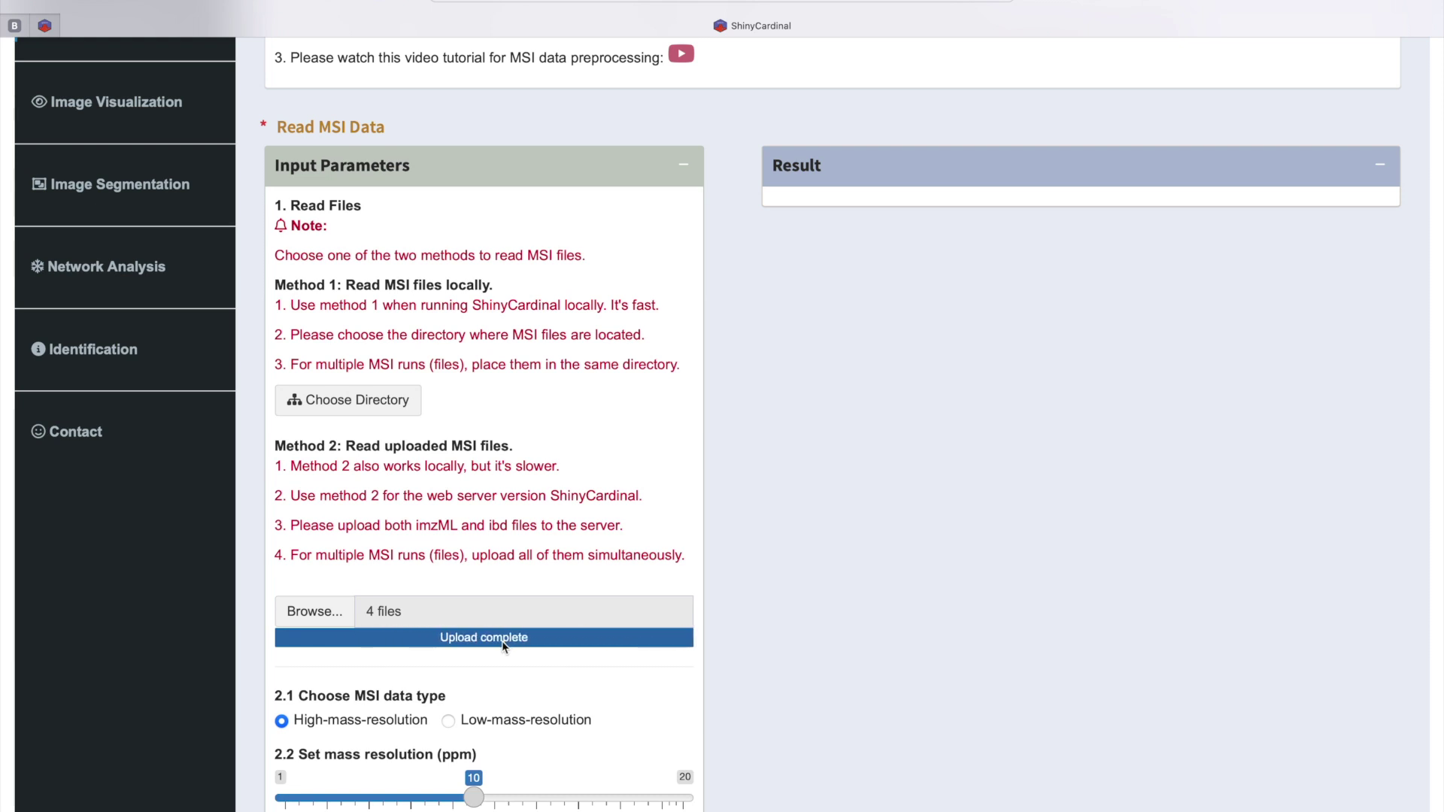
# Try the low-mass-resolution data type with a mass resolution of about 95 ppm, and return to high-mass-resolution at 10 ppm.
pyautogui.scroll(-3, 503, 641)
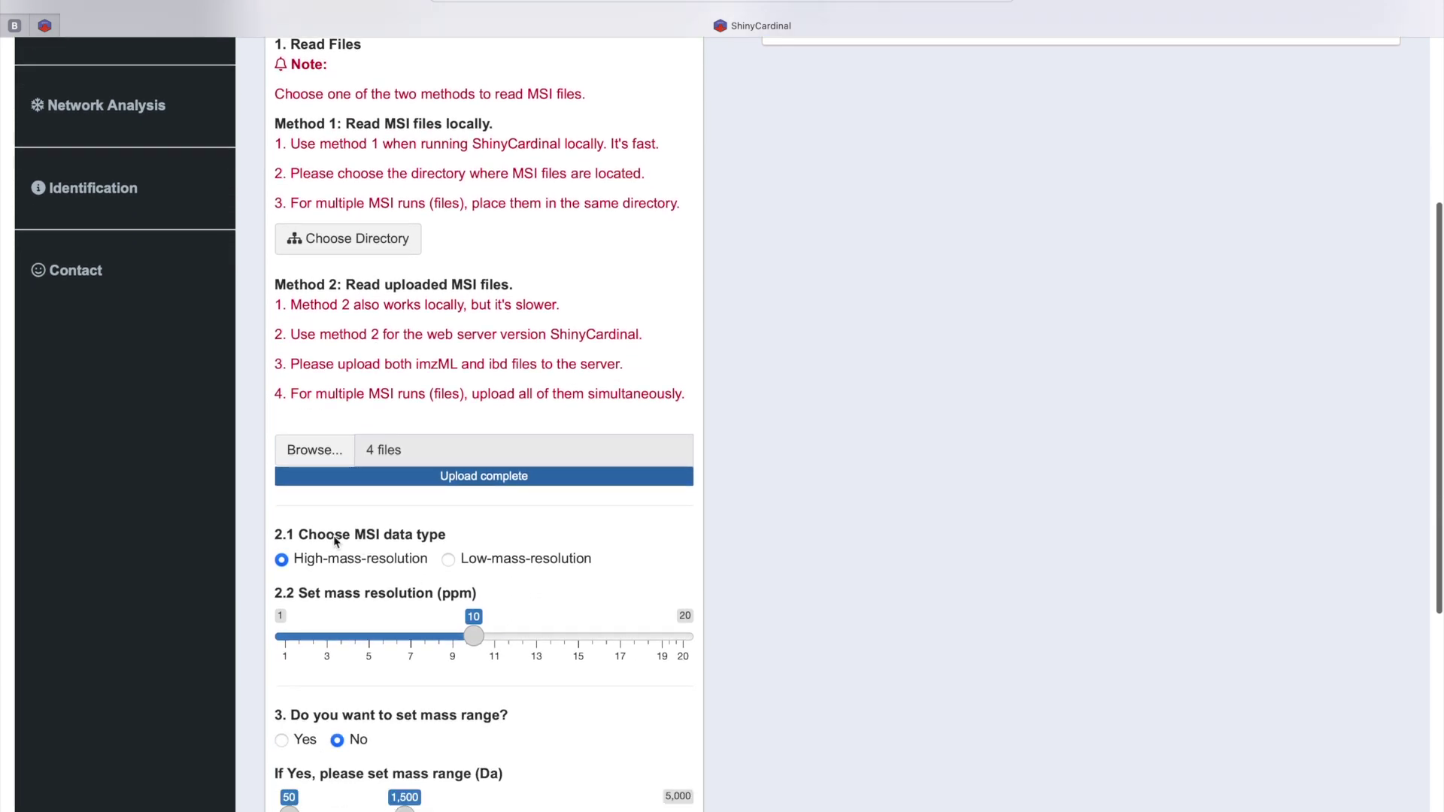
pyautogui.moveTo(301, 532); pyautogui.dragTo(447, 535)
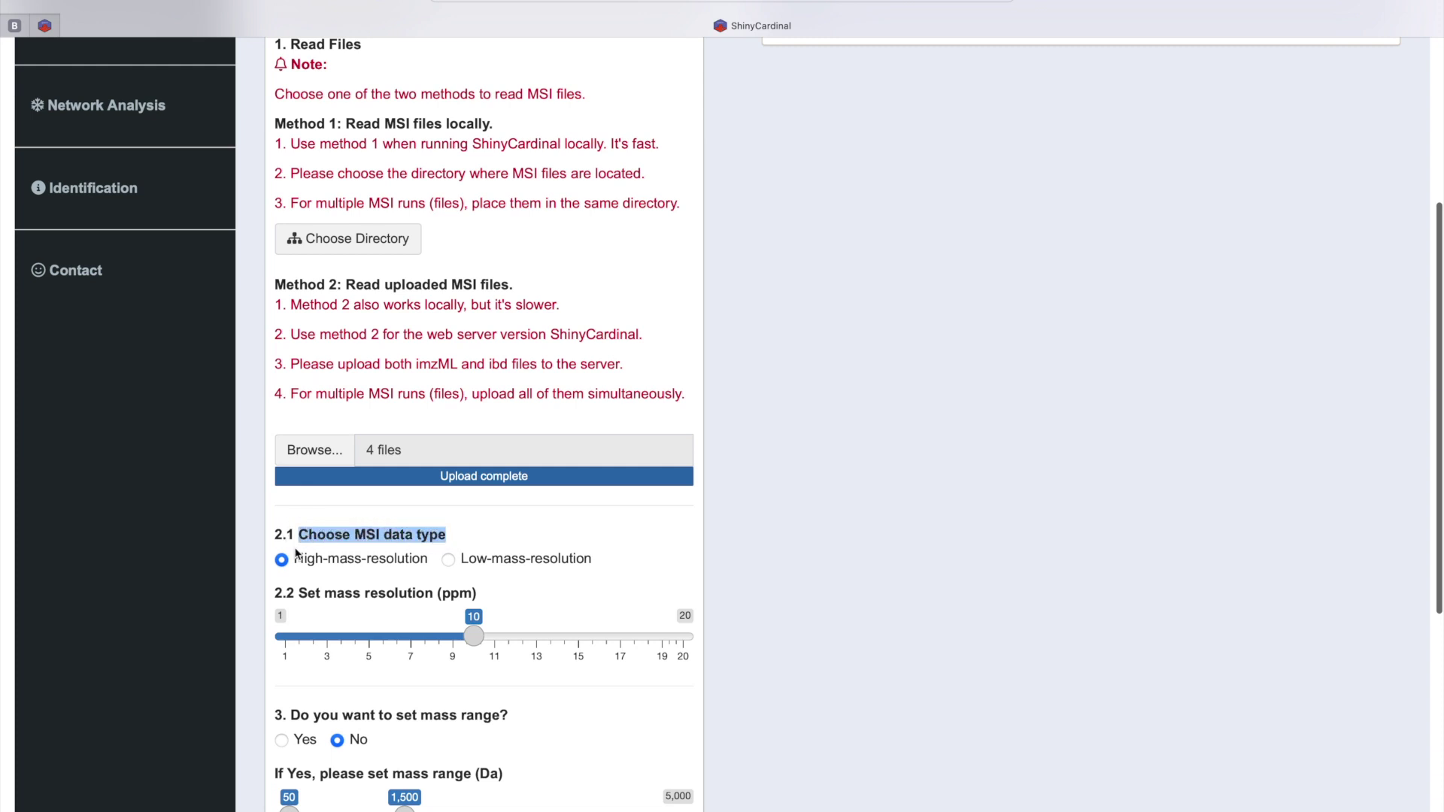
pyautogui.click(449, 559)
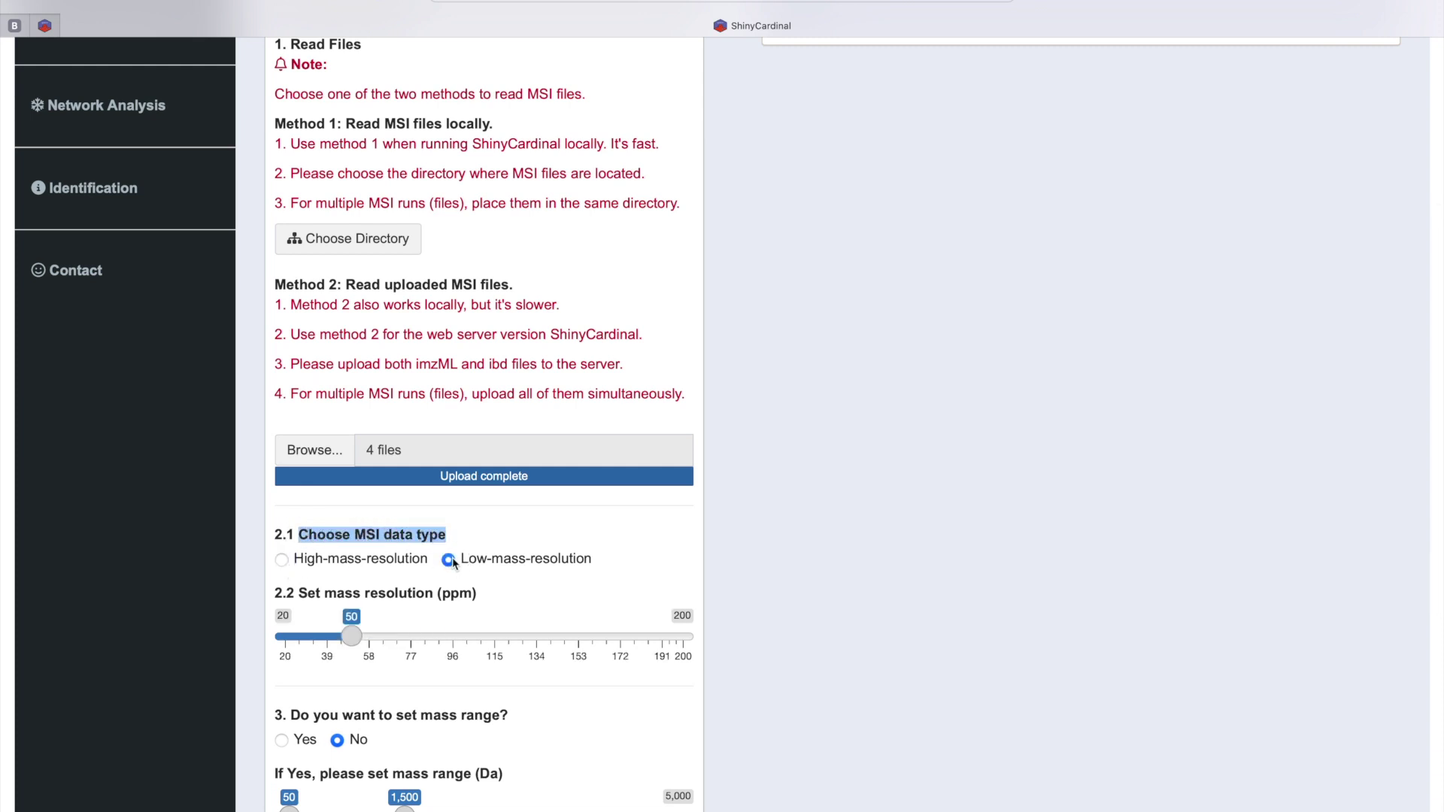
pyautogui.moveTo(351, 636); pyautogui.dragTo(452, 636)
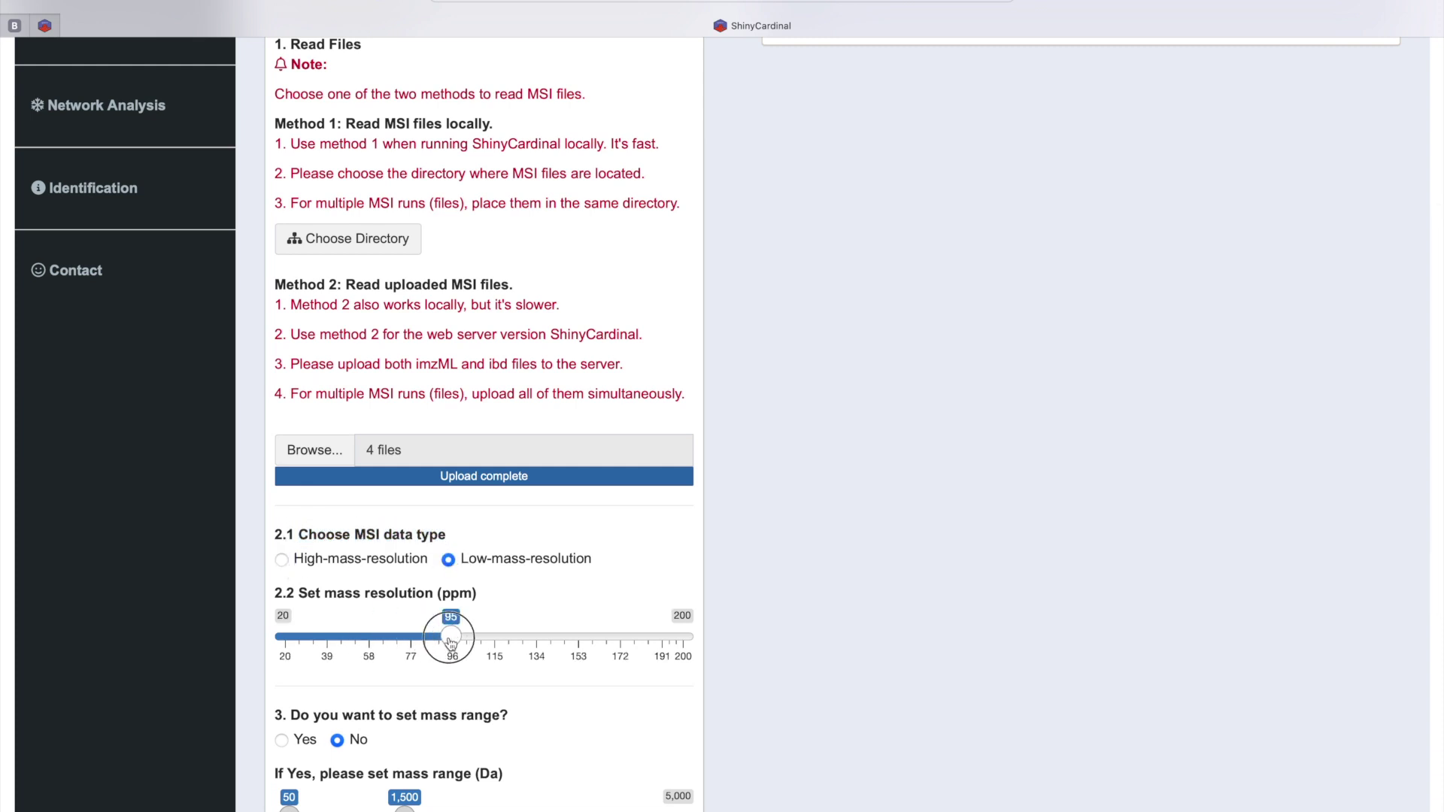
pyautogui.click(283, 561)
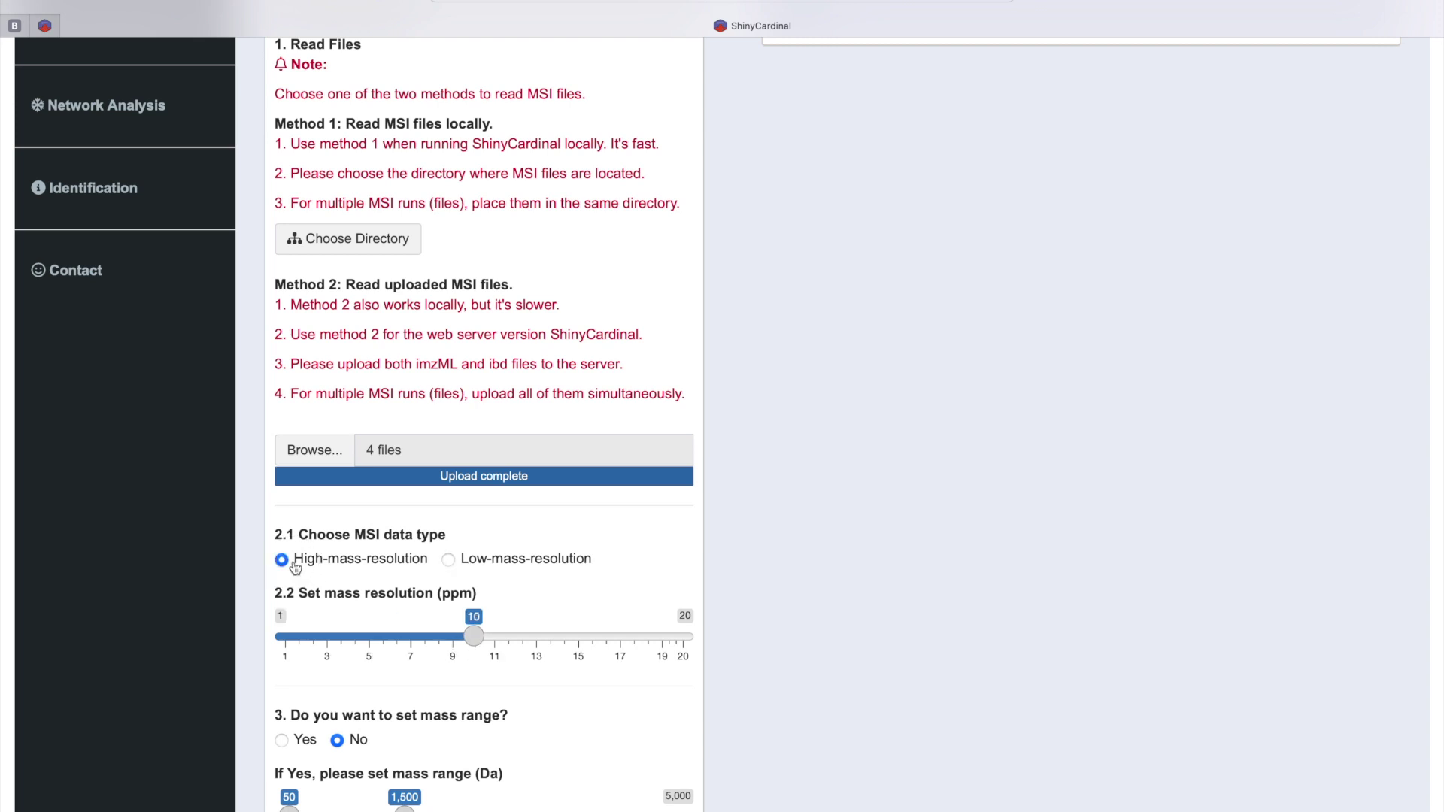
pyautogui.click(475, 641)
# Try enabling a custom mass range of about 593 to 1,827 Da, and switch the mass range option back to No.
pyautogui.scroll(-3, 476, 648)
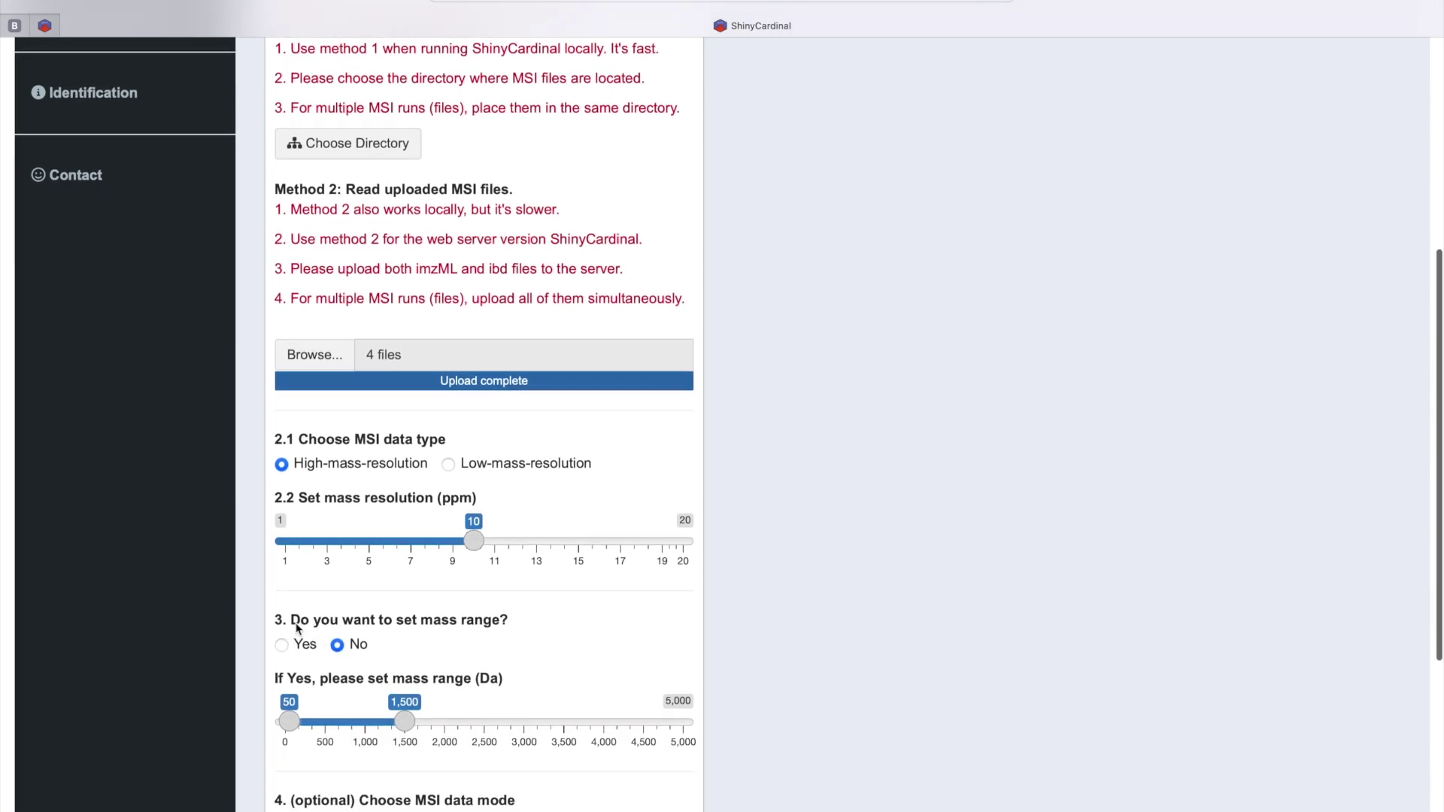
pyautogui.scroll(-3, 304, 636)
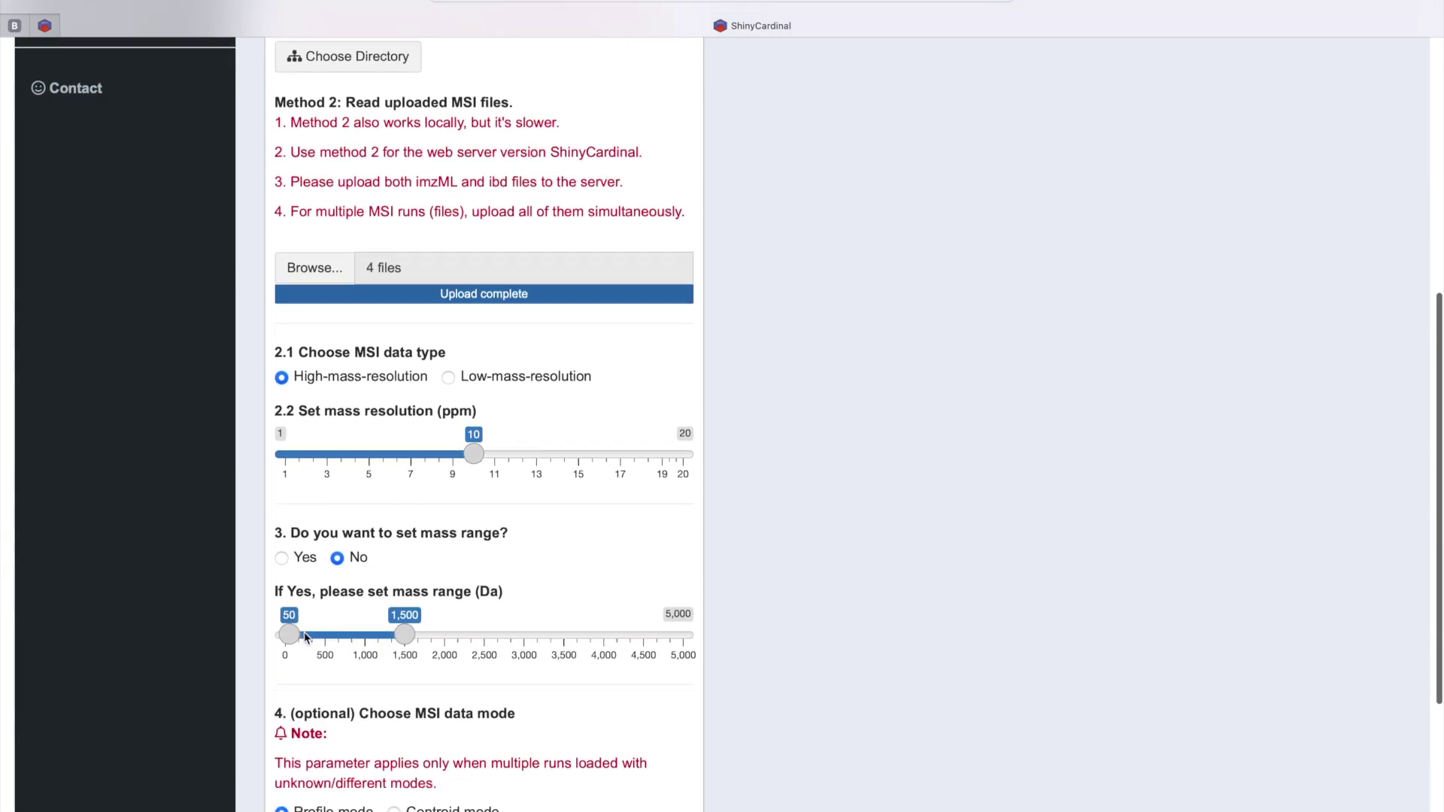
pyautogui.click(298, 561)
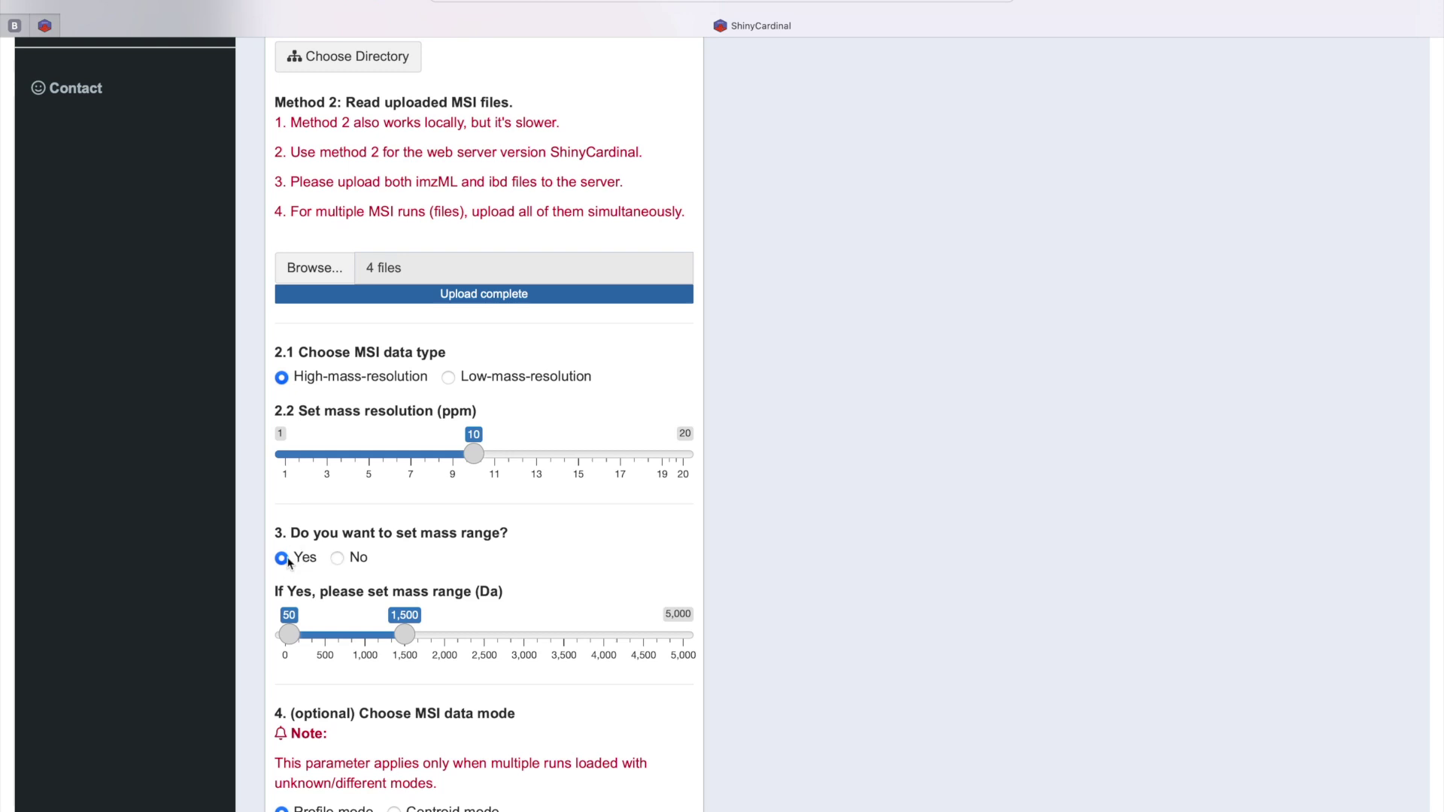
pyautogui.moveTo(407, 635); pyautogui.dragTo(524, 636)
pyautogui.moveTo(288, 636); pyautogui.dragTo(333, 636)
pyautogui.moveTo(524, 635); pyautogui.dragTo(434, 640)
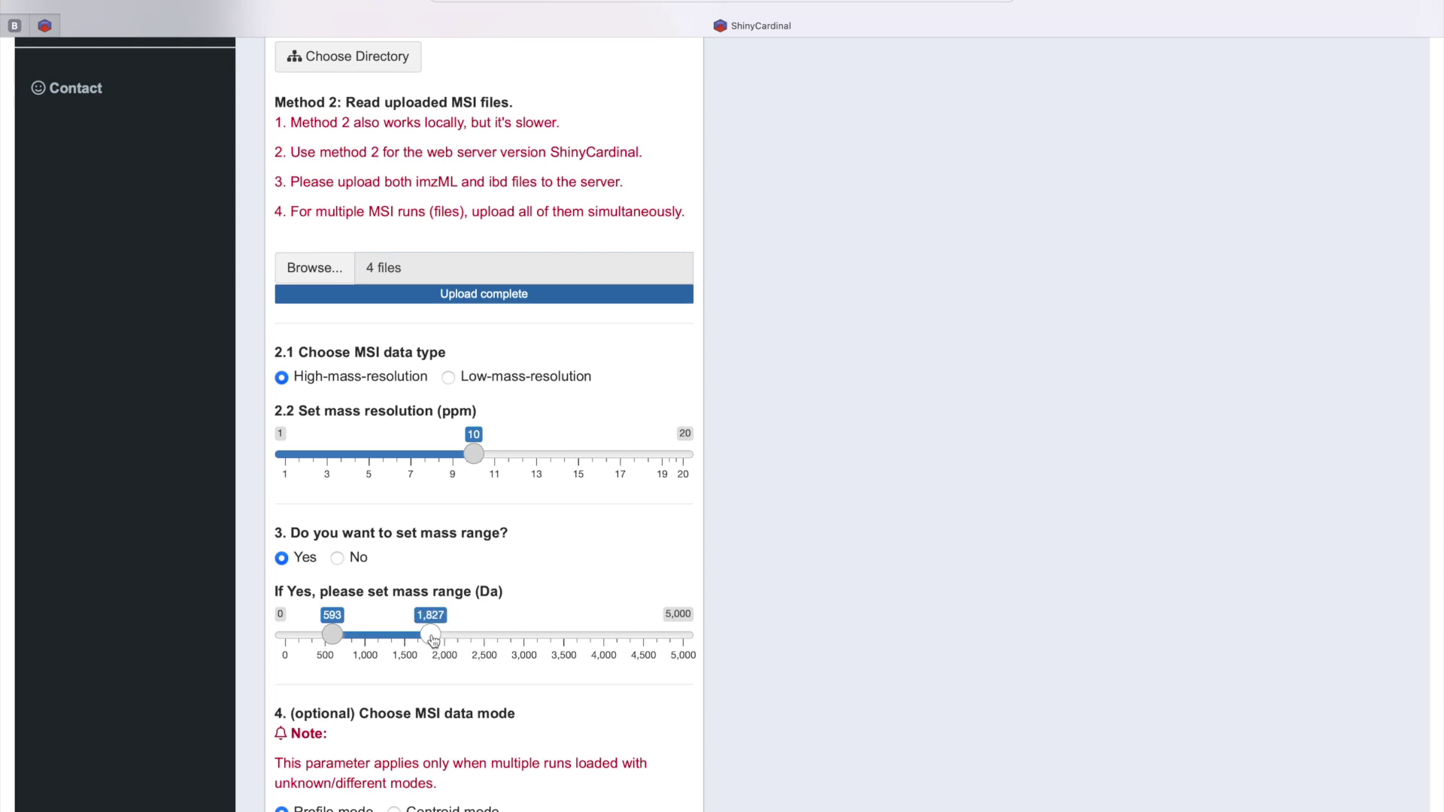
pyautogui.click(338, 558)
# Choose Profile mode as the MSI data mode after trying Centroid mode, and load the data.
pyautogui.scroll(-3, 345, 564)
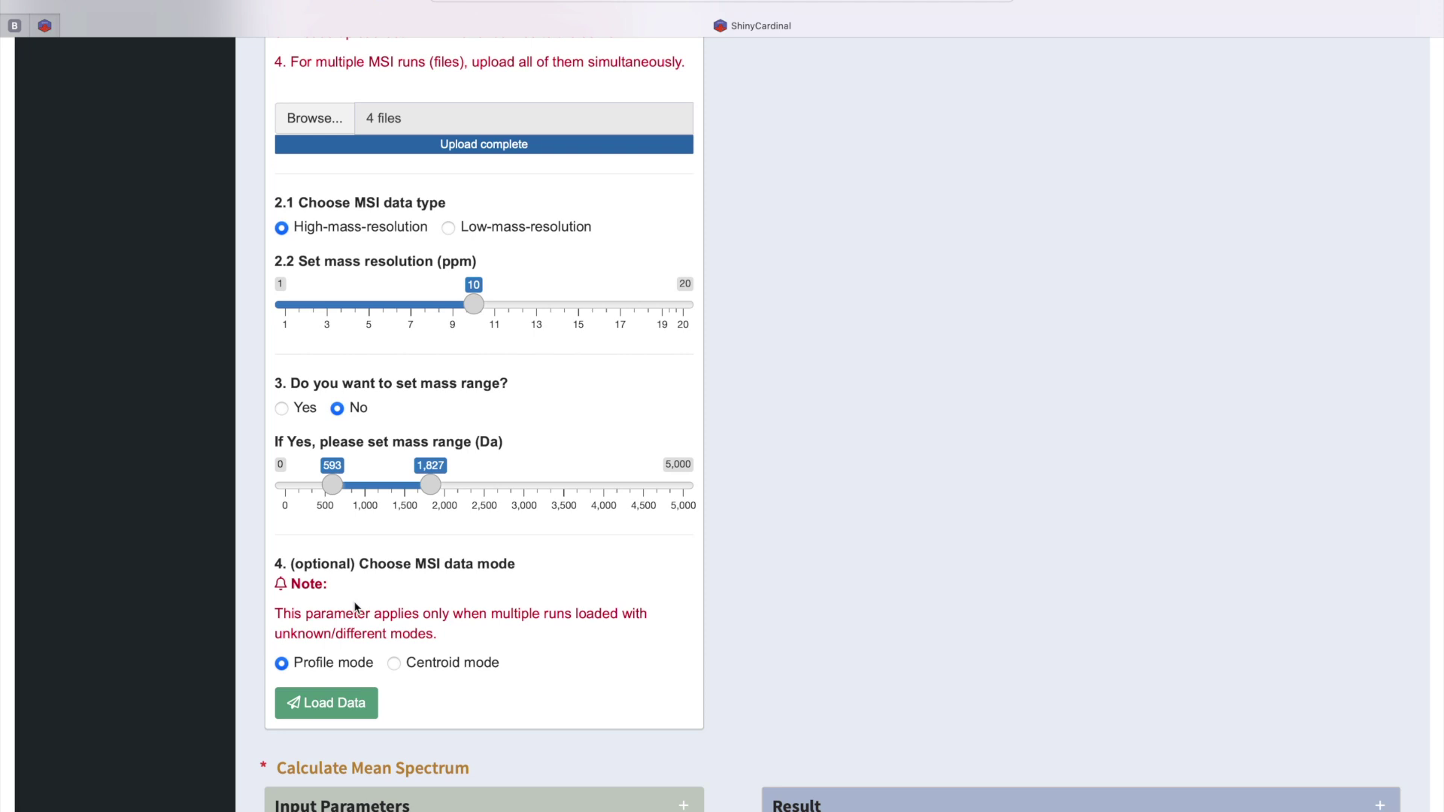
pyautogui.click(399, 666)
pyautogui.click(283, 665)
pyautogui.scroll(-2, 288, 667)
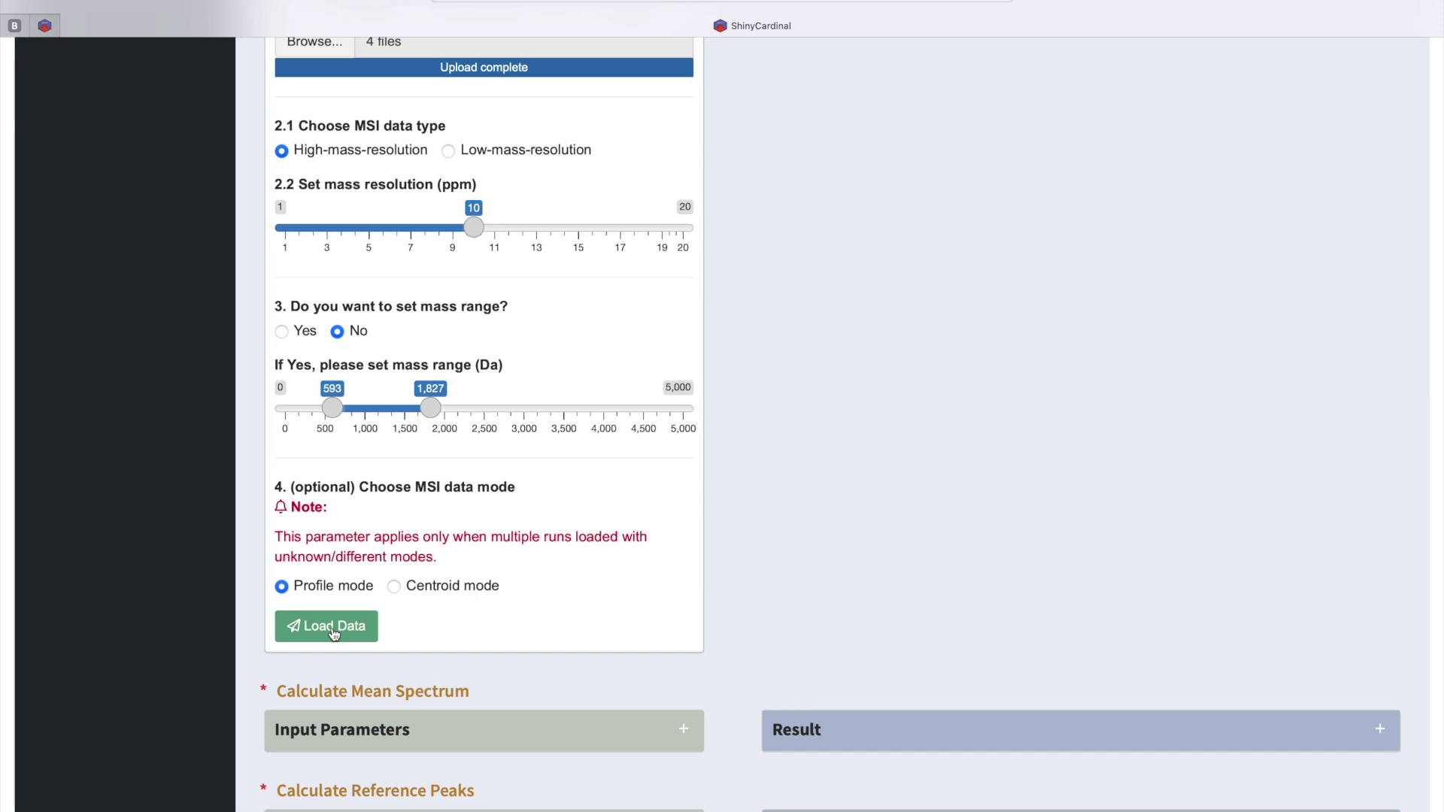
pyautogui.click(334, 629)
# Review the loaded data's feature, pixel and mass range information, and collapse the Read MSI Data input parameters and result.
pyautogui.scroll(6, 799, 364)
pyautogui.scroll(8, 800, 364)
pyautogui.moveTo(799, 245); pyautogui.dragTo(1015, 248)
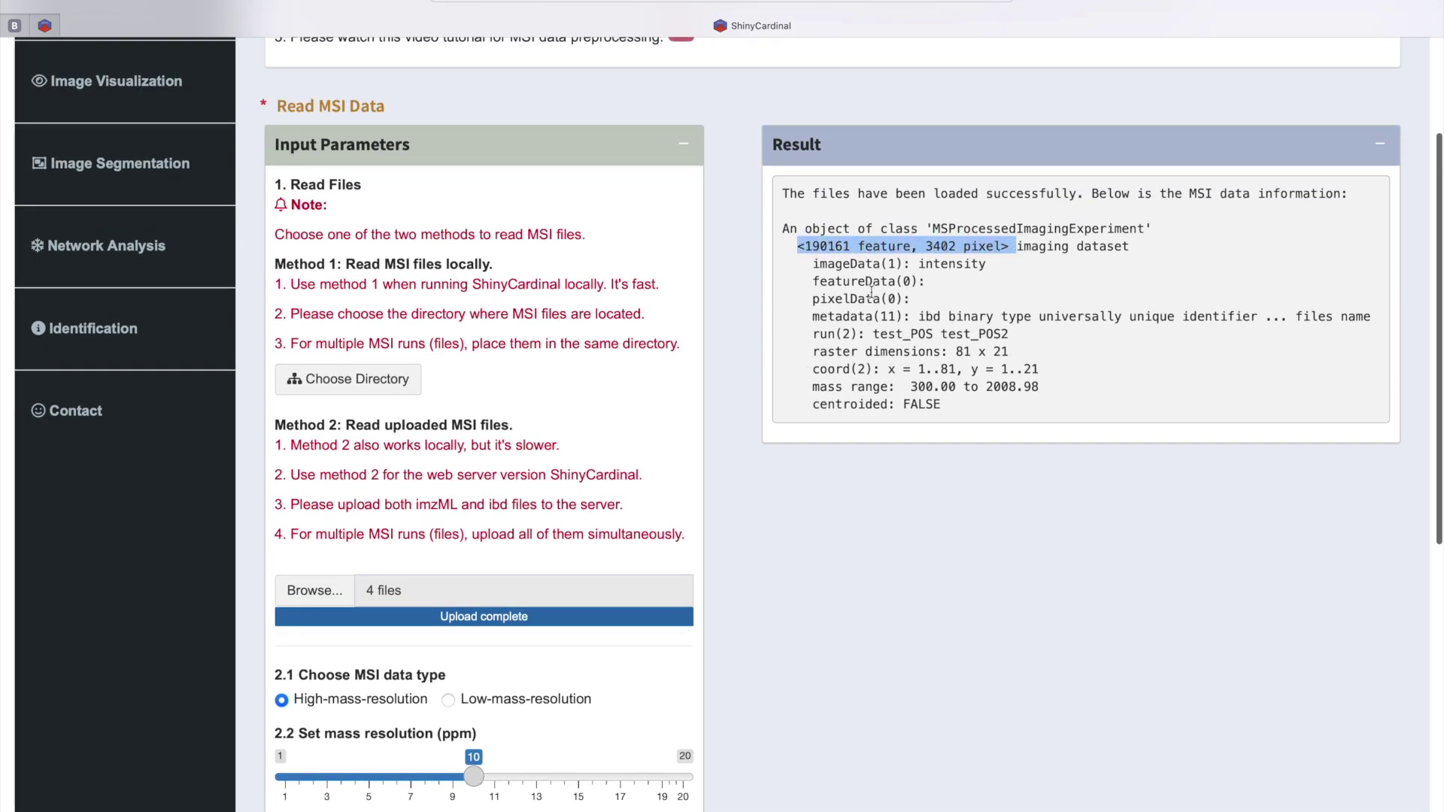
pyautogui.moveTo(820, 388); pyautogui.dragTo(1048, 388)
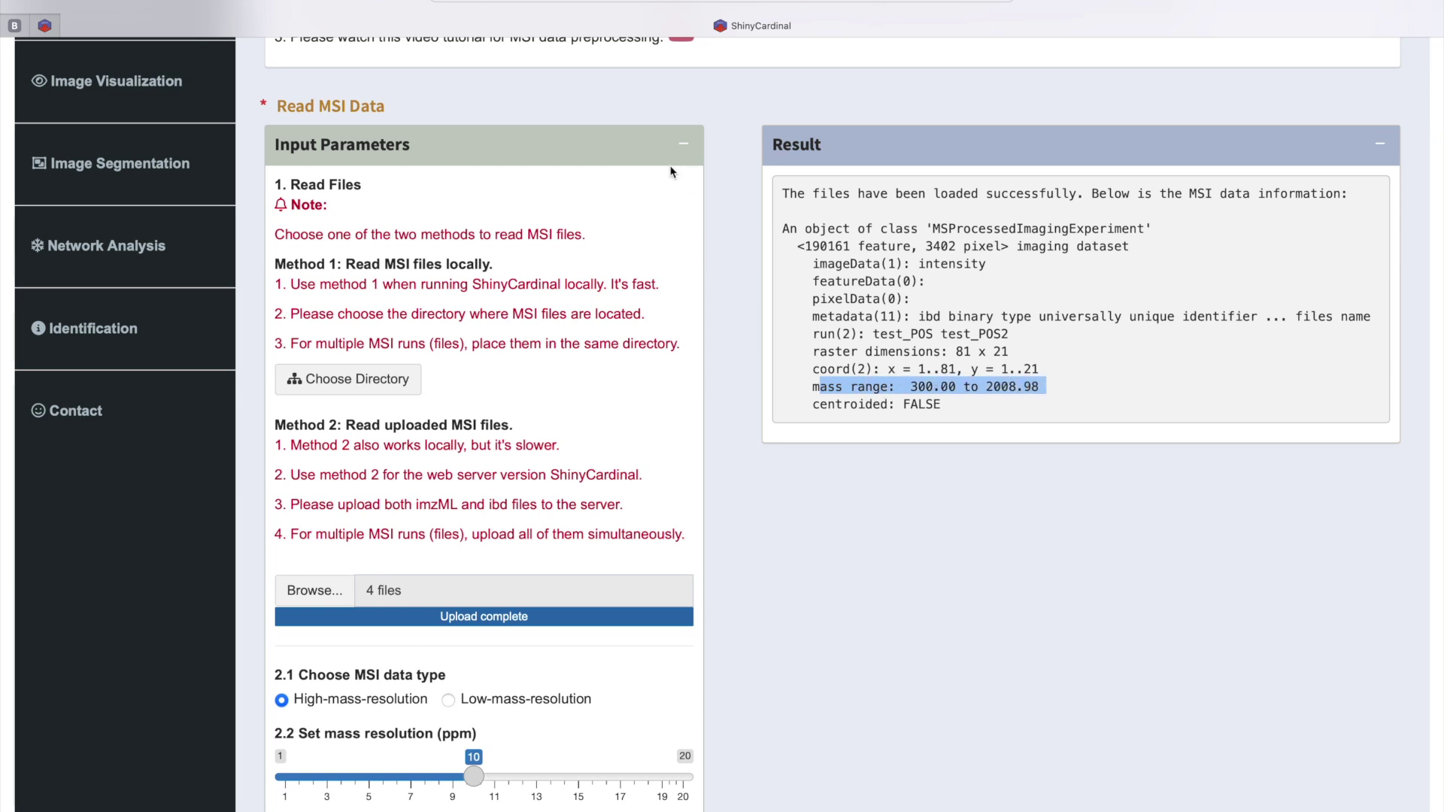
pyautogui.click(682, 146)
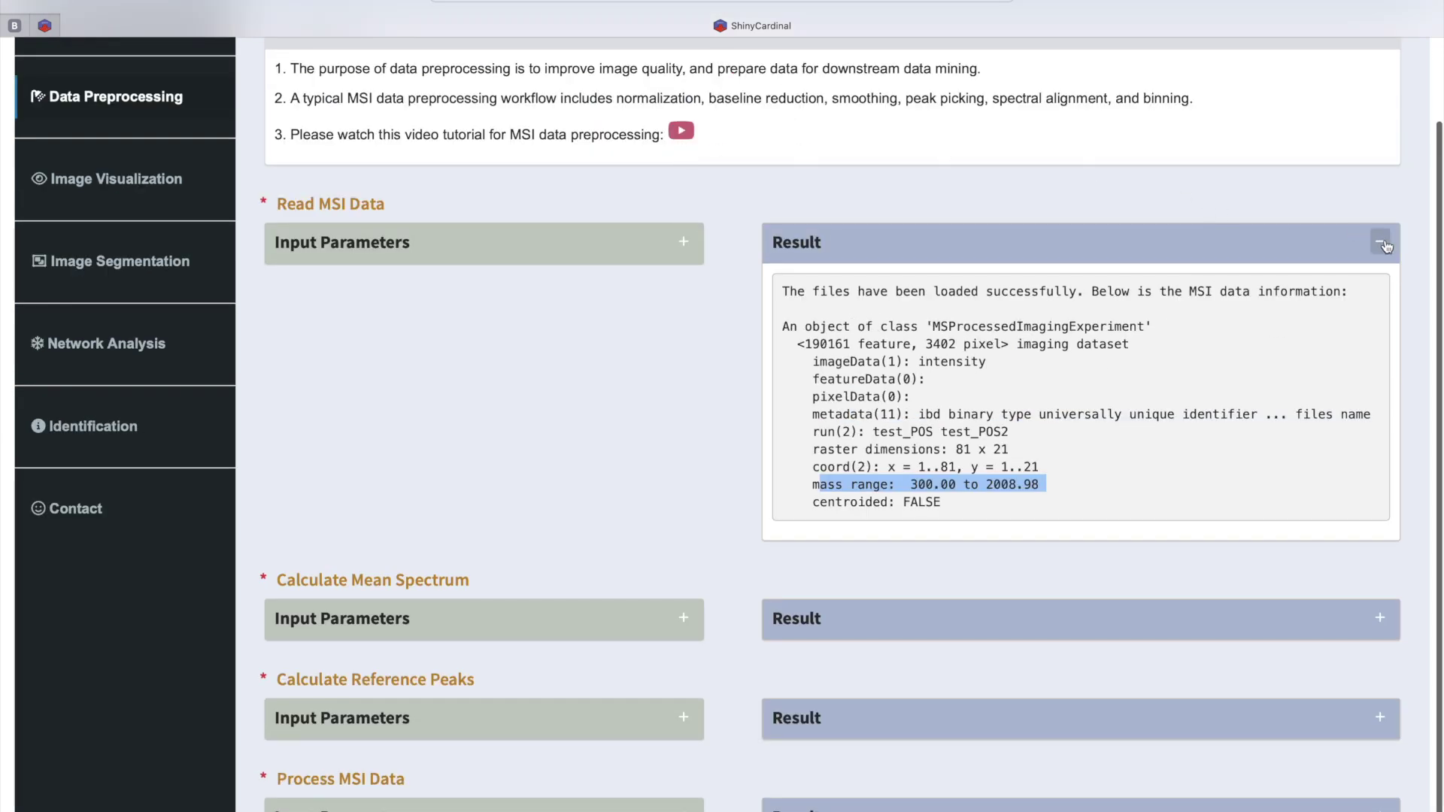
pyautogui.click(1382, 246)
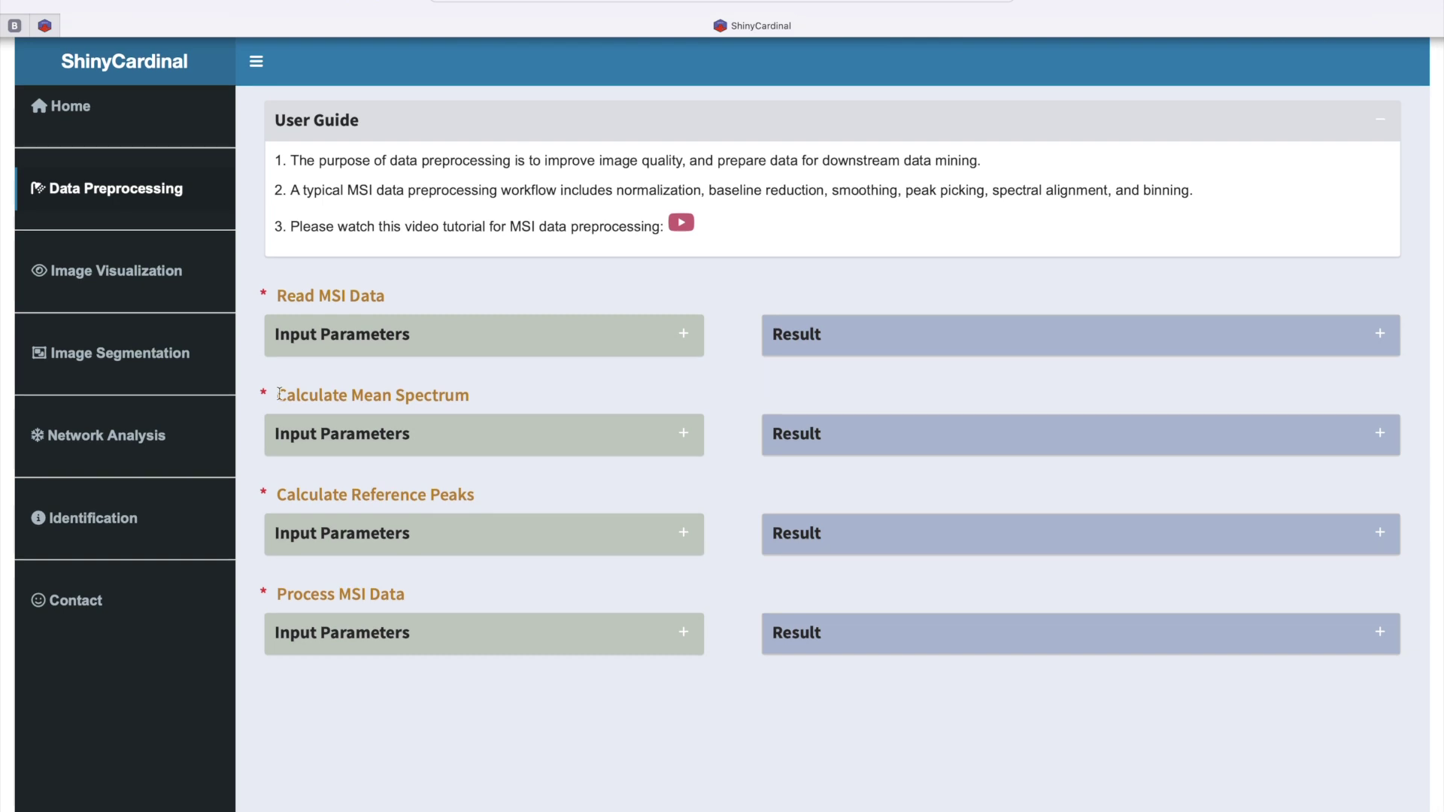
# Expand the input parameters and result of Calculate Mean Spectrum and review the option to subset by every nth pixel.
pyautogui.moveTo(279, 395); pyautogui.dragTo(472, 395)
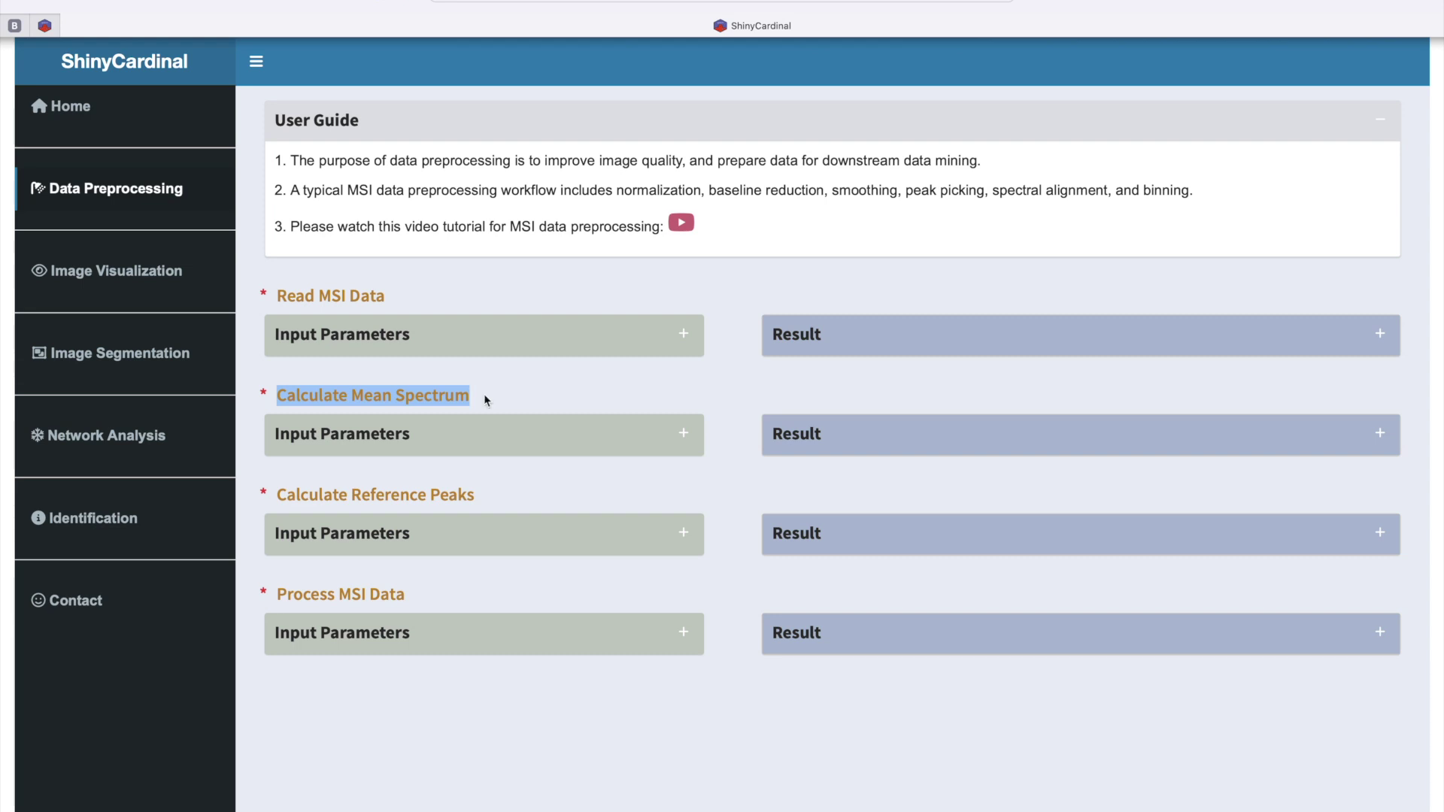
pyautogui.click(683, 438)
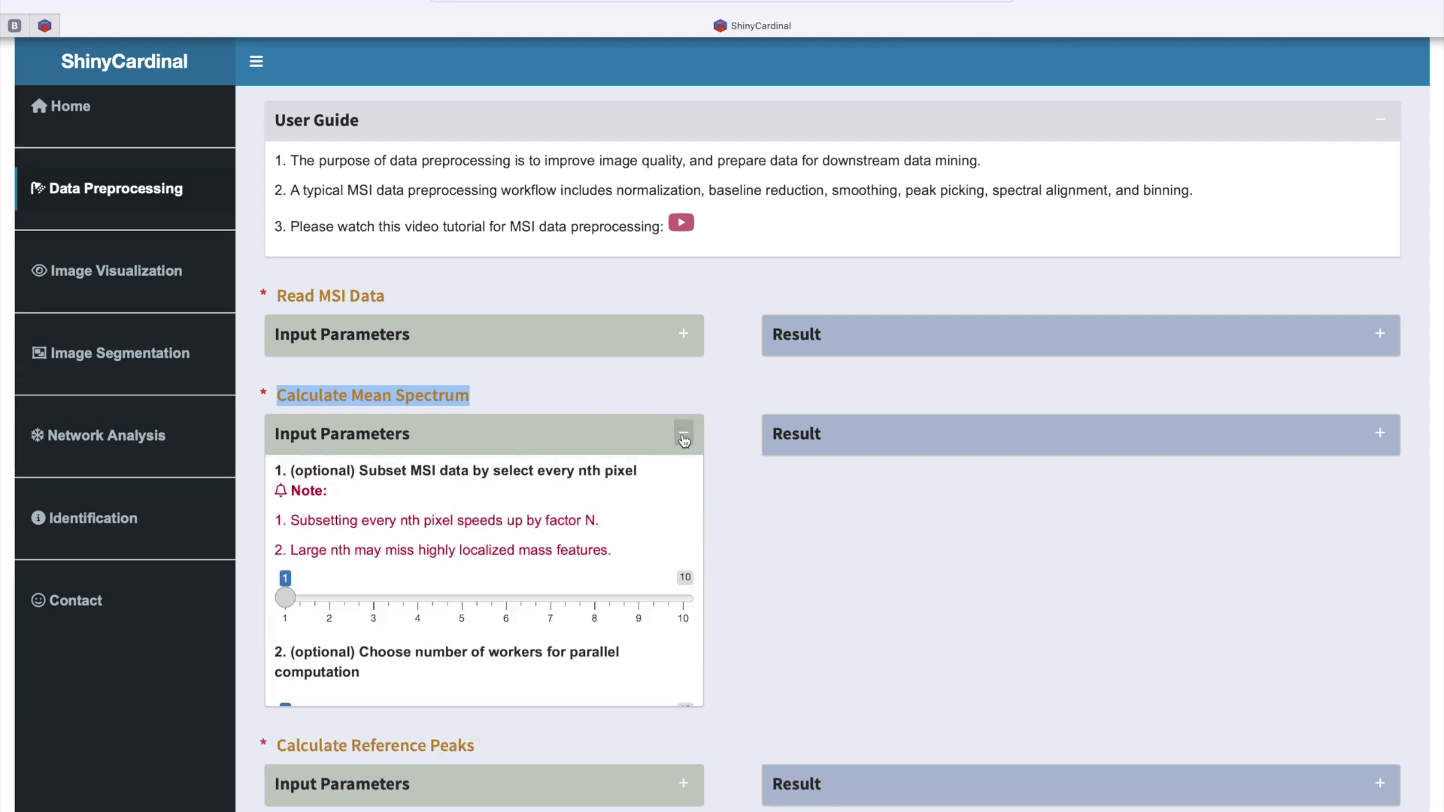
pyautogui.click(1380, 434)
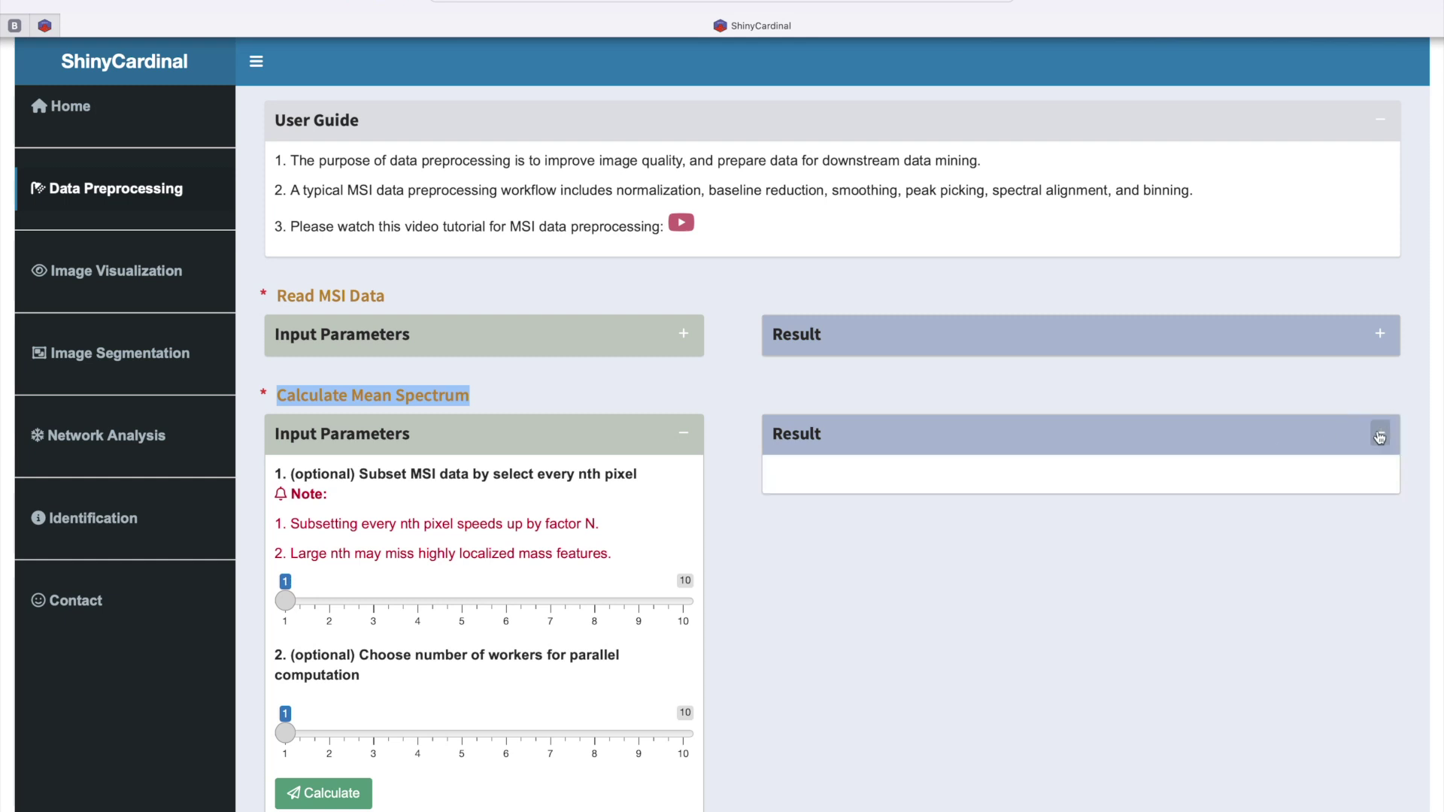
pyautogui.scroll(-1, 754, 556)
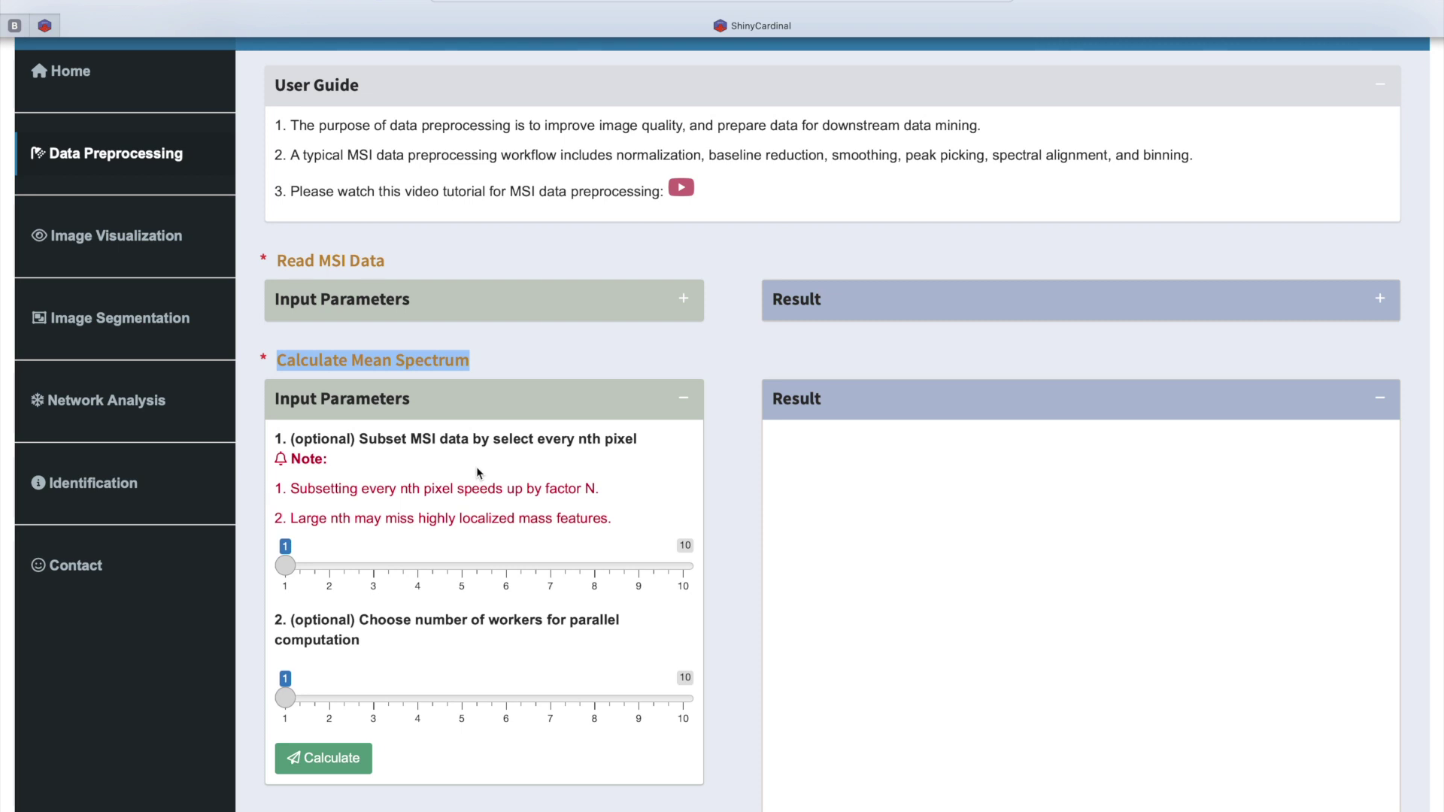
pyautogui.moveTo(290, 438); pyautogui.dragTo(640, 439)
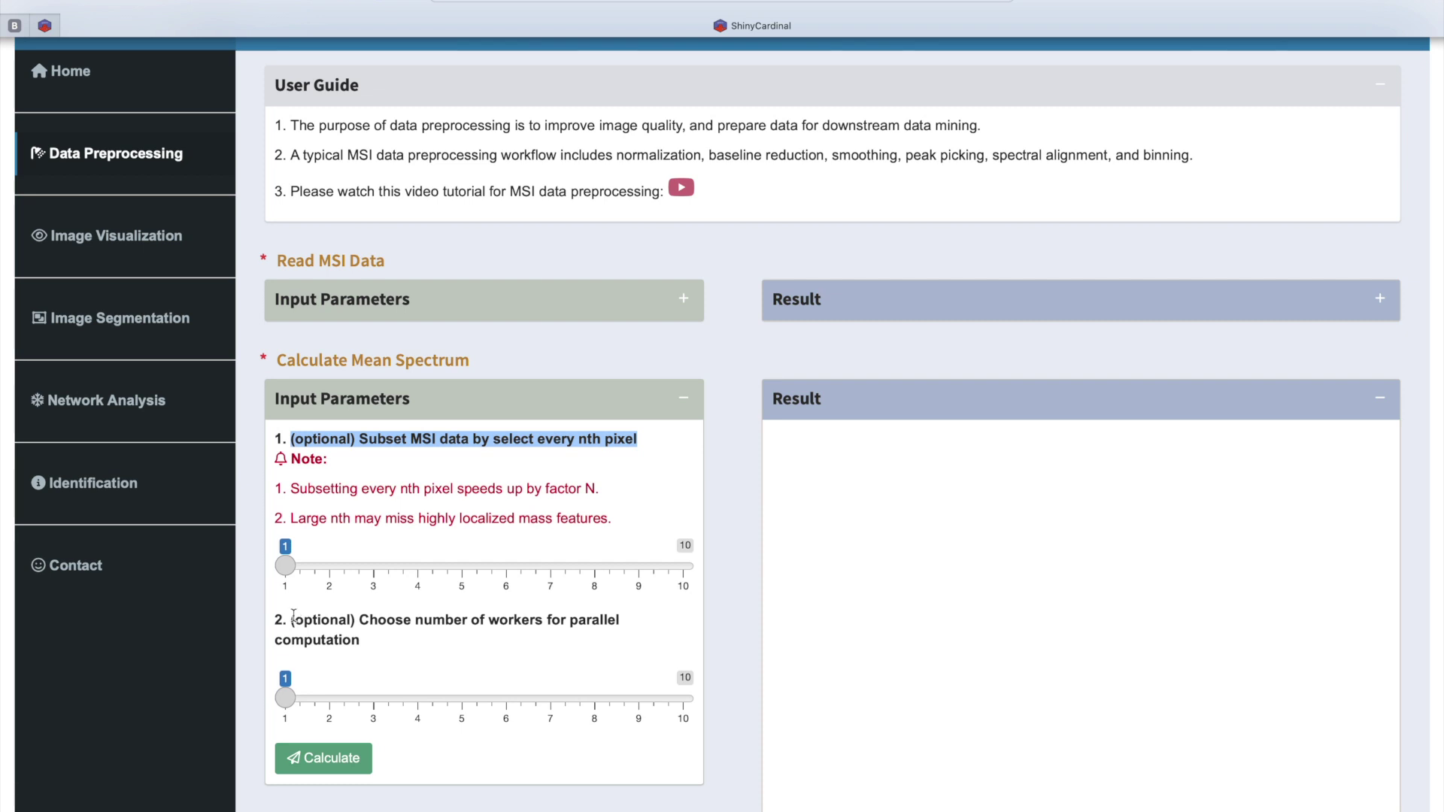
# Review the option for parallel computation workers, and calculate the mean spectrum with every pixel and one worker.
pyautogui.moveTo(291, 618); pyautogui.dragTo(420, 638)
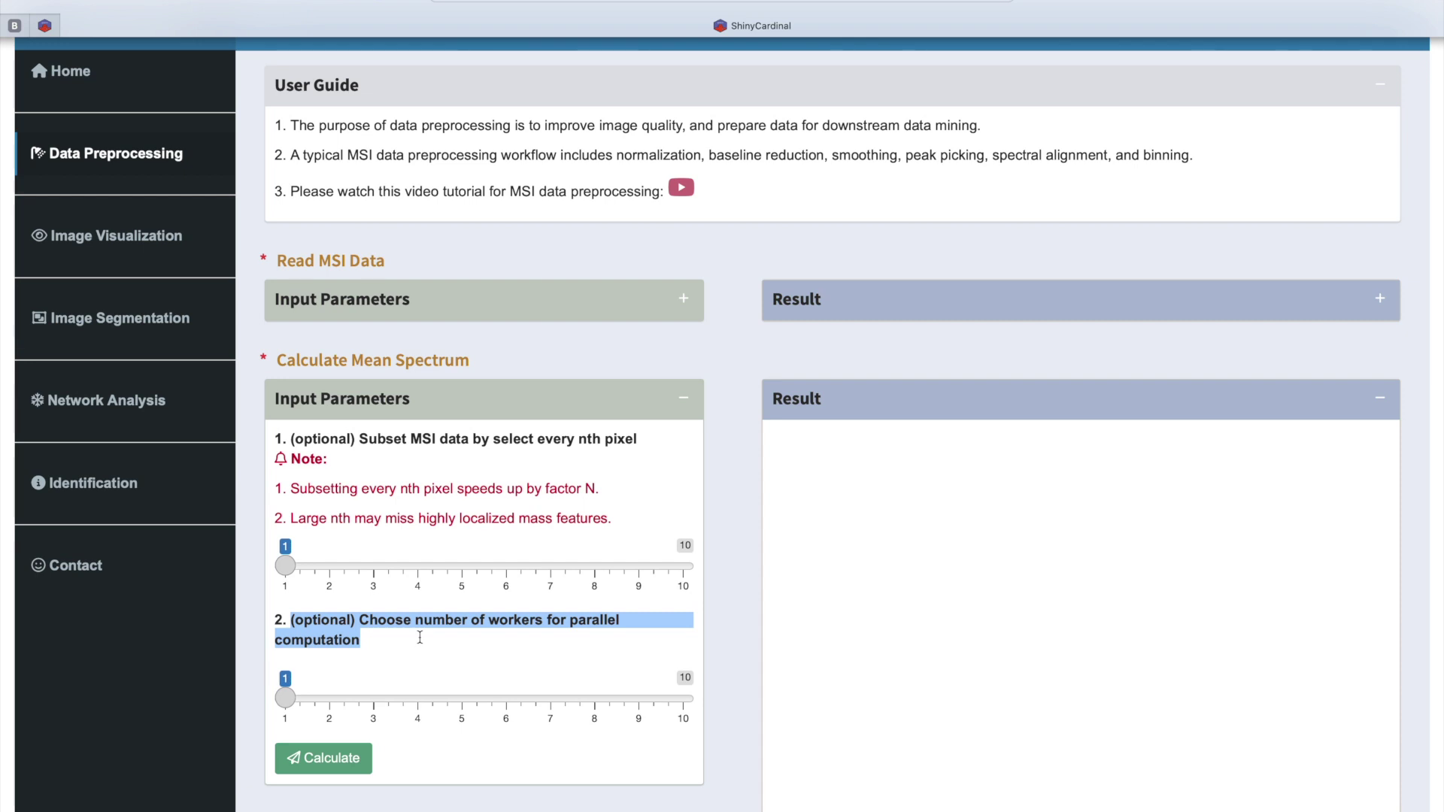
pyautogui.scroll(-2, 419, 637)
pyautogui.click(417, 700)
pyautogui.click(323, 704)
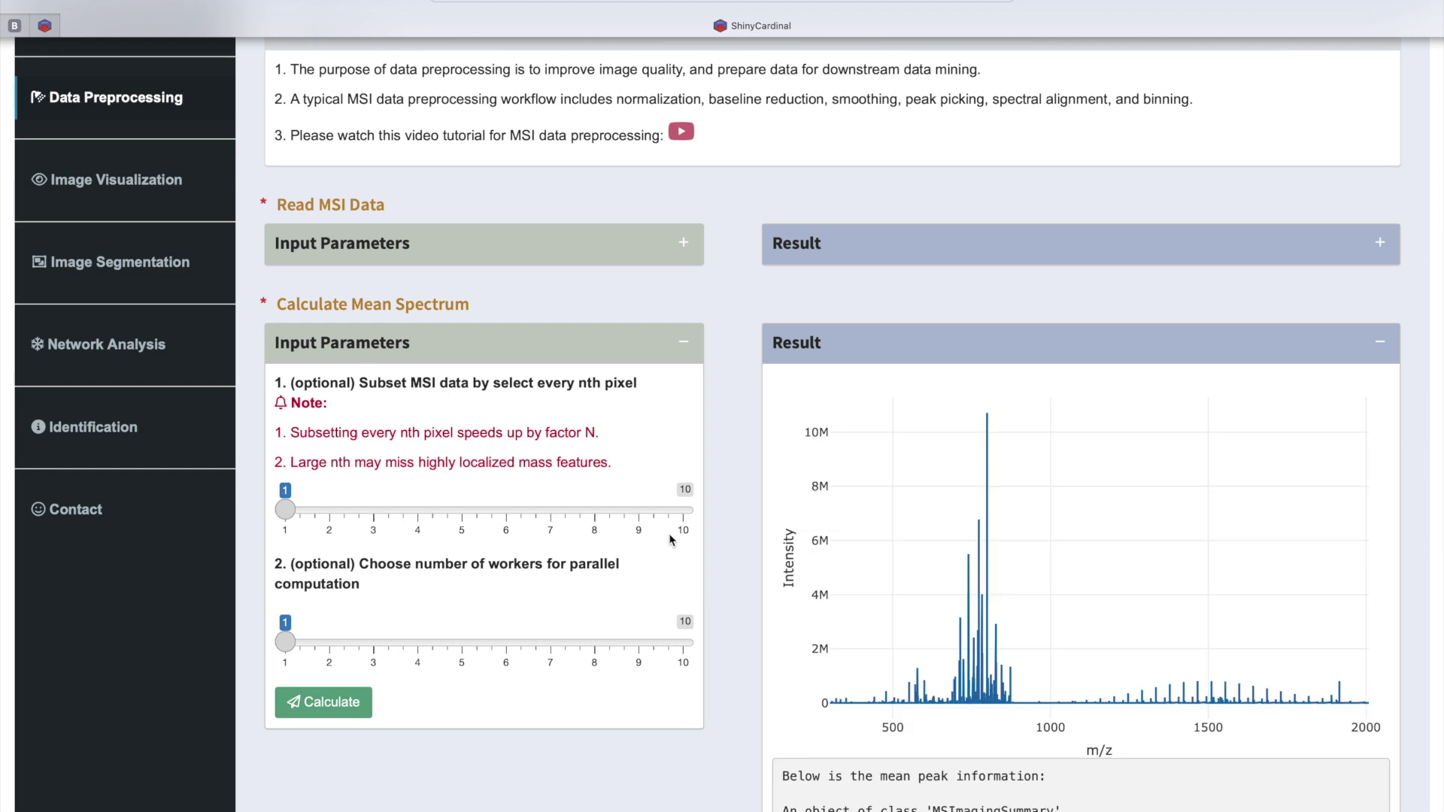
# Zoom in on the mean spectrum to inspect the peaks around m/z 844.5 to 846, and restore the full spectrum range.
pyautogui.click(960, 401)
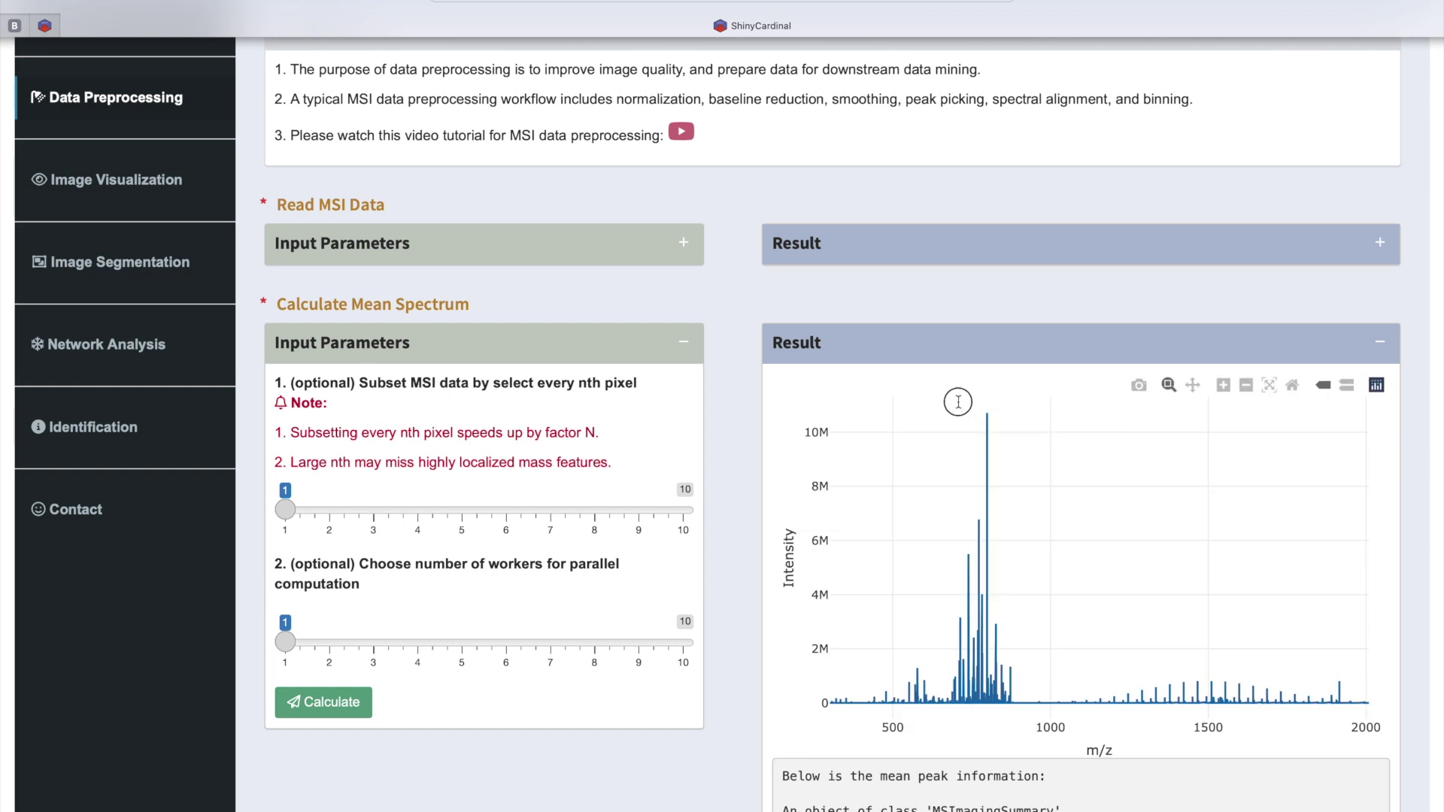
pyautogui.moveTo(944, 505); pyautogui.dragTo(1083, 710)
pyautogui.moveTo(1026, 561); pyautogui.dragTo(1081, 719)
pyautogui.moveTo(1089, 561); pyautogui.dragTo(1196, 719)
pyautogui.moveTo(951, 430); pyautogui.dragTo(1079, 712)
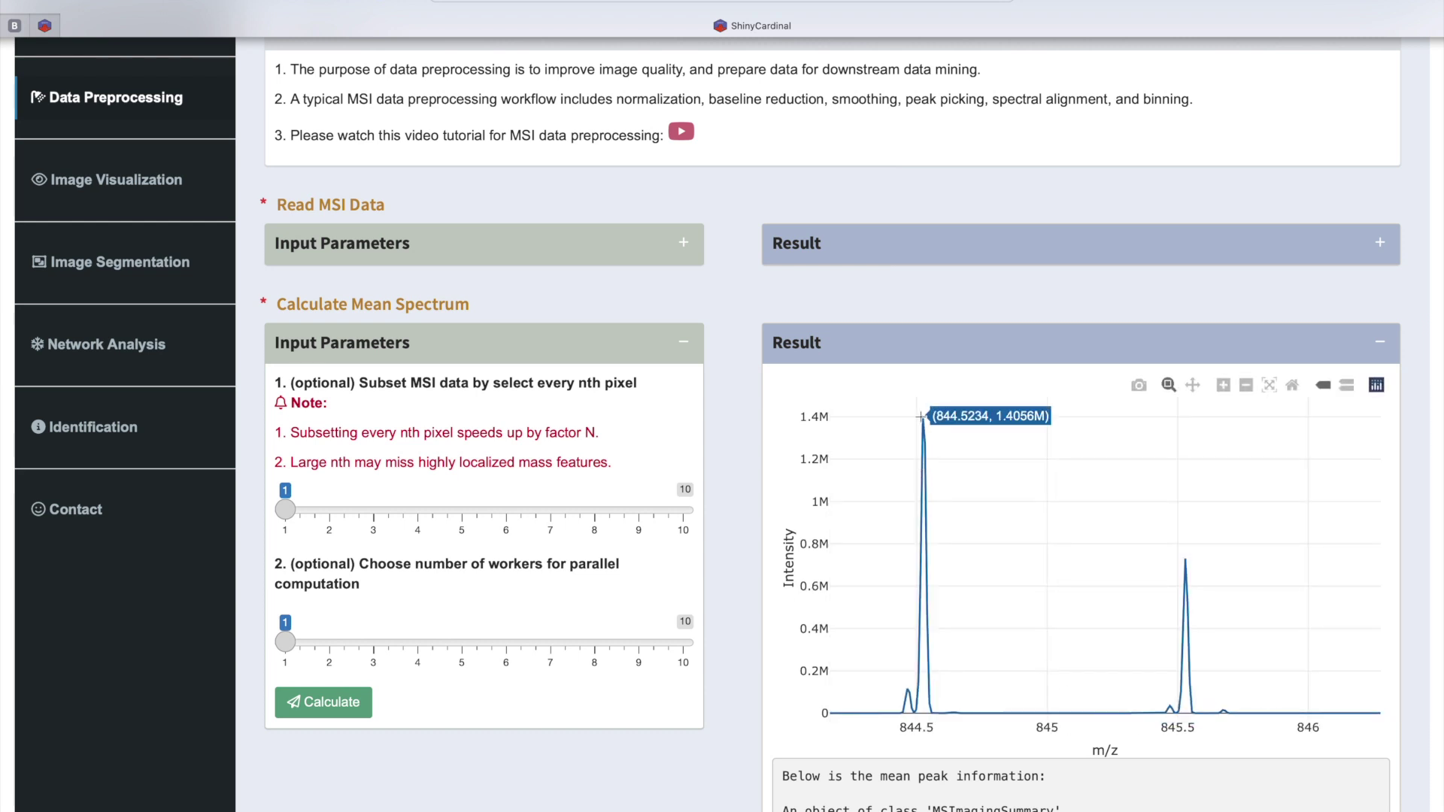
pyautogui.click(1193, 385)
pyautogui.click(1269, 385)
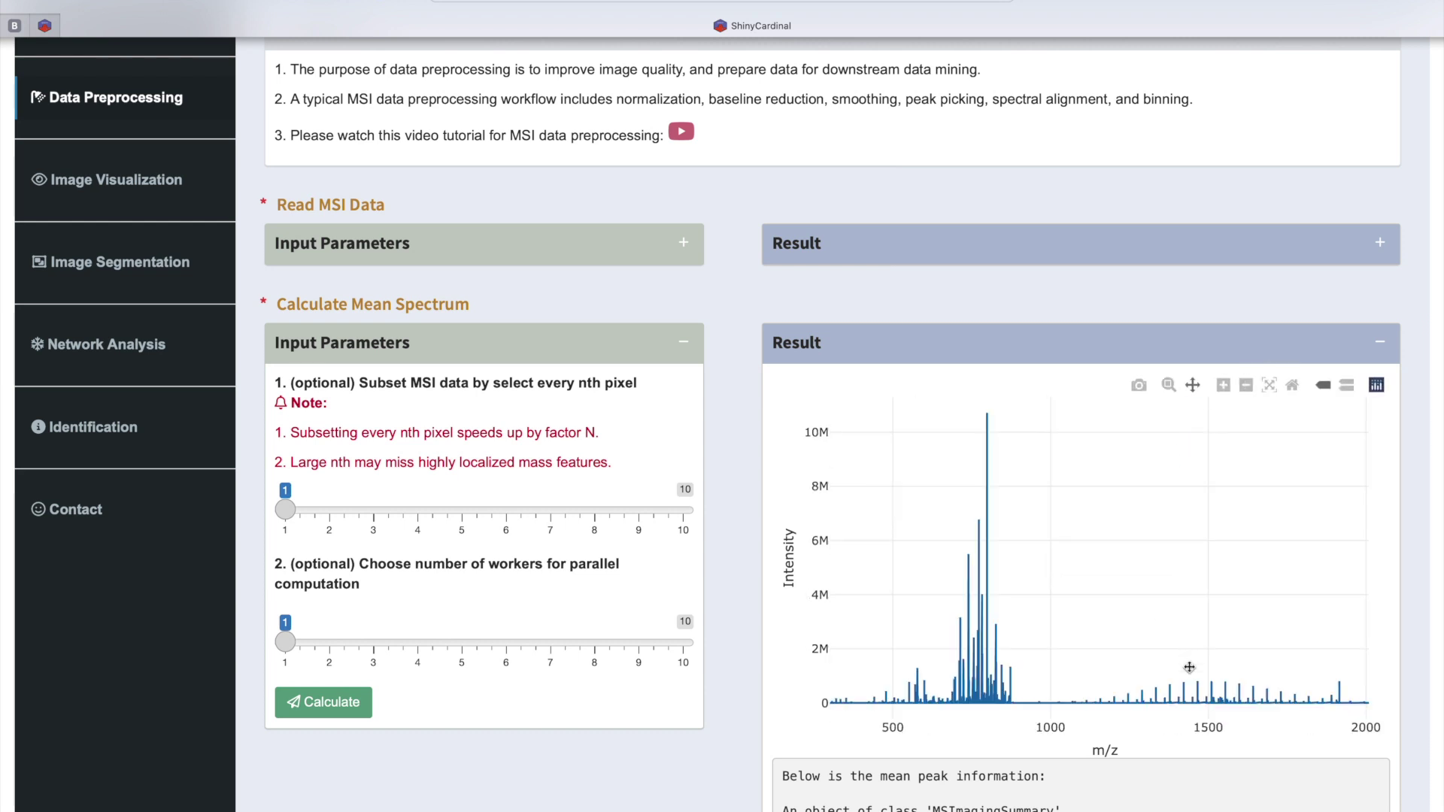
pyautogui.moveTo(1186, 670)
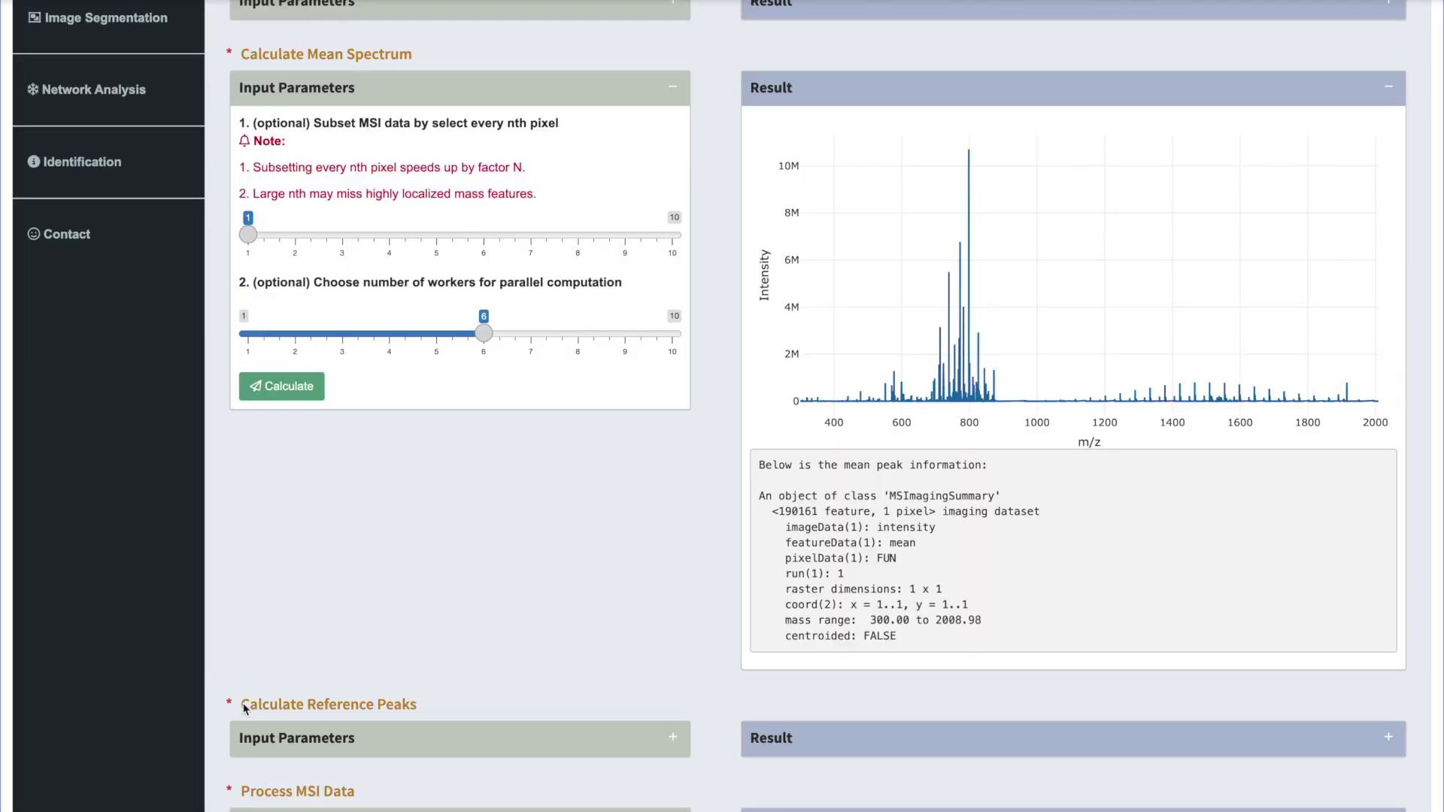
# Expand the input parameters of Calculate Reference Peaks and review the peak picking and peak alignment settings.
pyautogui.moveTo(242, 707); pyautogui.dragTo(483, 696)
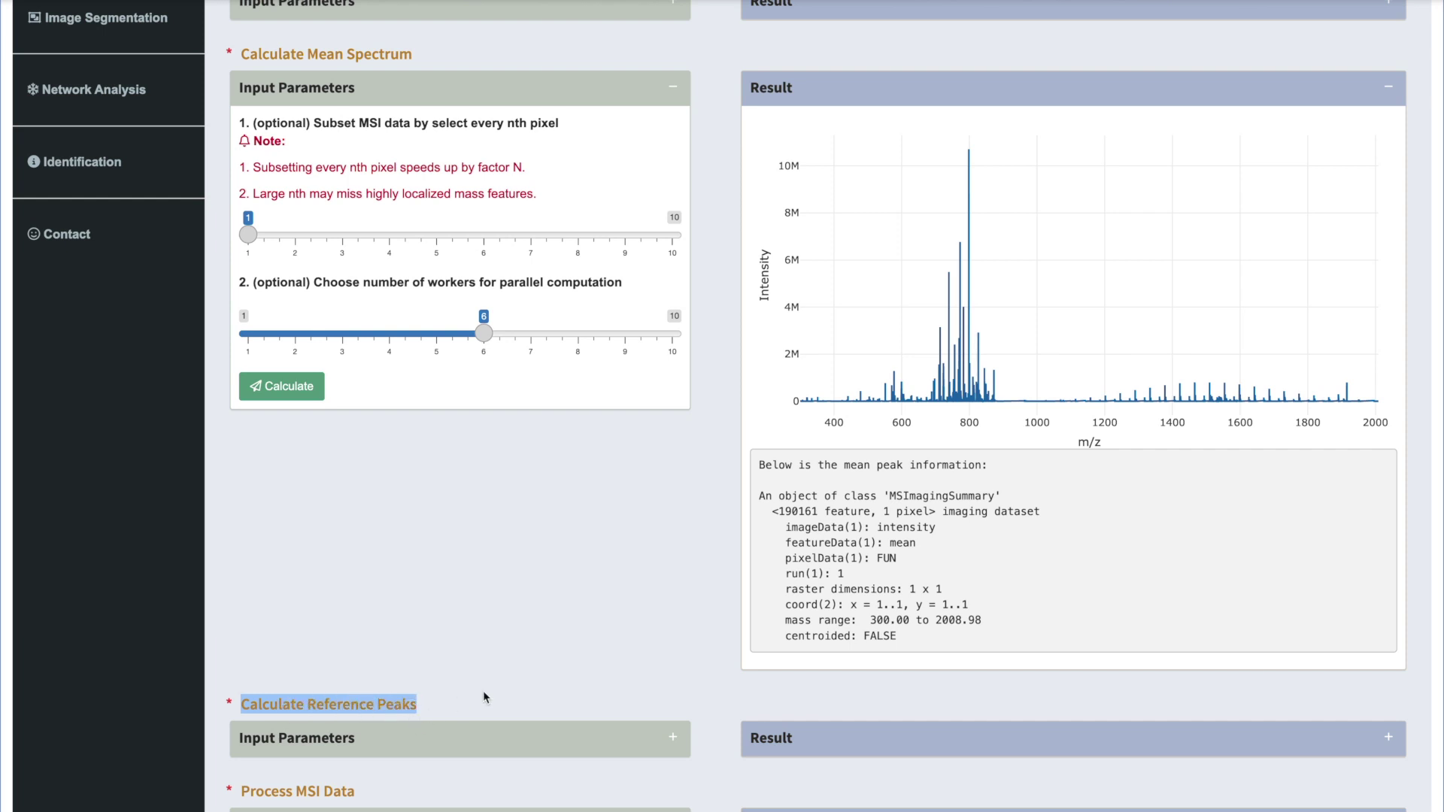
pyautogui.click(673, 737)
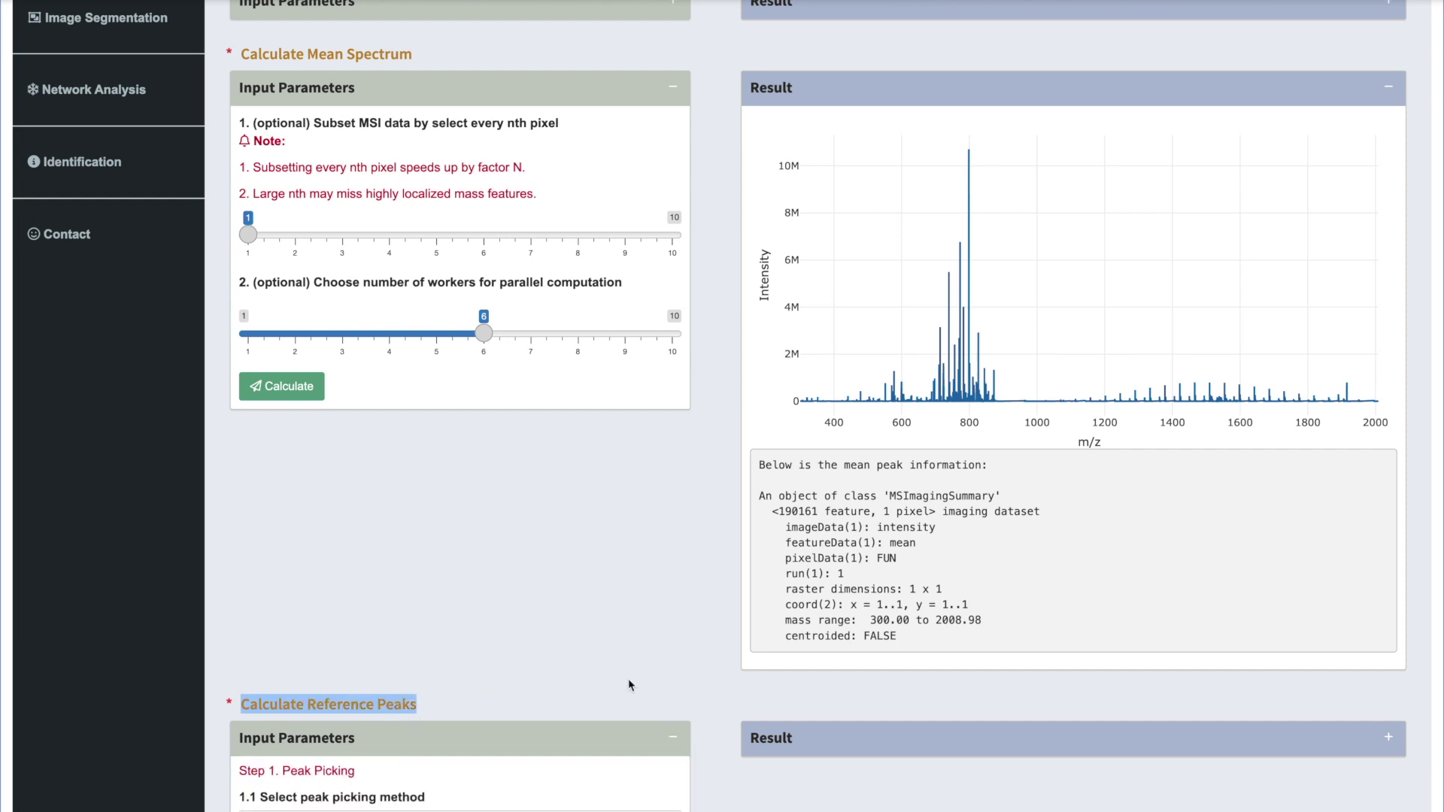
pyautogui.scroll(-2, 629, 681)
pyautogui.scroll(-3, 629, 684)
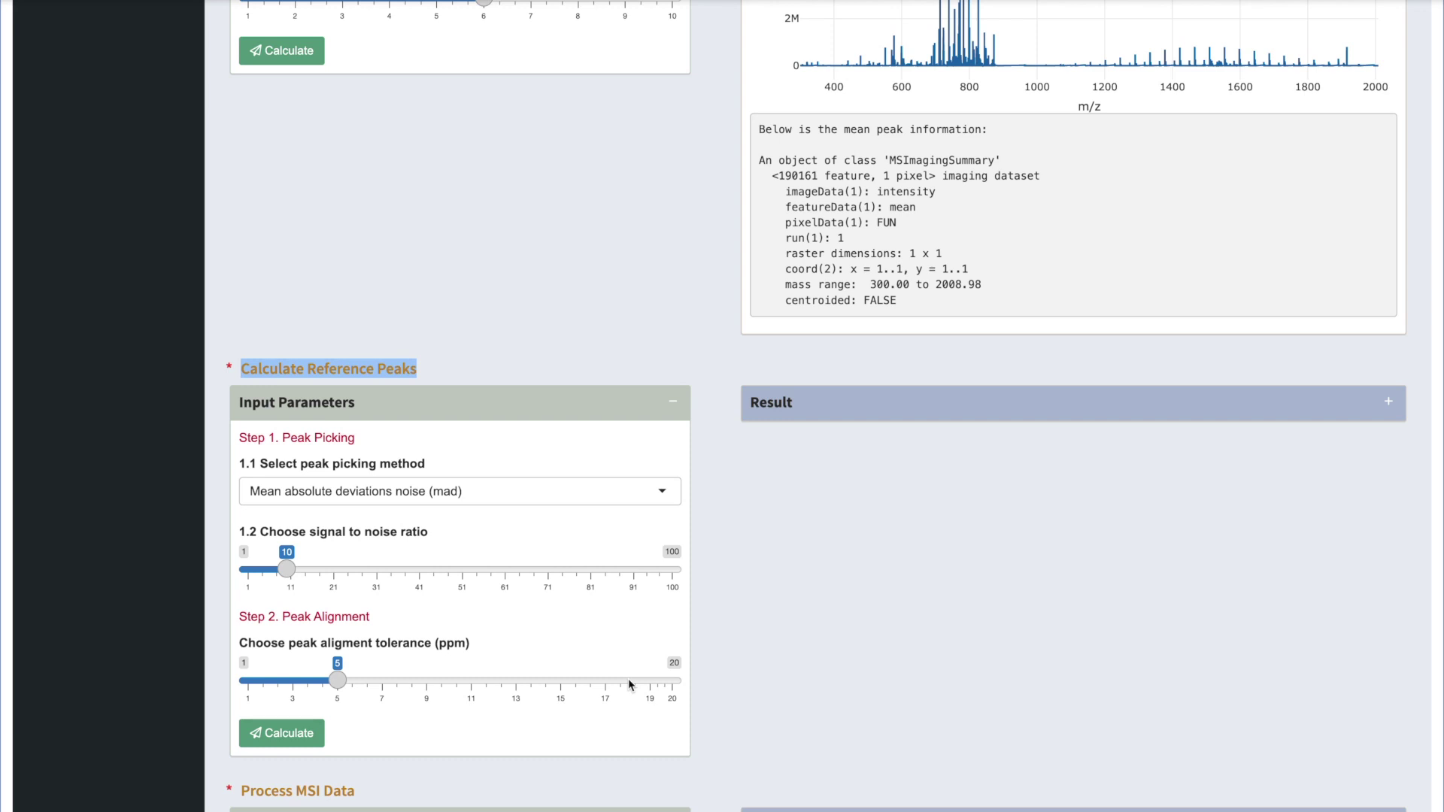
# Zoom in on the mean spectrum between about m/z 476 and 480 and inspect the small peaks there.
pyautogui.scroll(3, 807, 507)
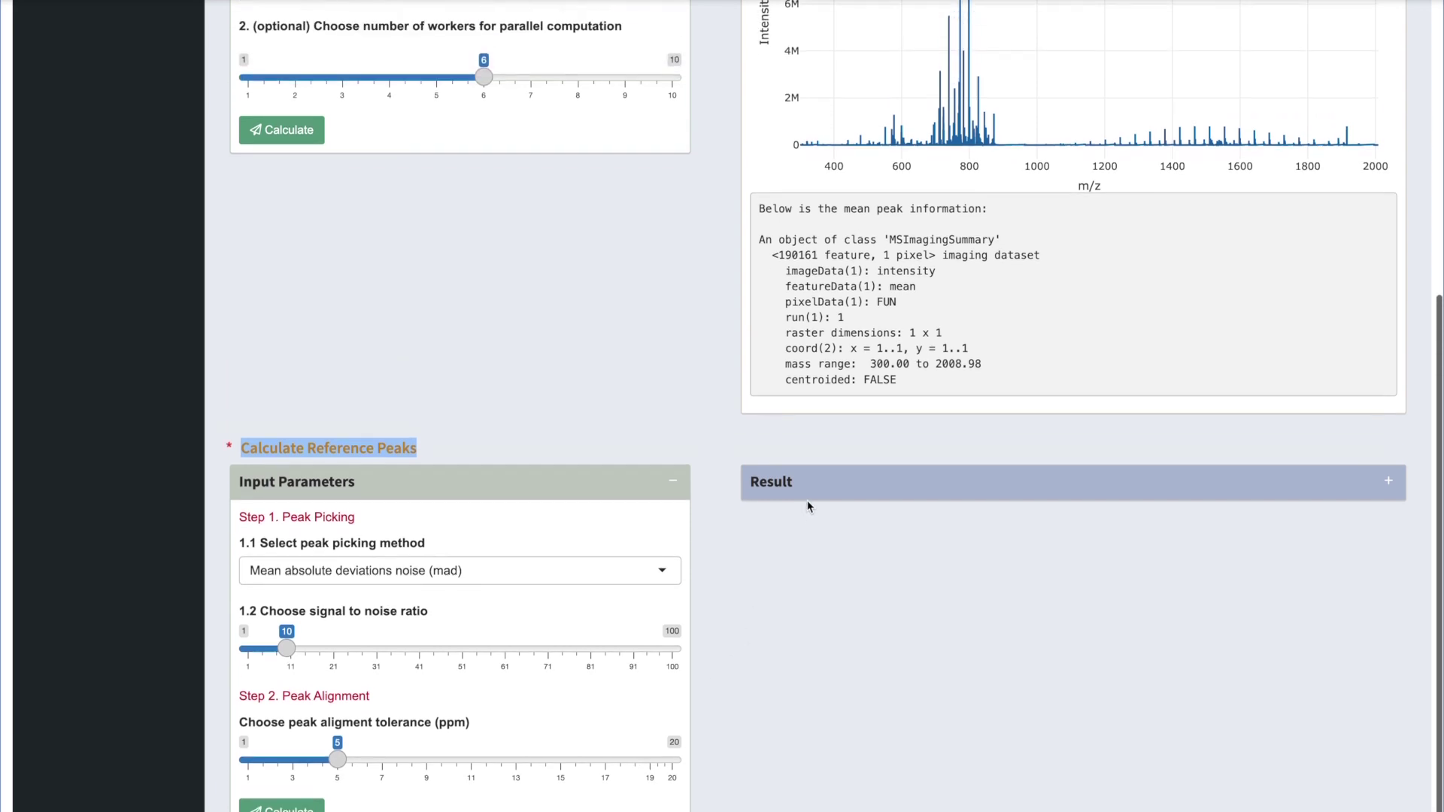
pyautogui.scroll(1, 809, 506)
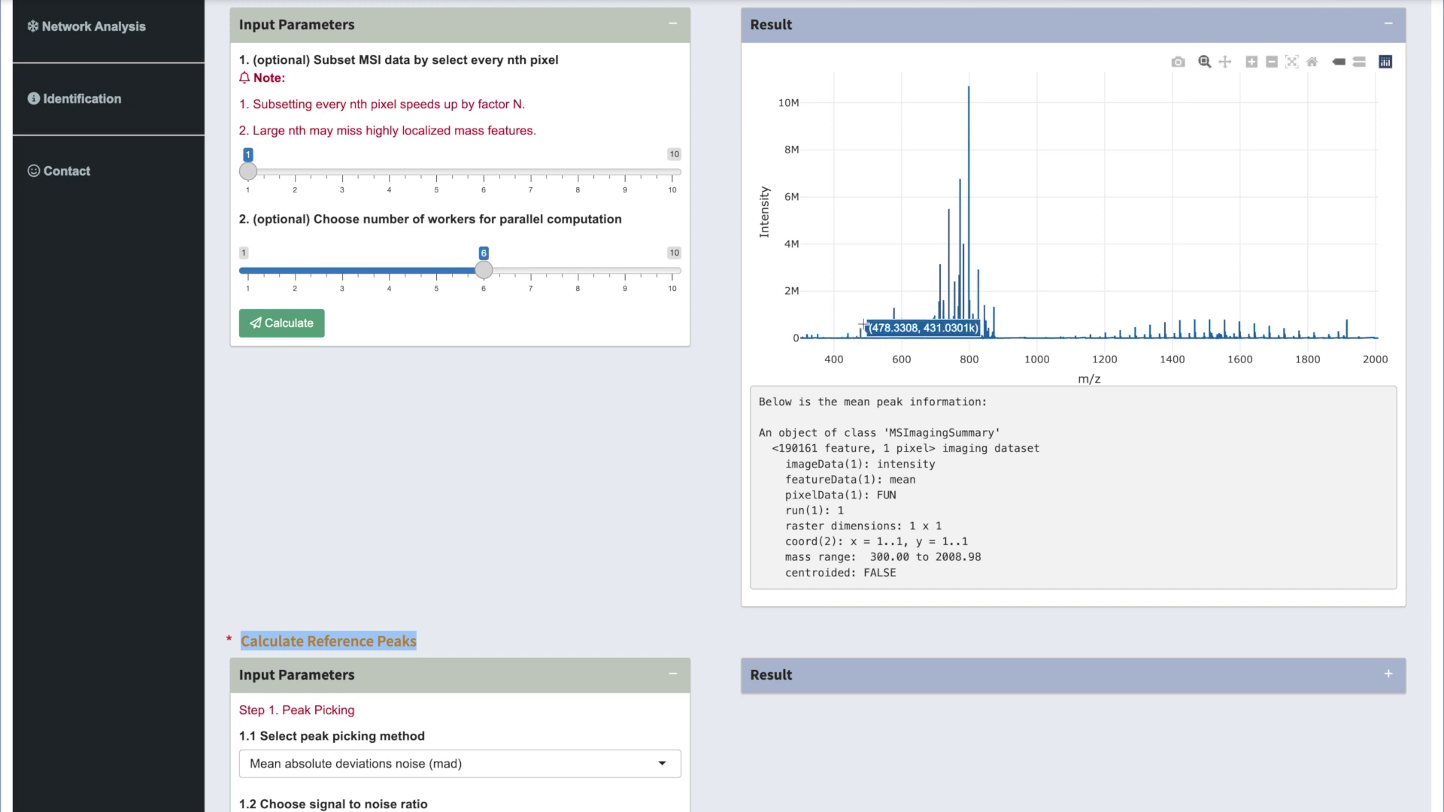
pyautogui.moveTo(856, 274); pyautogui.dragTo(871, 343)
pyautogui.moveTo(965, 218); pyautogui.dragTo(1017, 346)
pyautogui.moveTo(1180, 264)
pyautogui.moveTo(1254, 297)
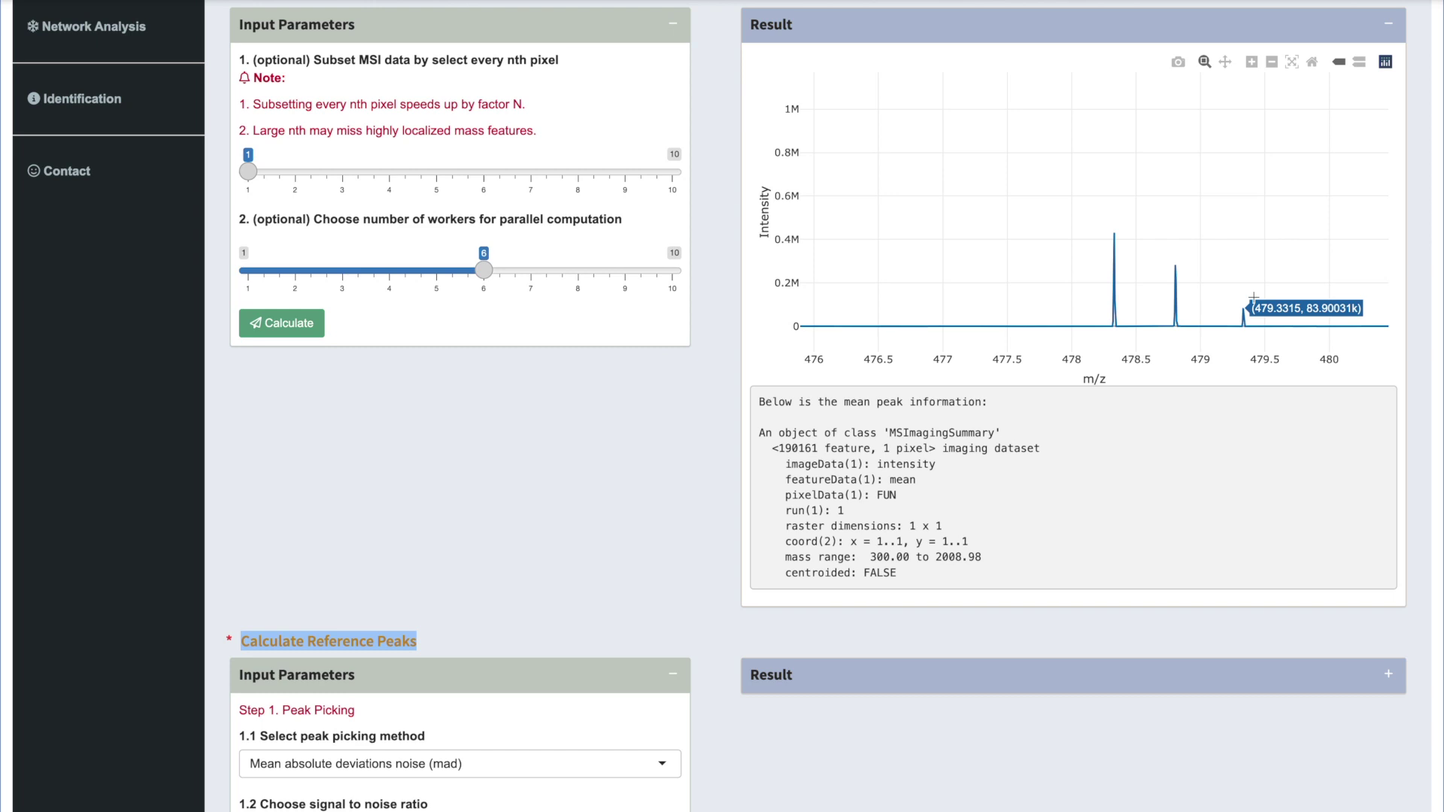
# Keep Mean absolute deviations noise (mad) as the peak picking method, and set the signal to noise ratio to 50 and the alignment tolerance to 10 ppm.
pyautogui.scroll(-4, 558, 499)
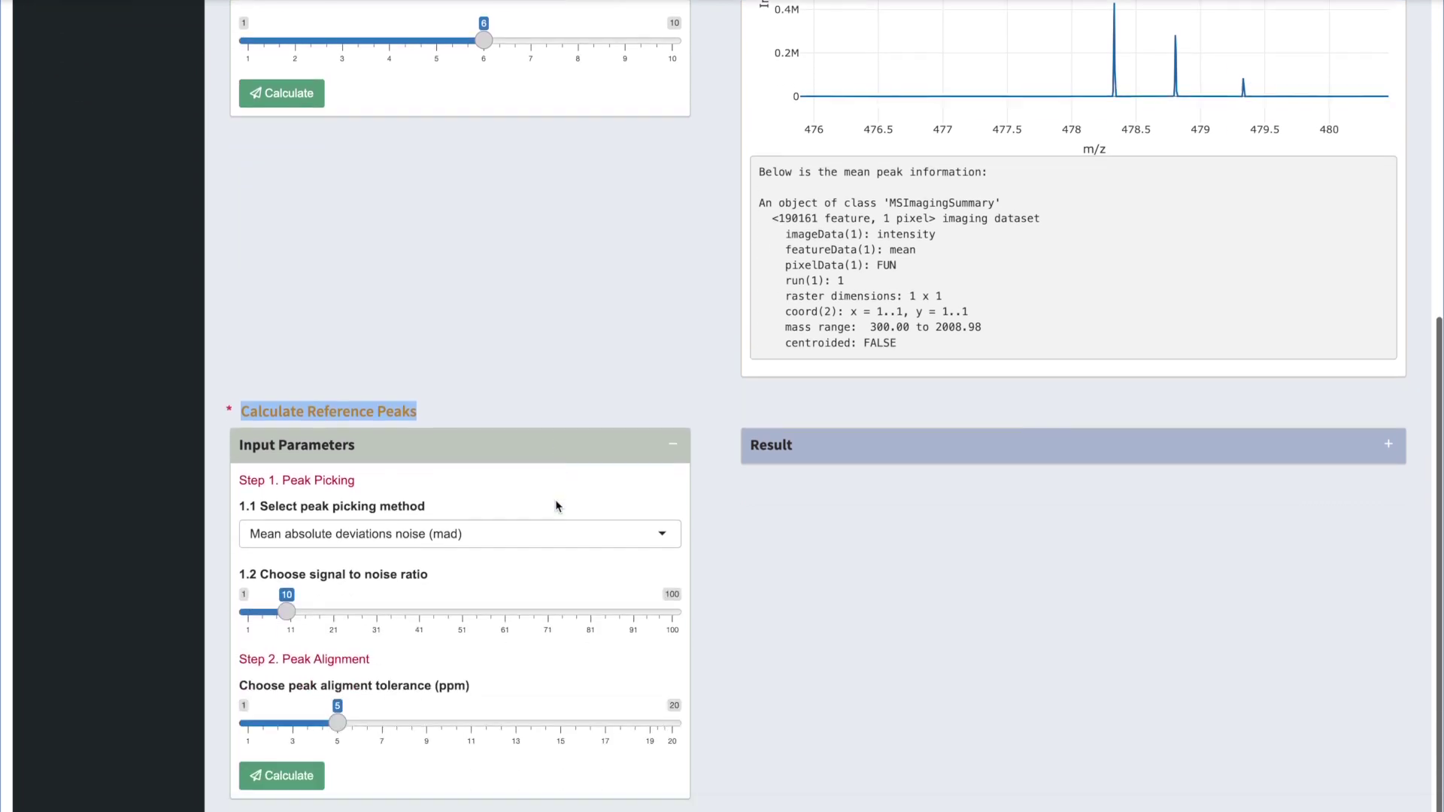
pyautogui.click(604, 509)
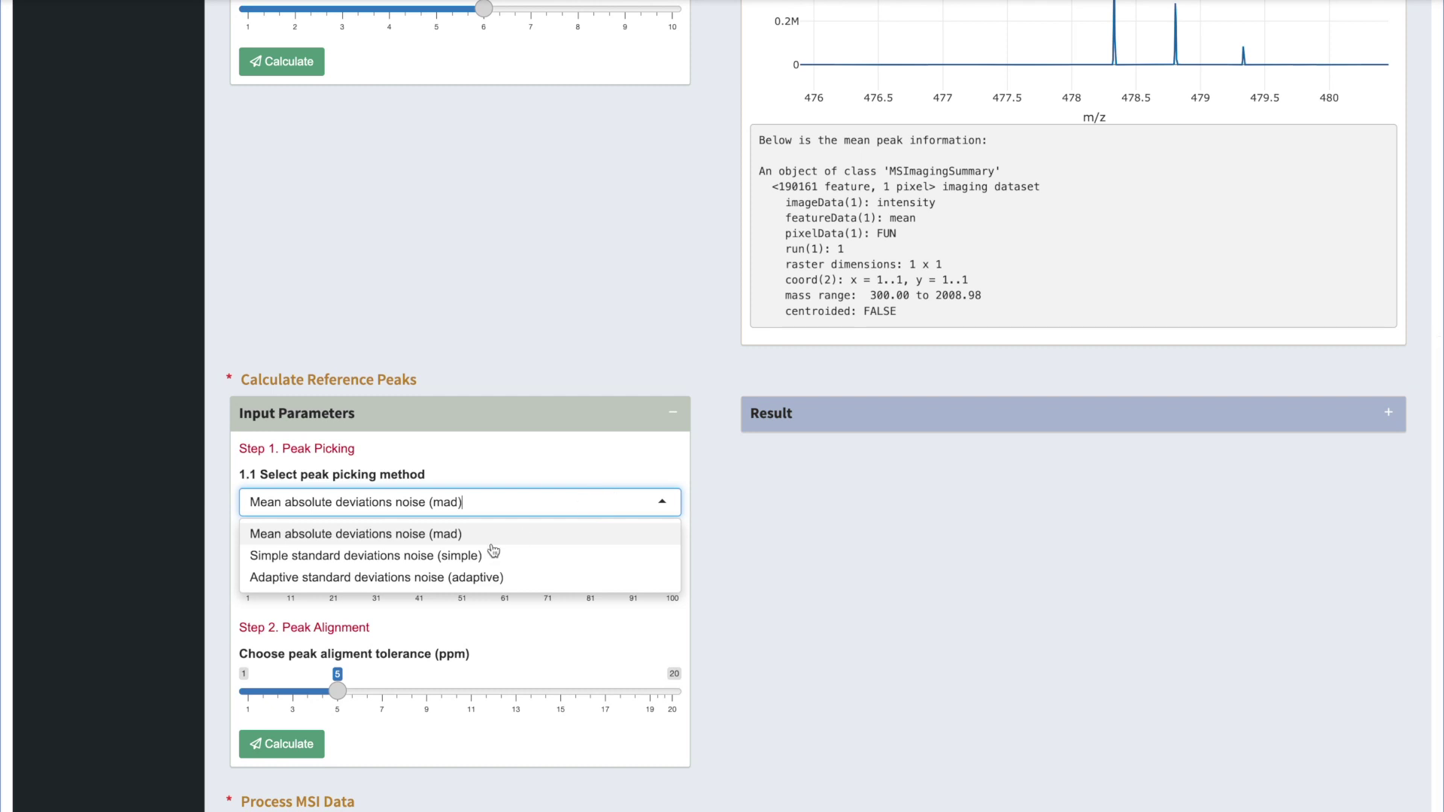
pyautogui.click(442, 537)
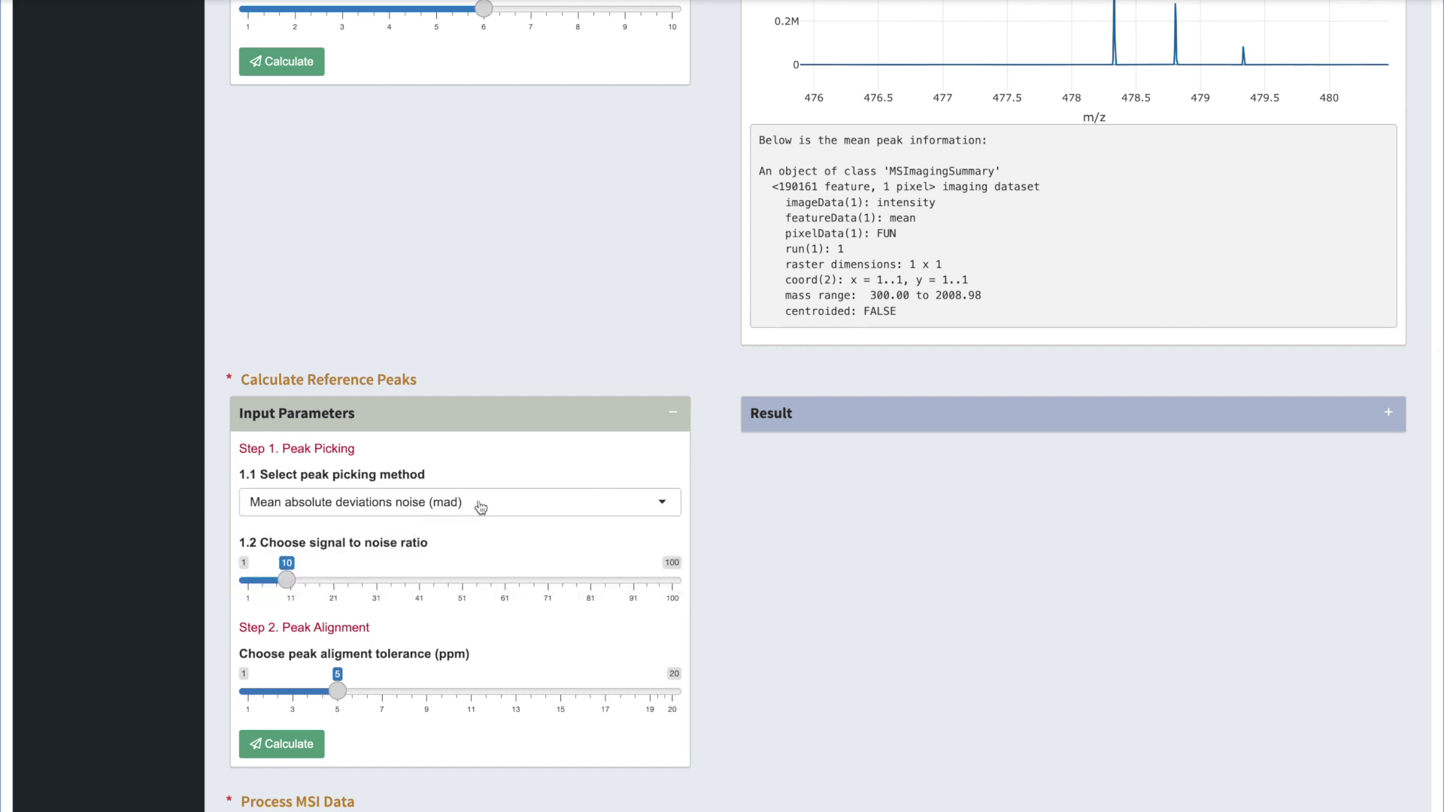
pyautogui.click(287, 585)
pyautogui.moveTo(303, 585); pyautogui.dragTo(459, 594)
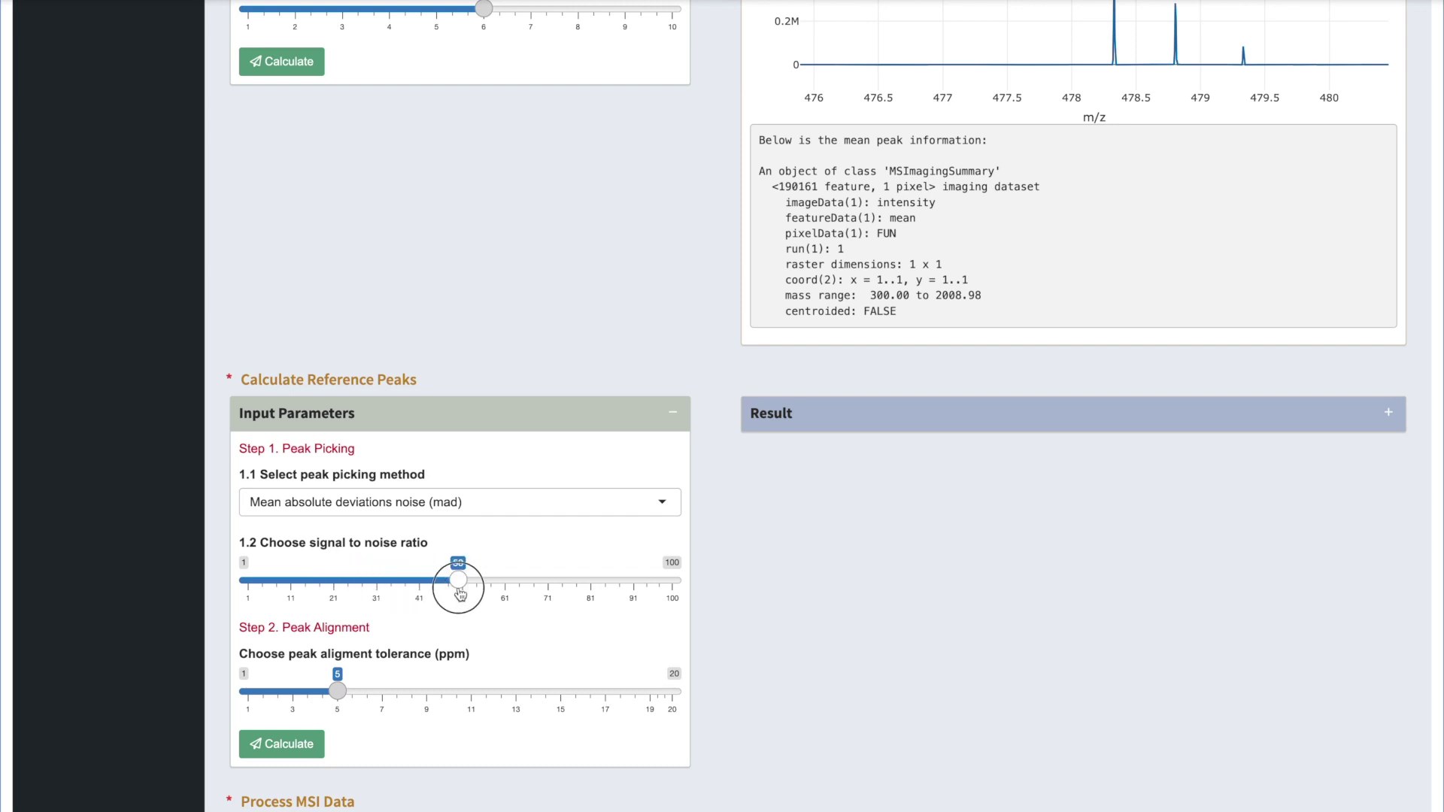
pyautogui.moveTo(338, 692); pyautogui.dragTo(445, 699)
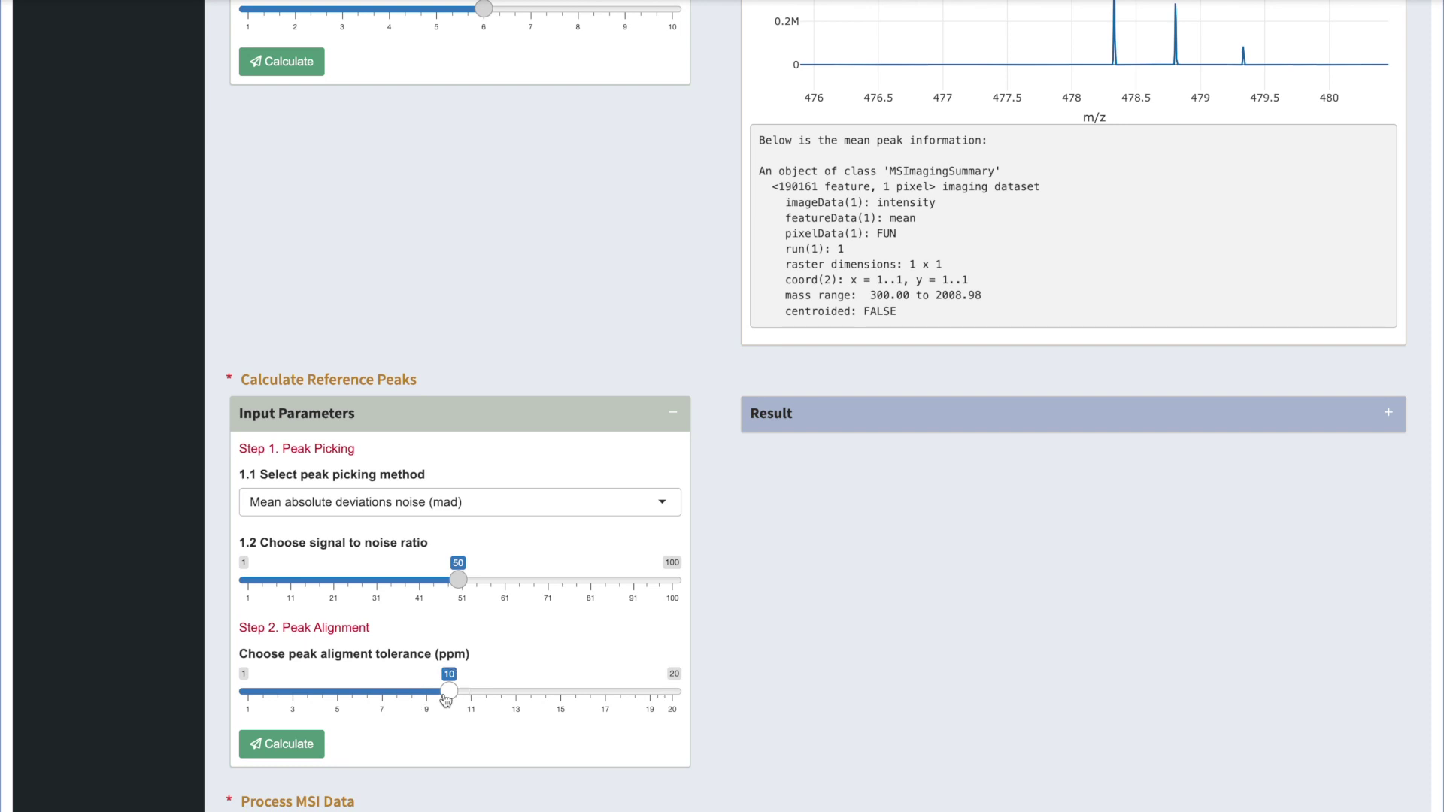
# Expand the Calculate Reference Peaks result, calculate the reference peaks, and check their feature count.
pyautogui.scroll(-1, 446, 698)
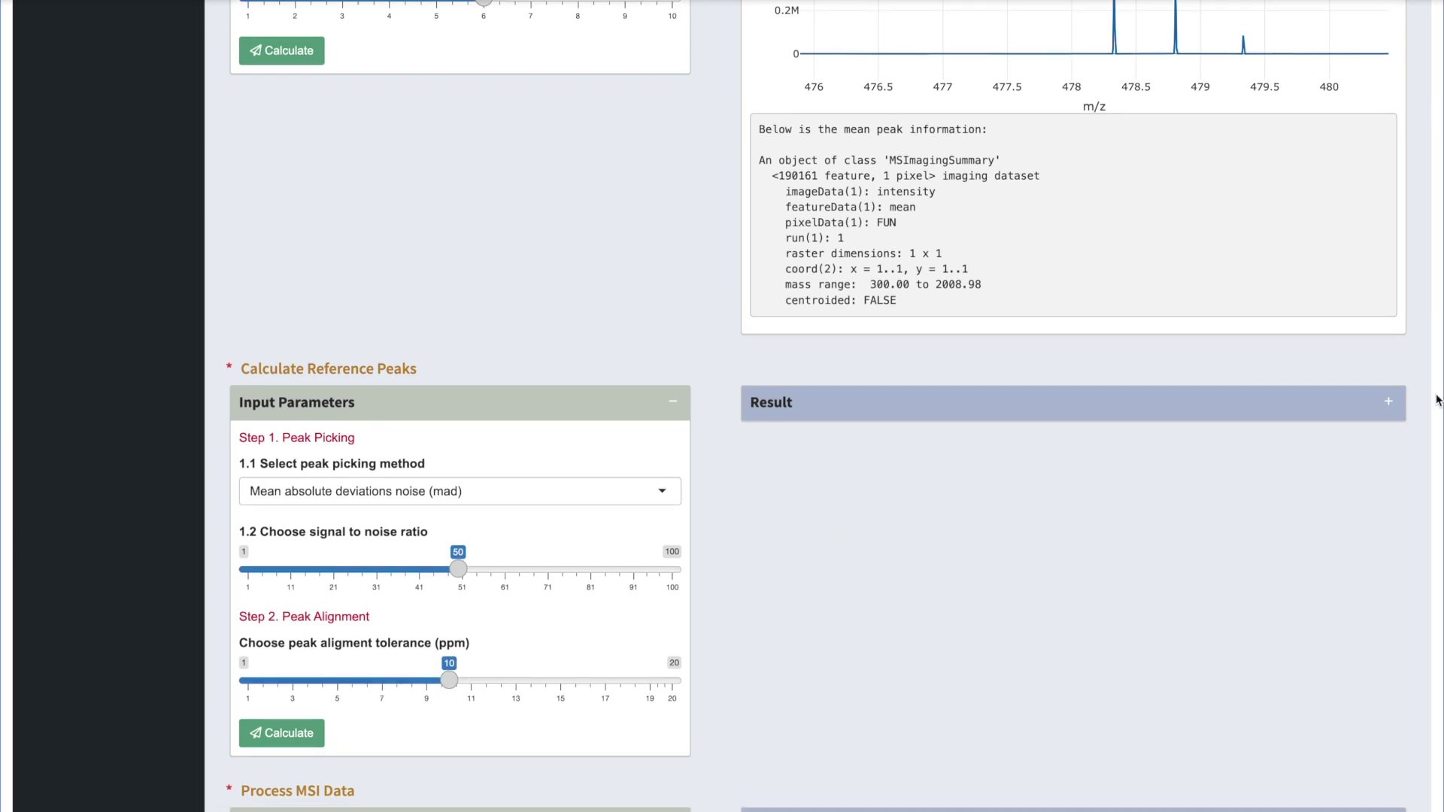
pyautogui.click(1389, 402)
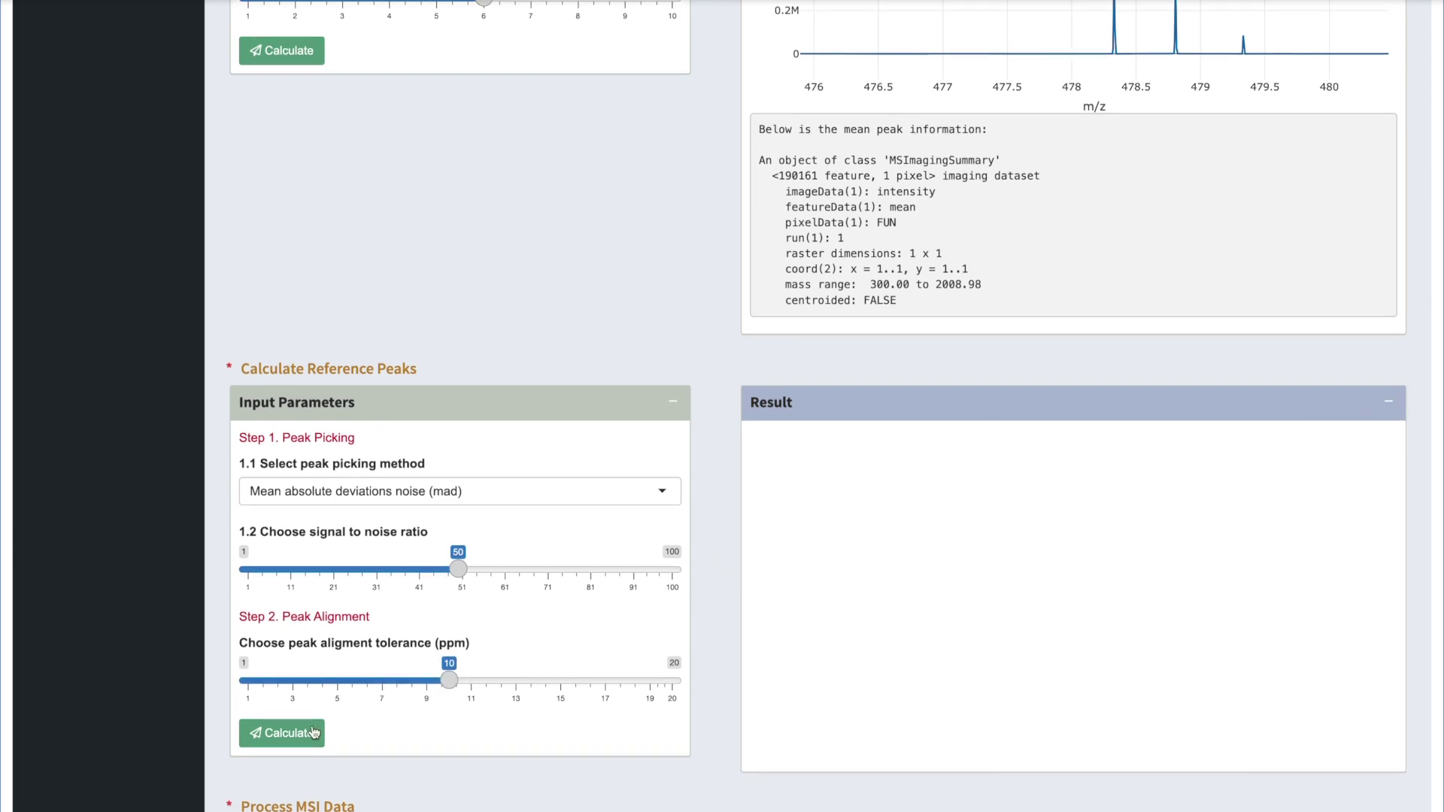
pyautogui.click(301, 734)
pyautogui.scroll(-3, 622, 623)
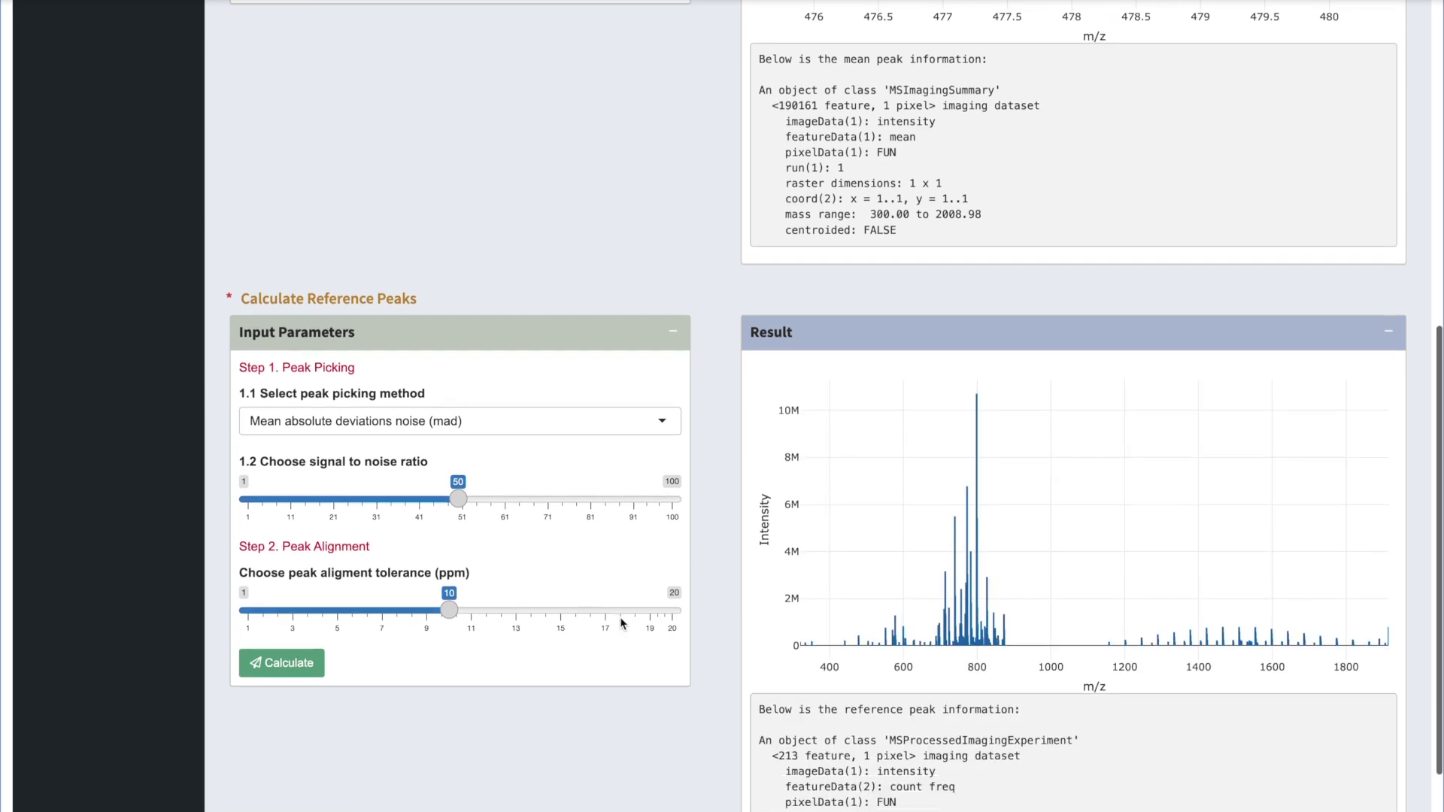
pyautogui.scroll(-1, 620, 624)
pyautogui.moveTo(772, 605); pyautogui.dragTo(853, 605)
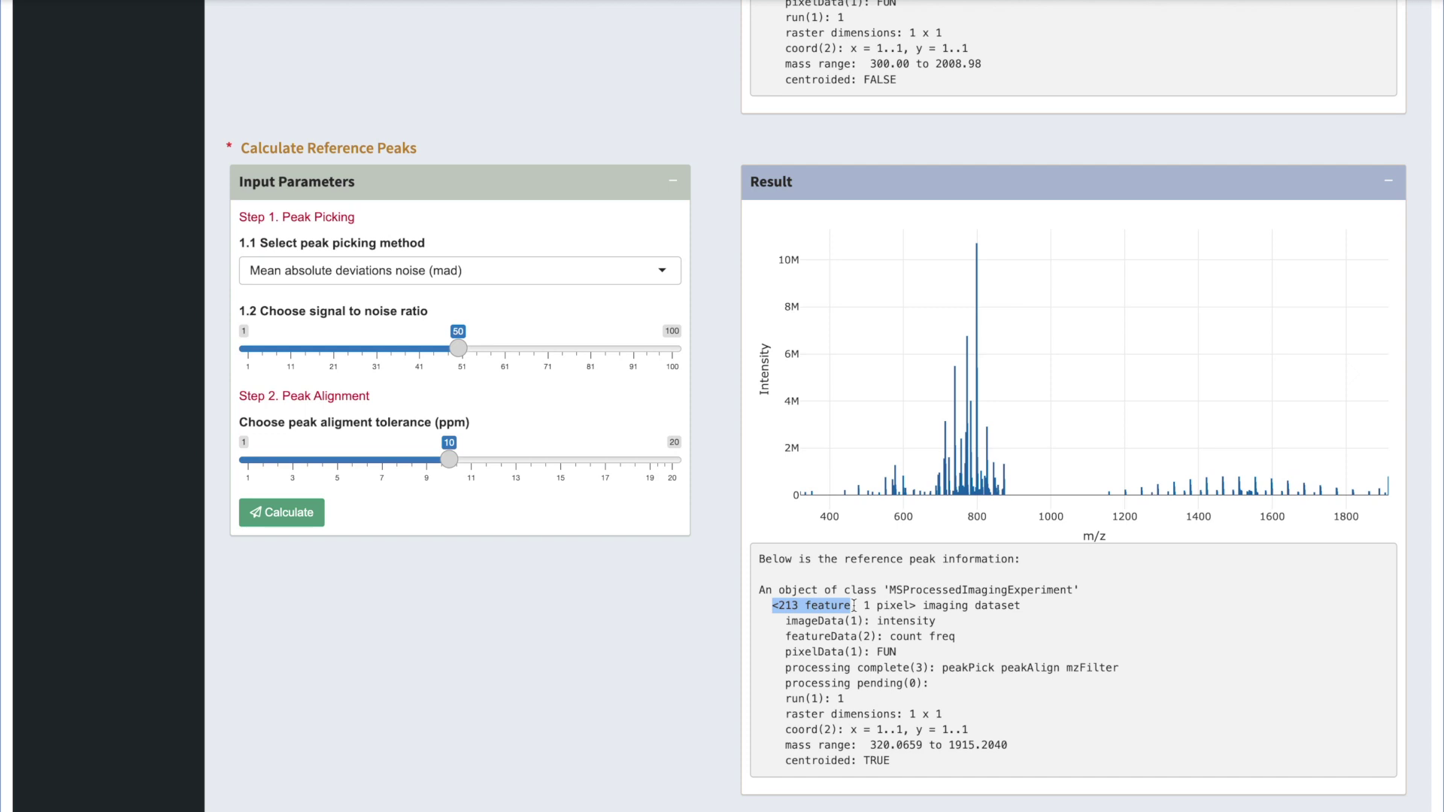
# Zoom in on the reference peak spectrum between about m/z 477 and 481 to check which peaks were picked.
pyautogui.scroll(3, 854, 606)
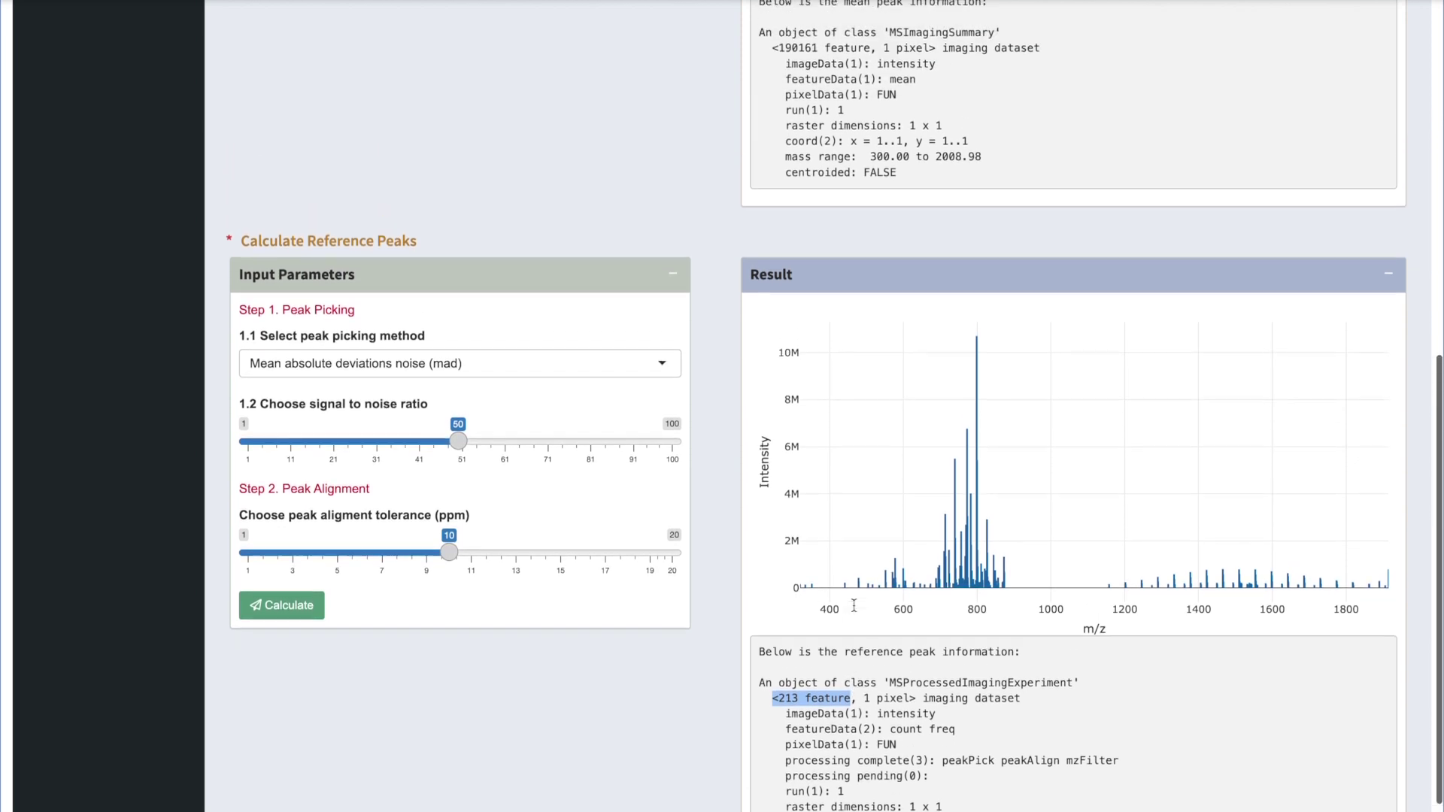
pyautogui.scroll(1, 873, 640)
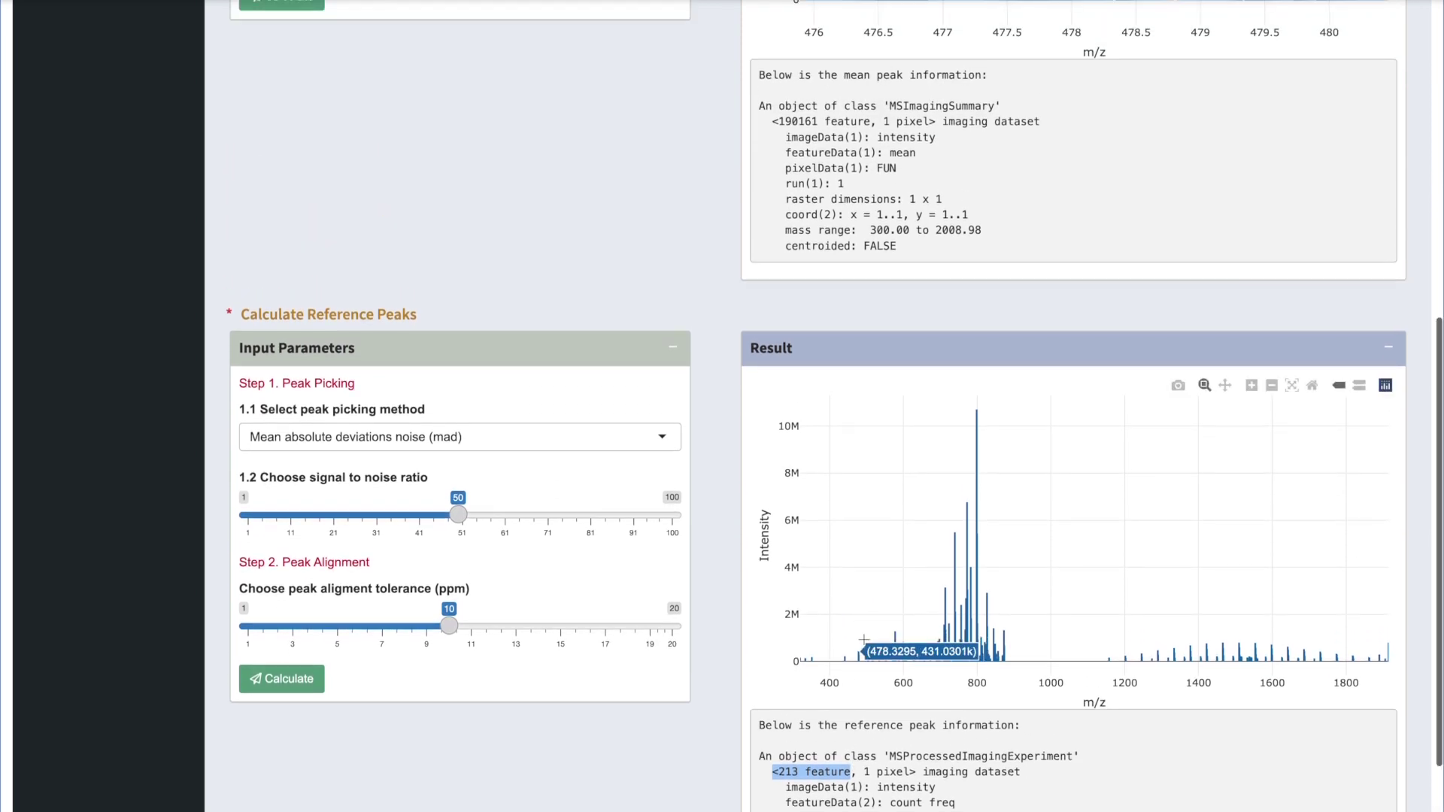
pyautogui.moveTo(855, 610); pyautogui.dragTo(863, 674)
pyautogui.scroll(-1, 1053, 527)
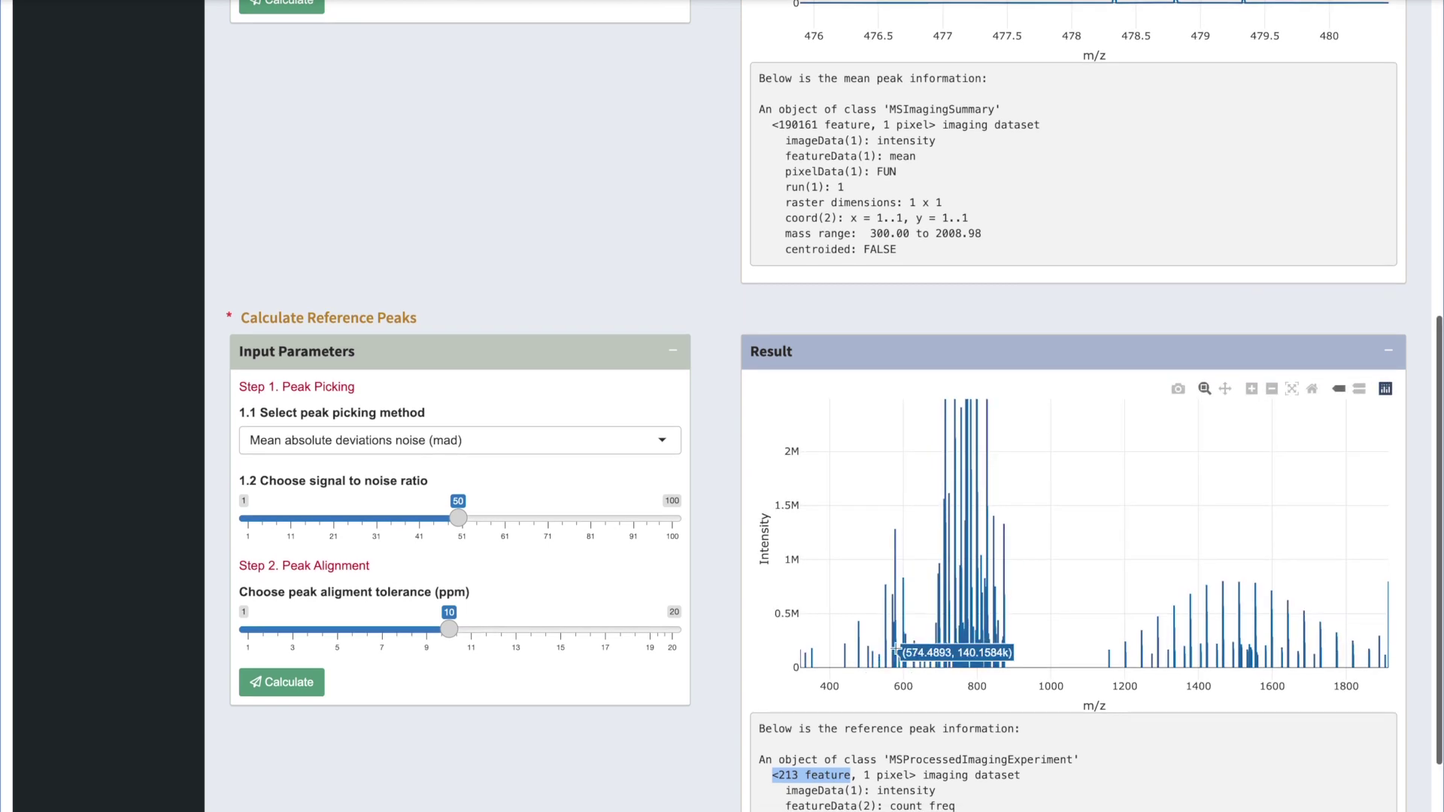
pyautogui.click(1313, 388)
pyautogui.moveTo(855, 610); pyautogui.dragTo(871, 668)
pyautogui.moveTo(905, 536); pyautogui.dragTo(977, 680)
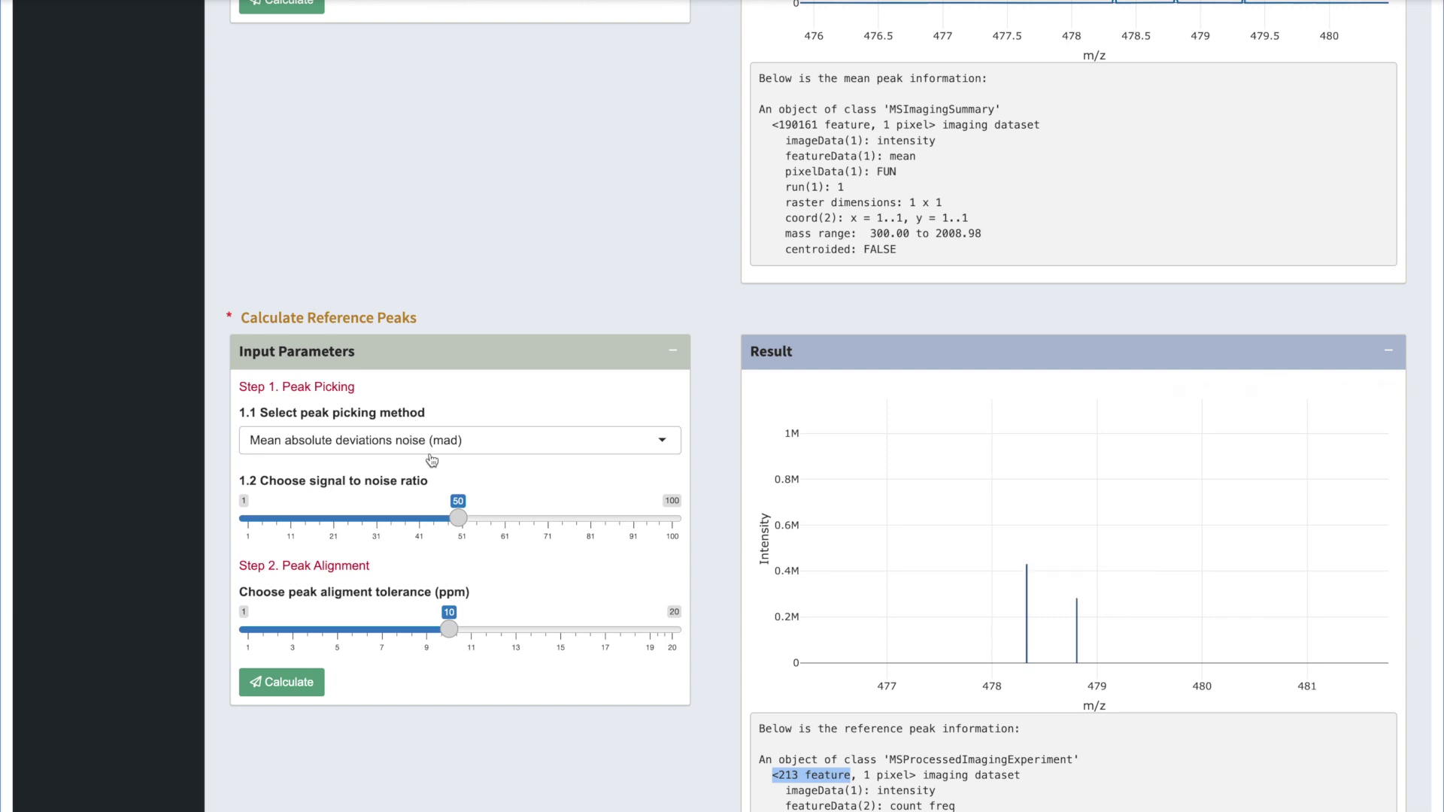
# Set the signal to noise ratio to 10 and recalculate the reference peaks.
pyautogui.moveTo(458, 518); pyautogui.dragTo(291, 522)
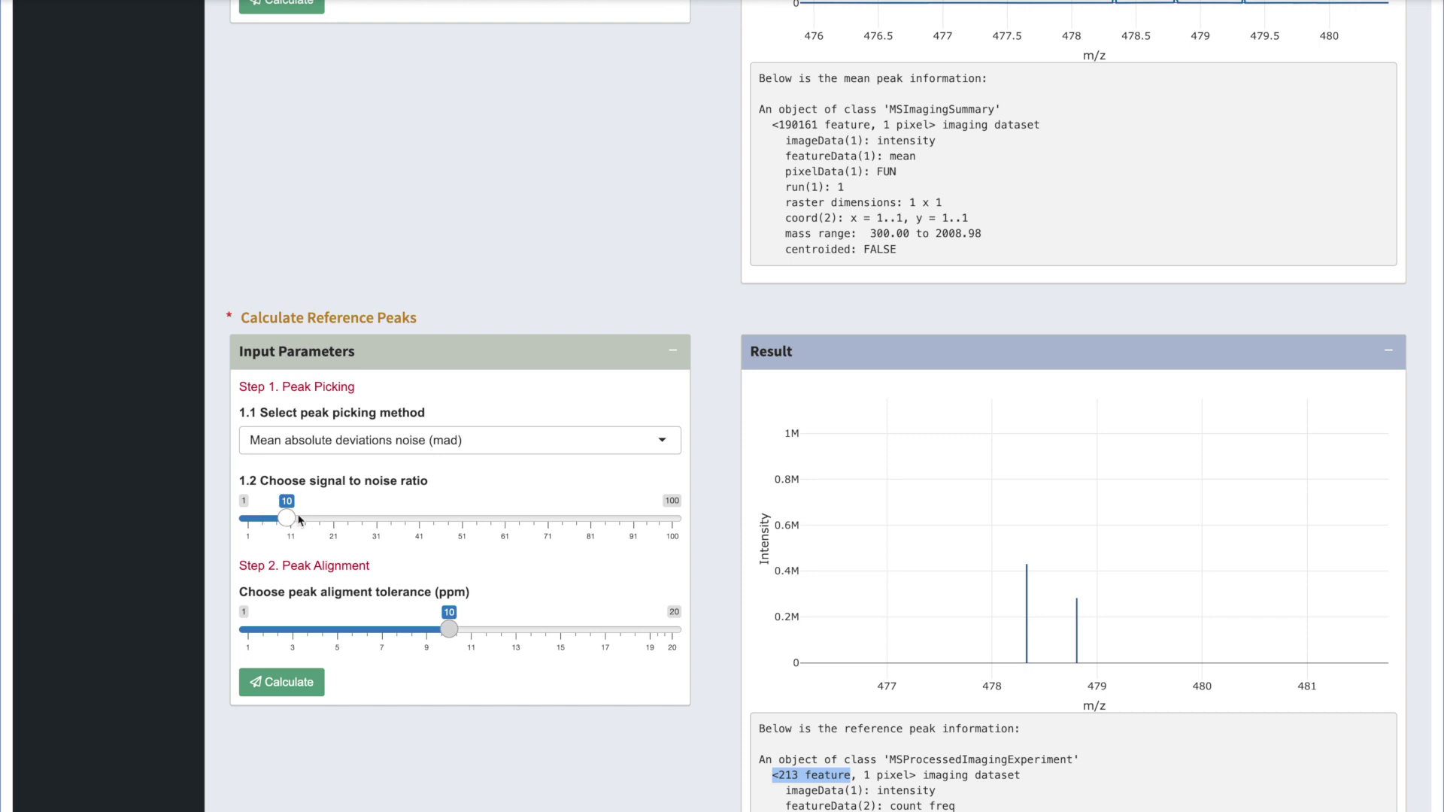
pyautogui.click(298, 685)
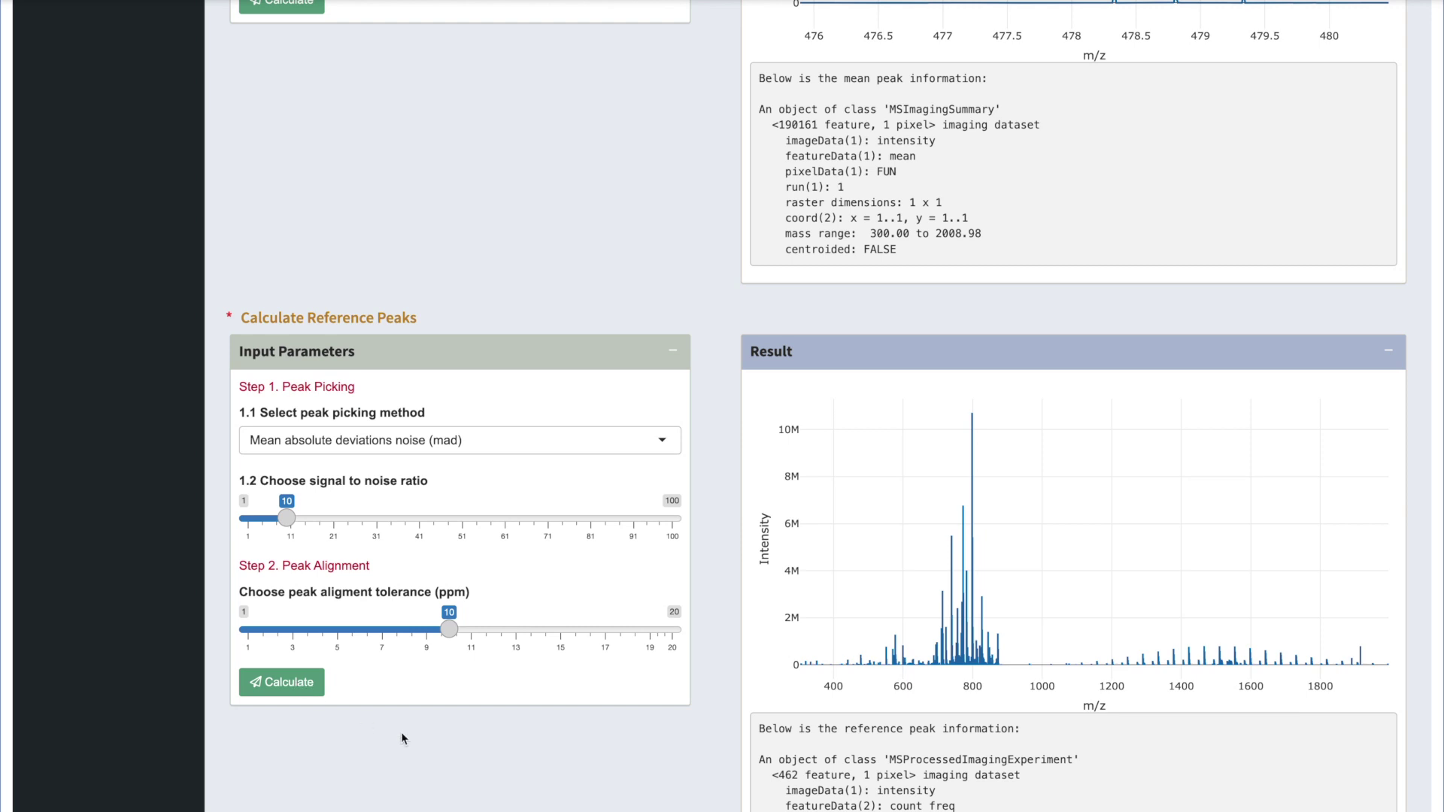
pyautogui.scroll(-2, 400, 732)
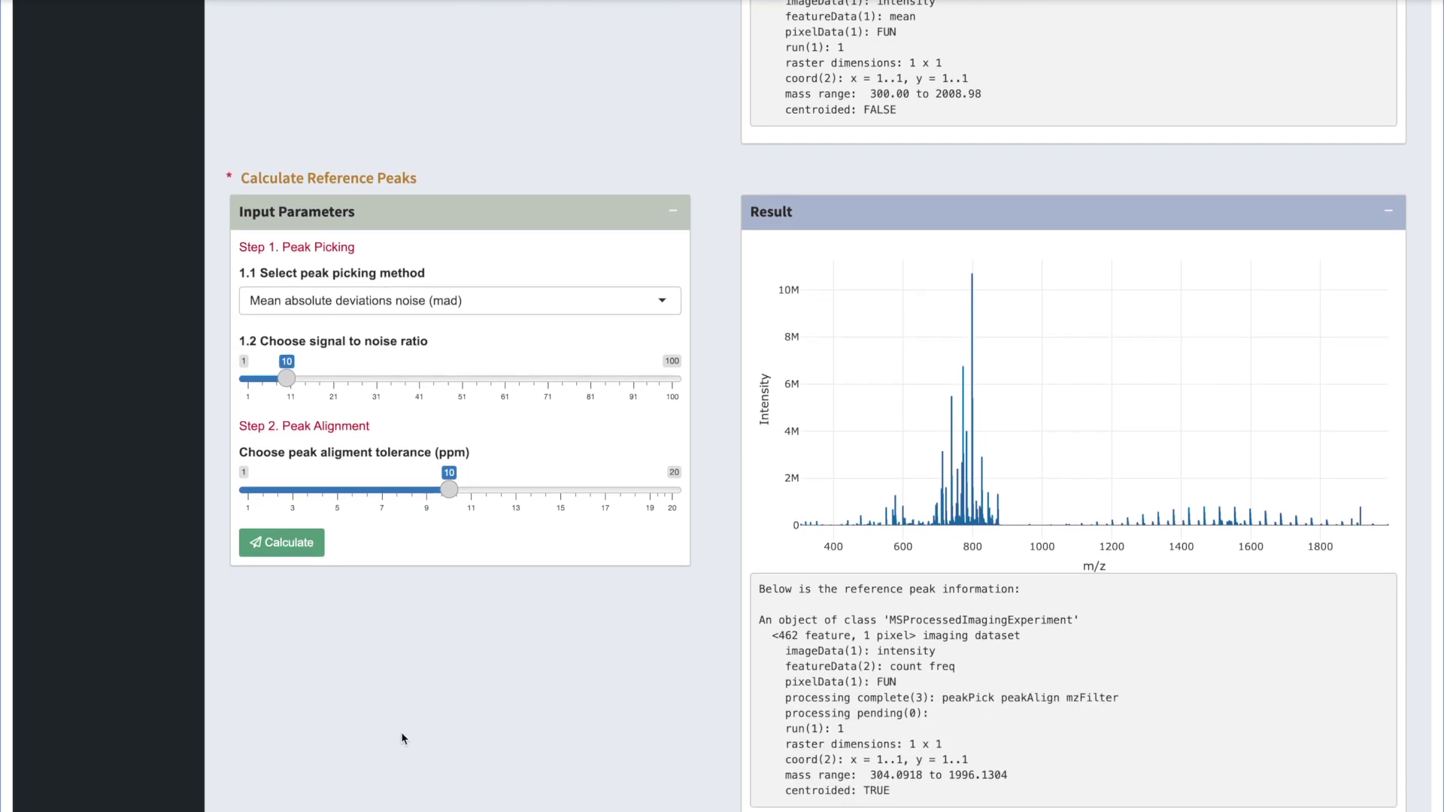
# Inspect the recalculated reference peaks between about m/z 476 and 480, and check the feature count in the reference peak information.
pyautogui.scroll(1, 748, 522)
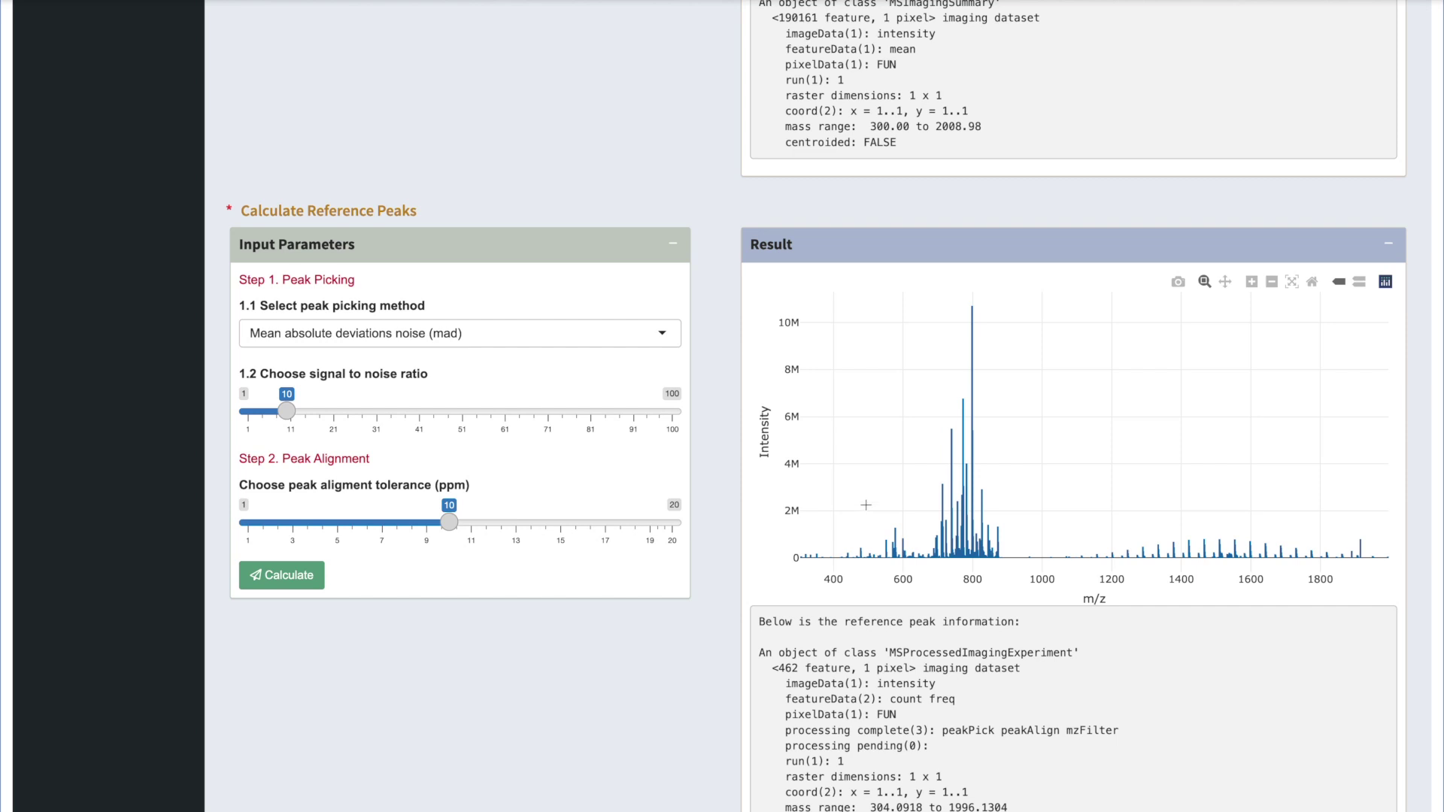
pyautogui.moveTo(850, 497); pyautogui.dragTo(872, 559)
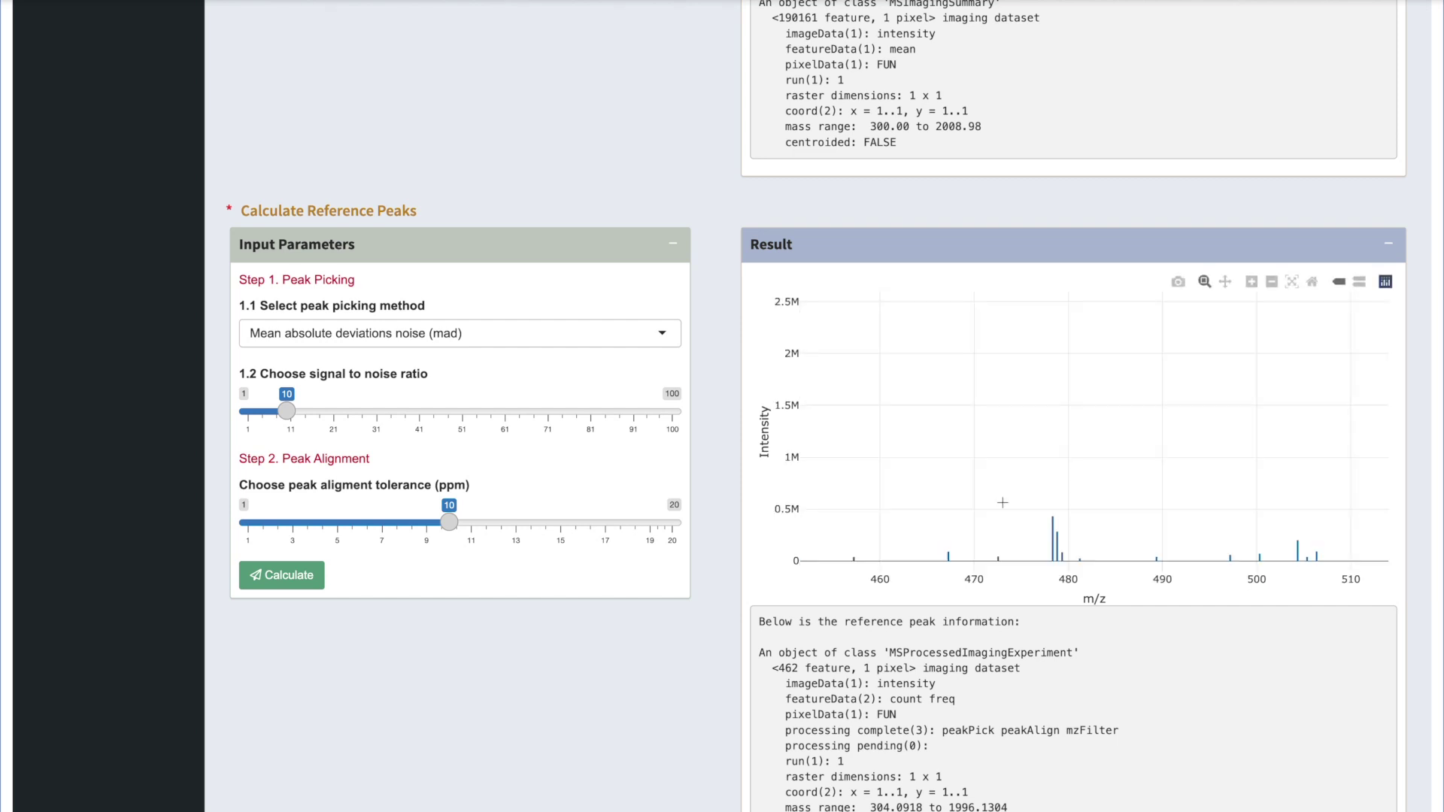
pyautogui.moveTo(1024, 458); pyautogui.dragTo(1073, 580)
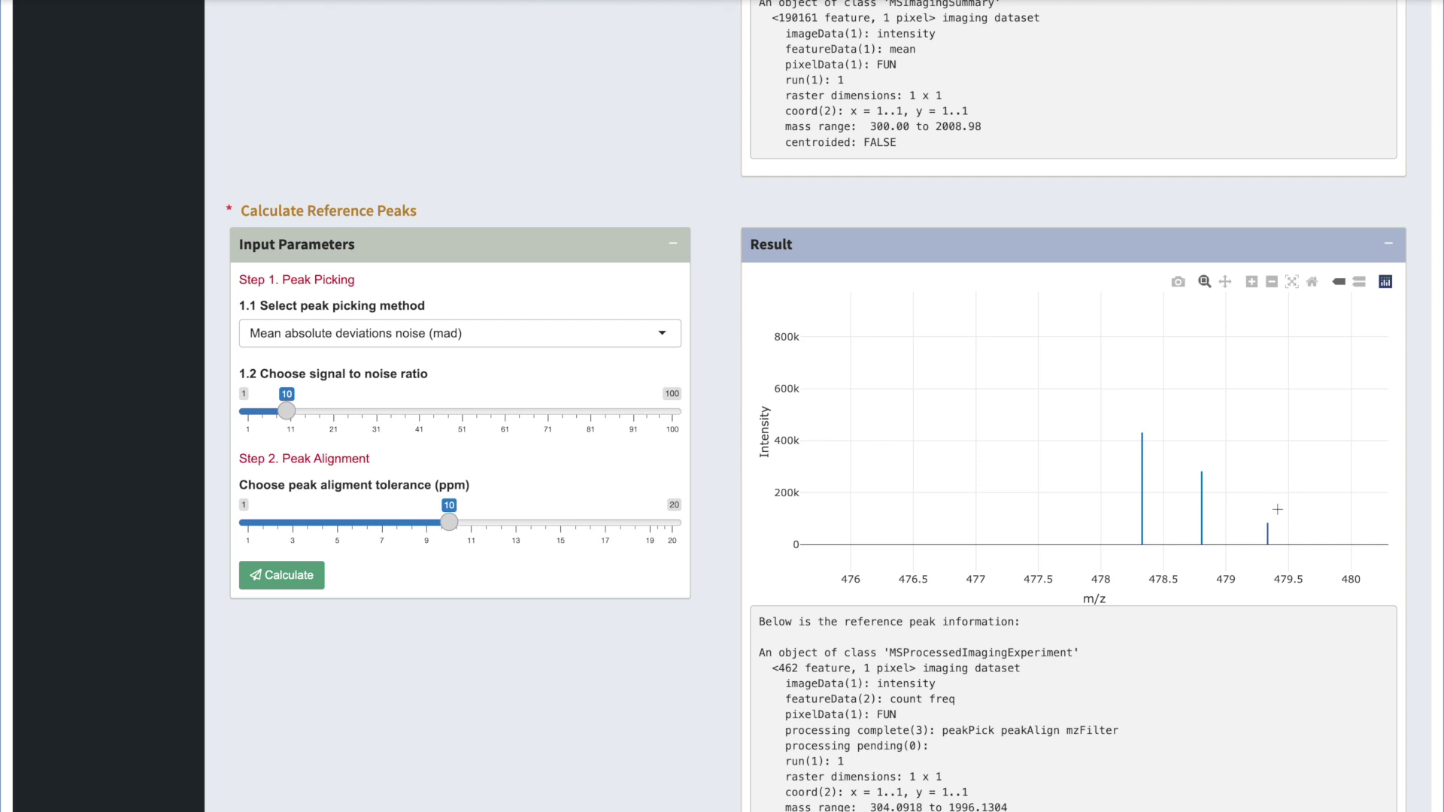
pyautogui.scroll(-2, 1277, 507)
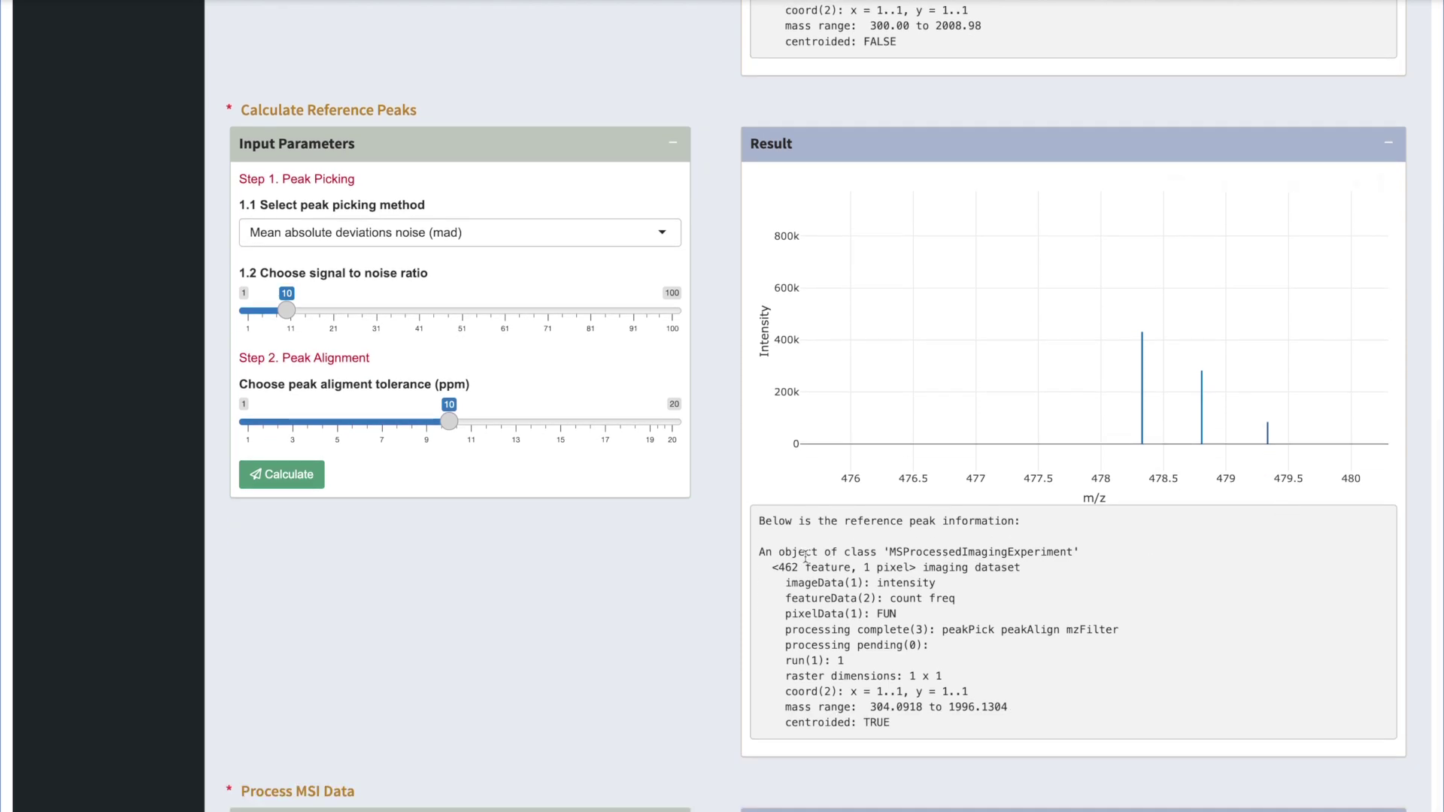
pyautogui.moveTo(778, 567); pyautogui.dragTo(850, 568)
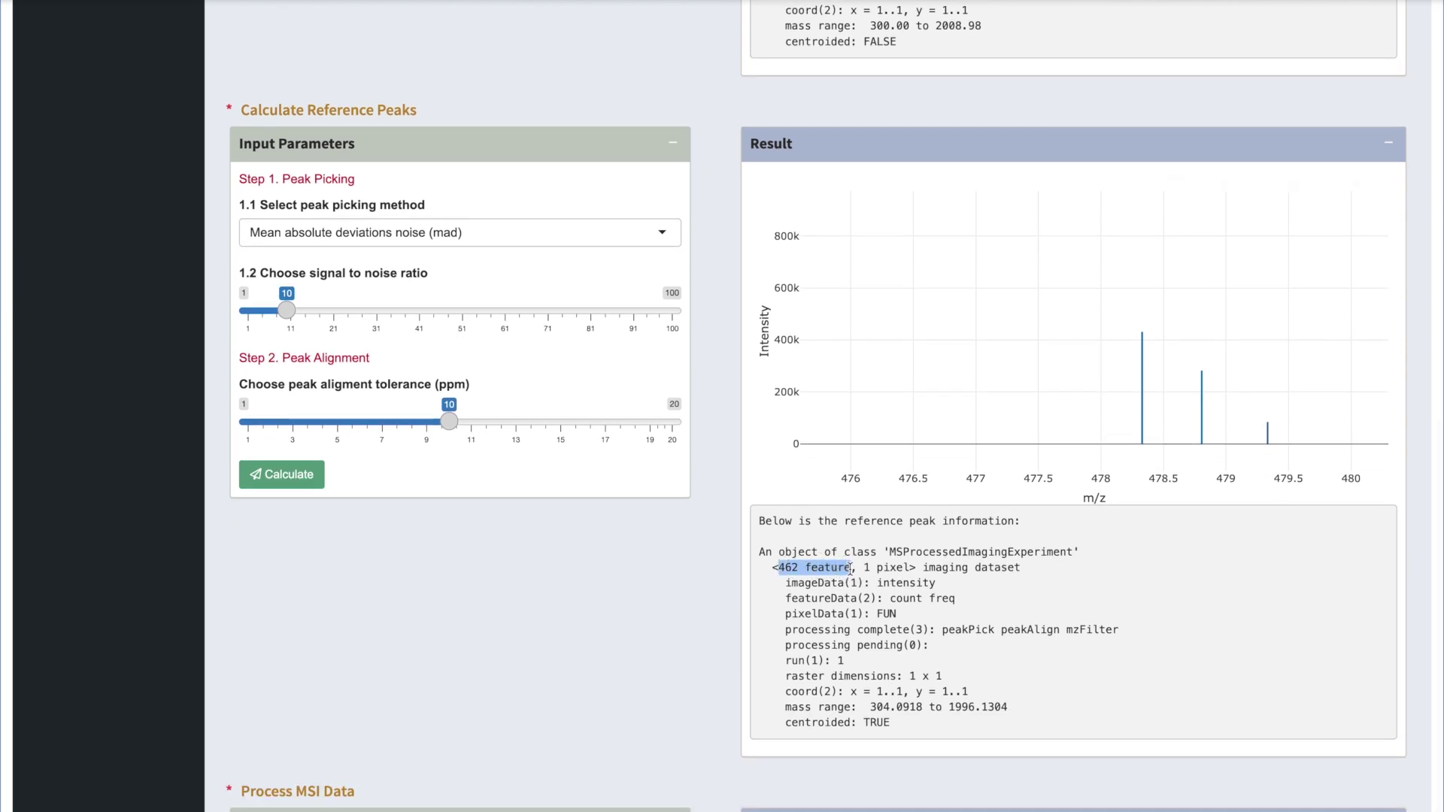
pyautogui.click(393, 361)
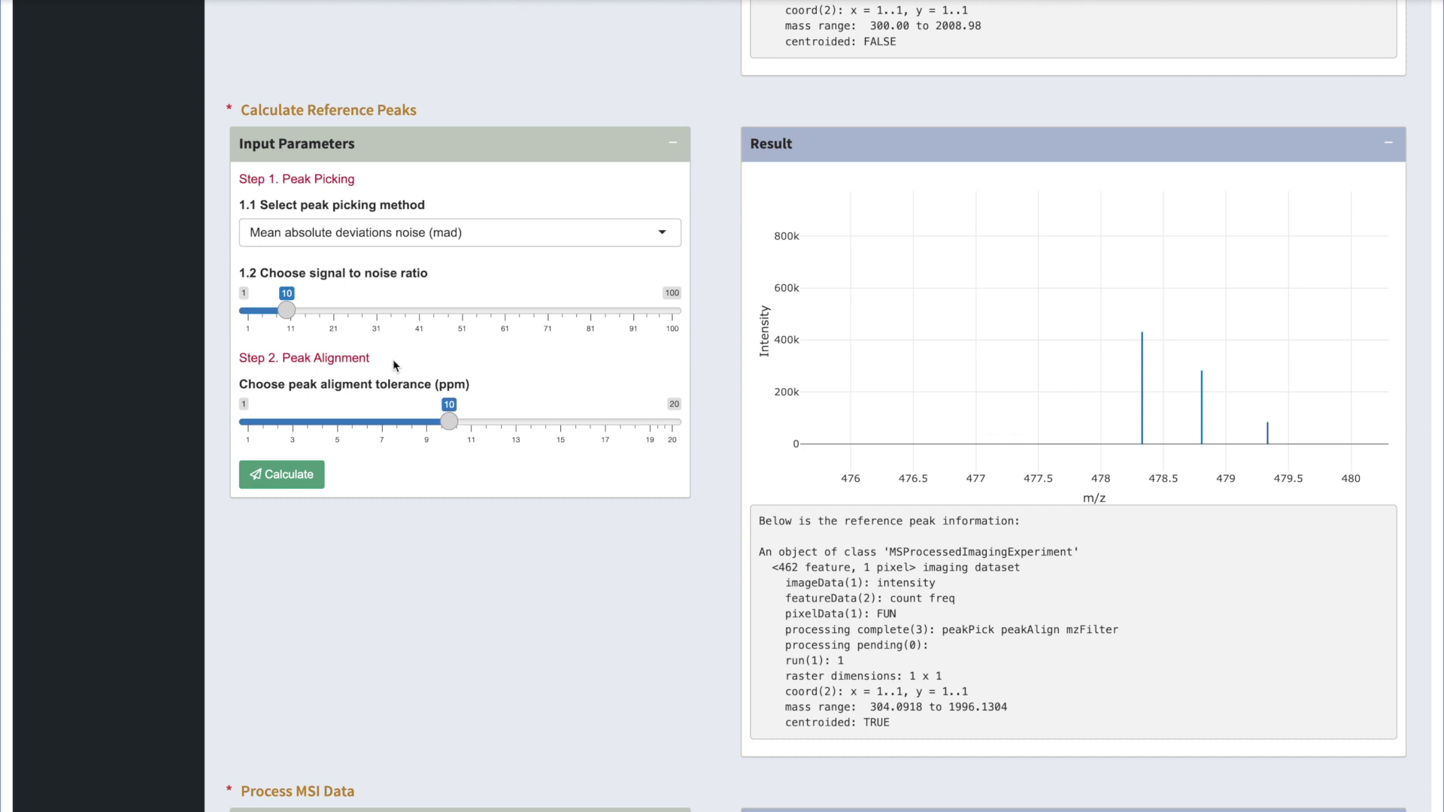
pyautogui.scroll(1, 392, 359)
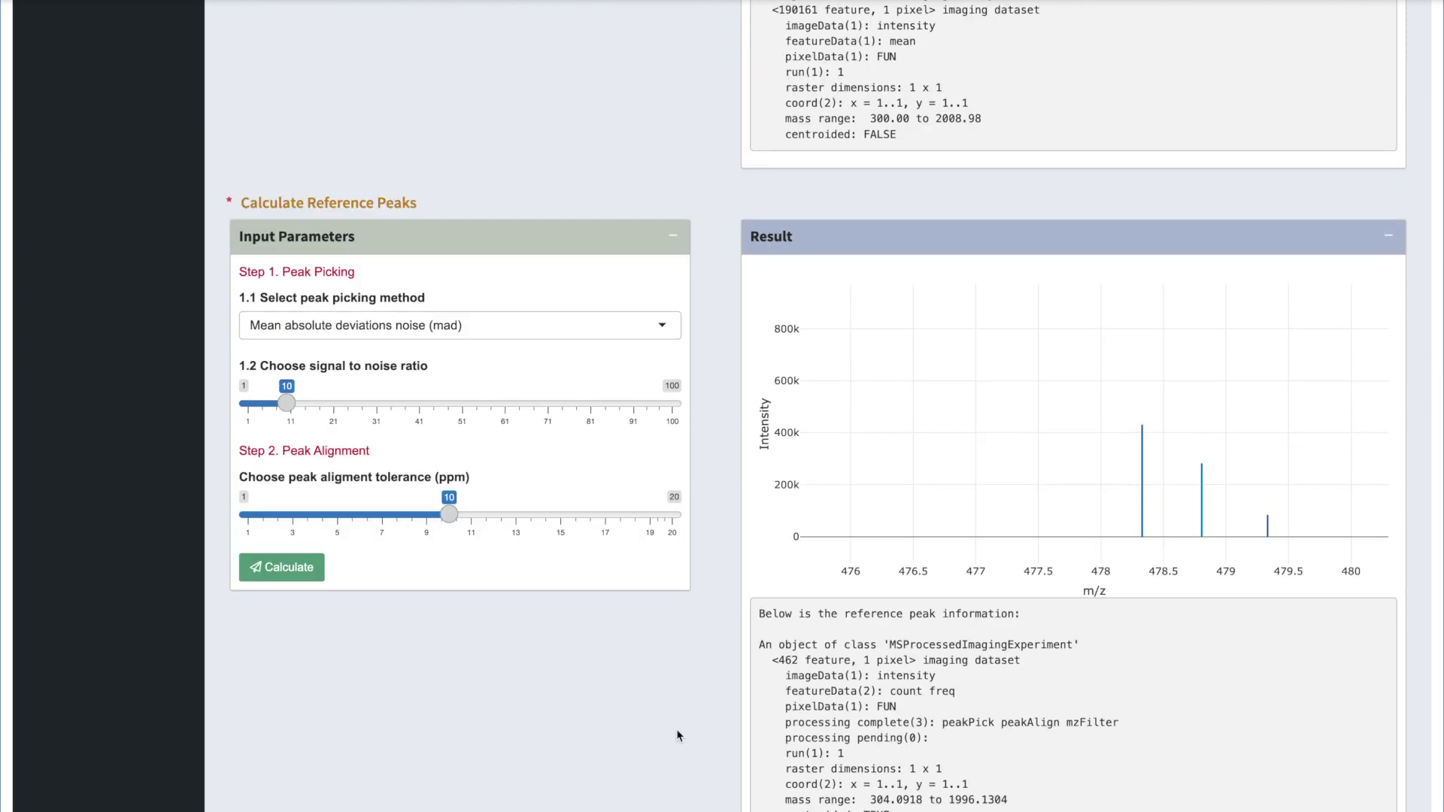
# Collapse both the input parameters and the result of the Calculate Reference Peaks section.
pyautogui.click(673, 238)
pyautogui.click(675, 241)
pyautogui.click(1390, 239)
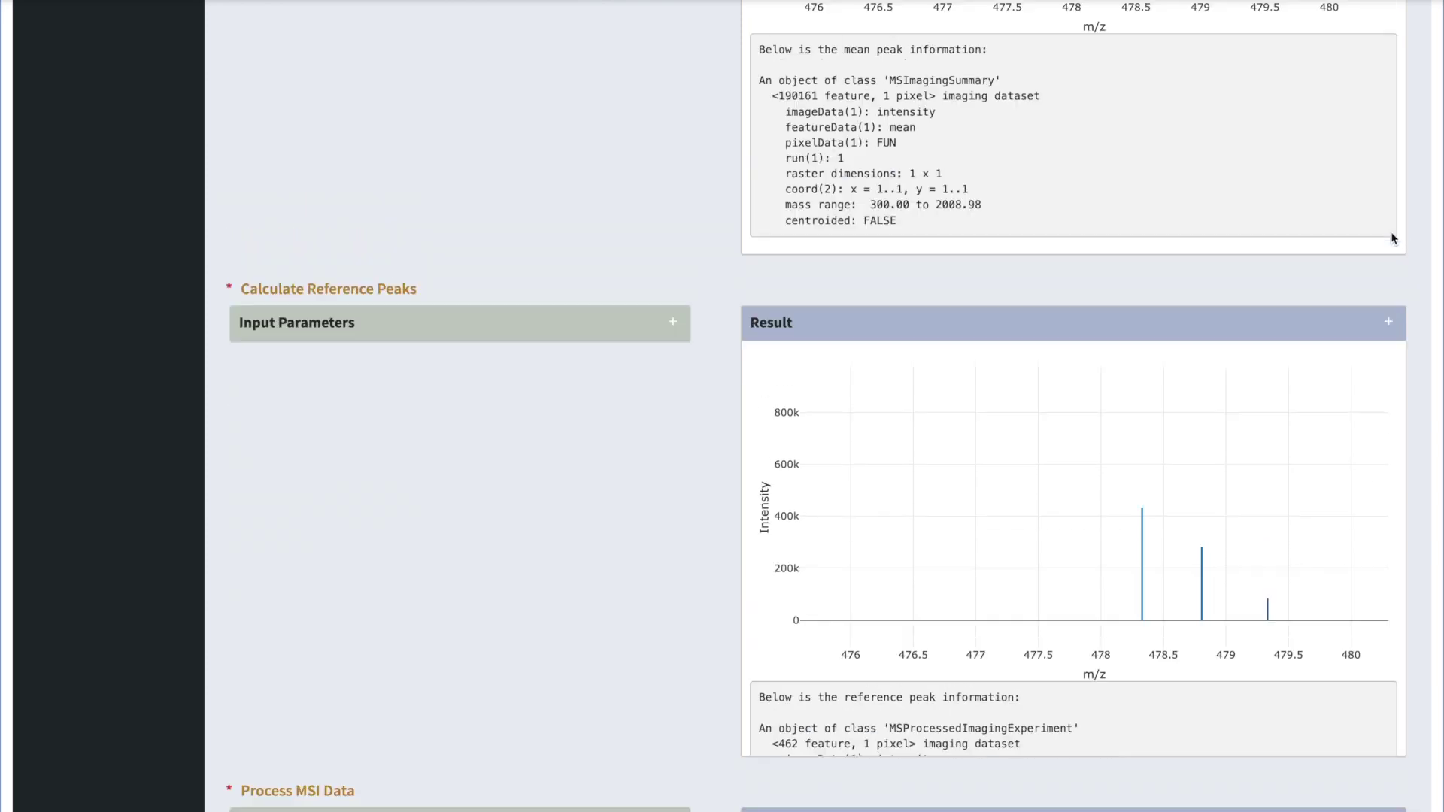
# In the Process MSI Data section, choose Total ion current normalization as the normalization method.
pyautogui.moveTo(241, 792); pyautogui.dragTo(354, 791)
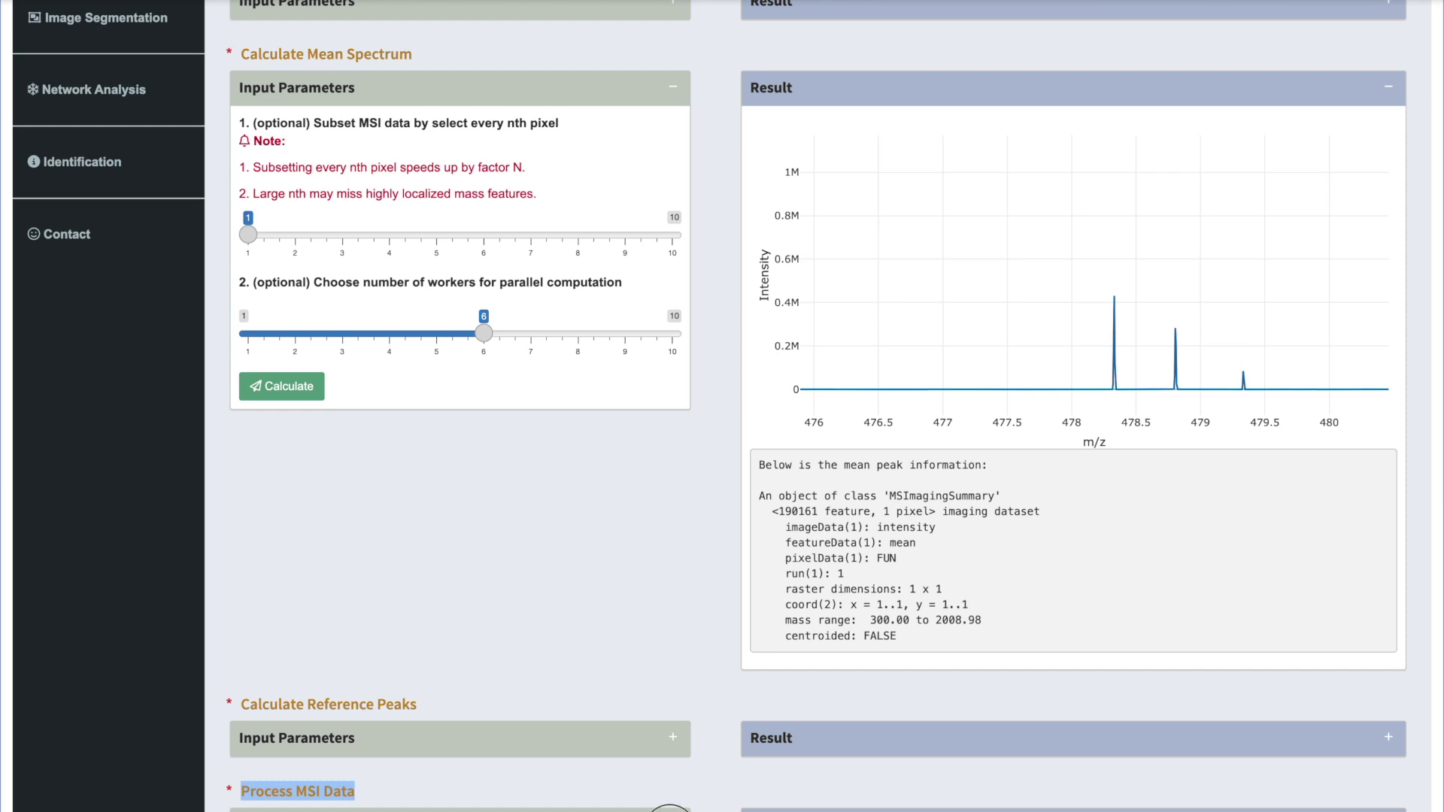
pyautogui.scroll(-6, 674, 773)
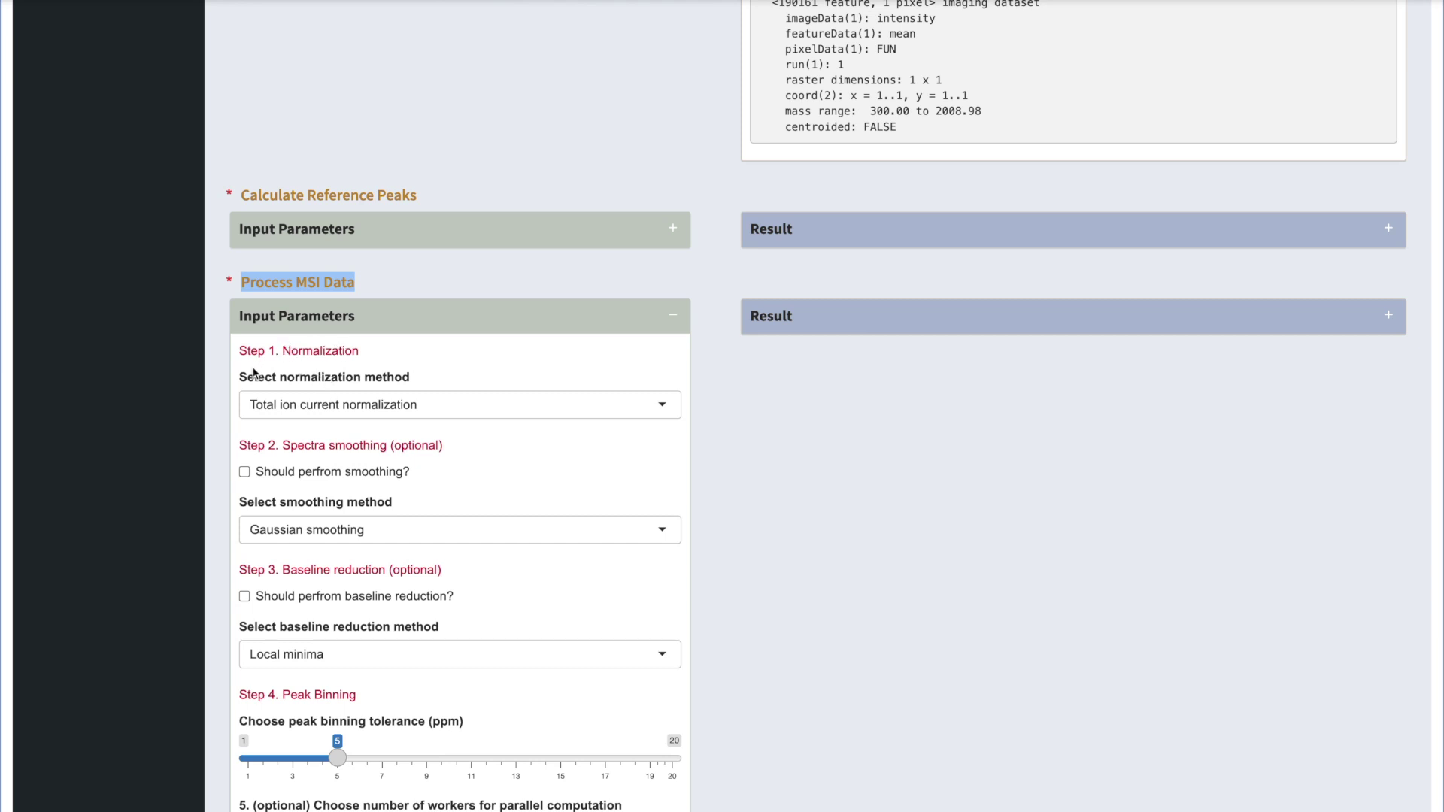
pyautogui.moveTo(240, 354); pyautogui.dragTo(364, 351)
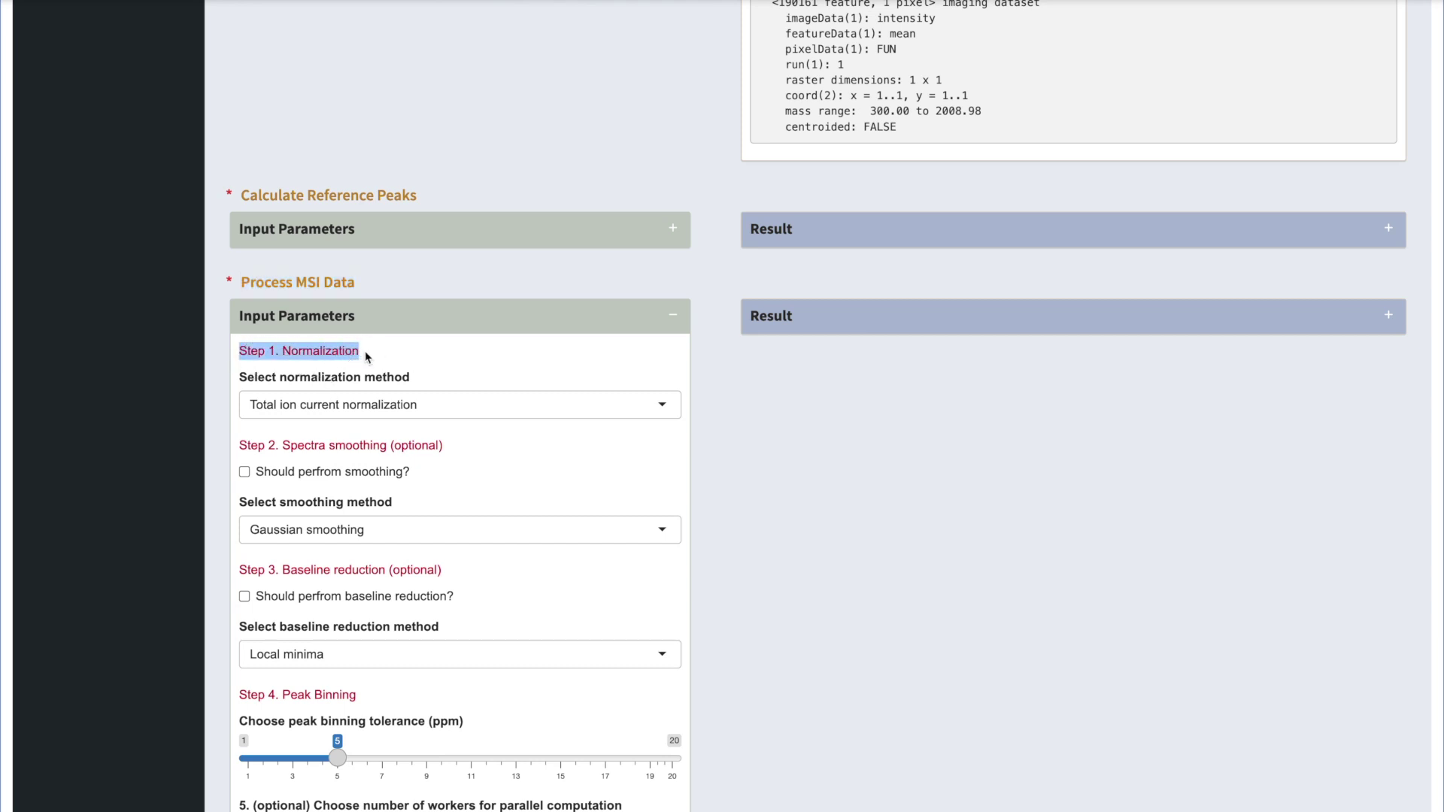
pyautogui.click(661, 407)
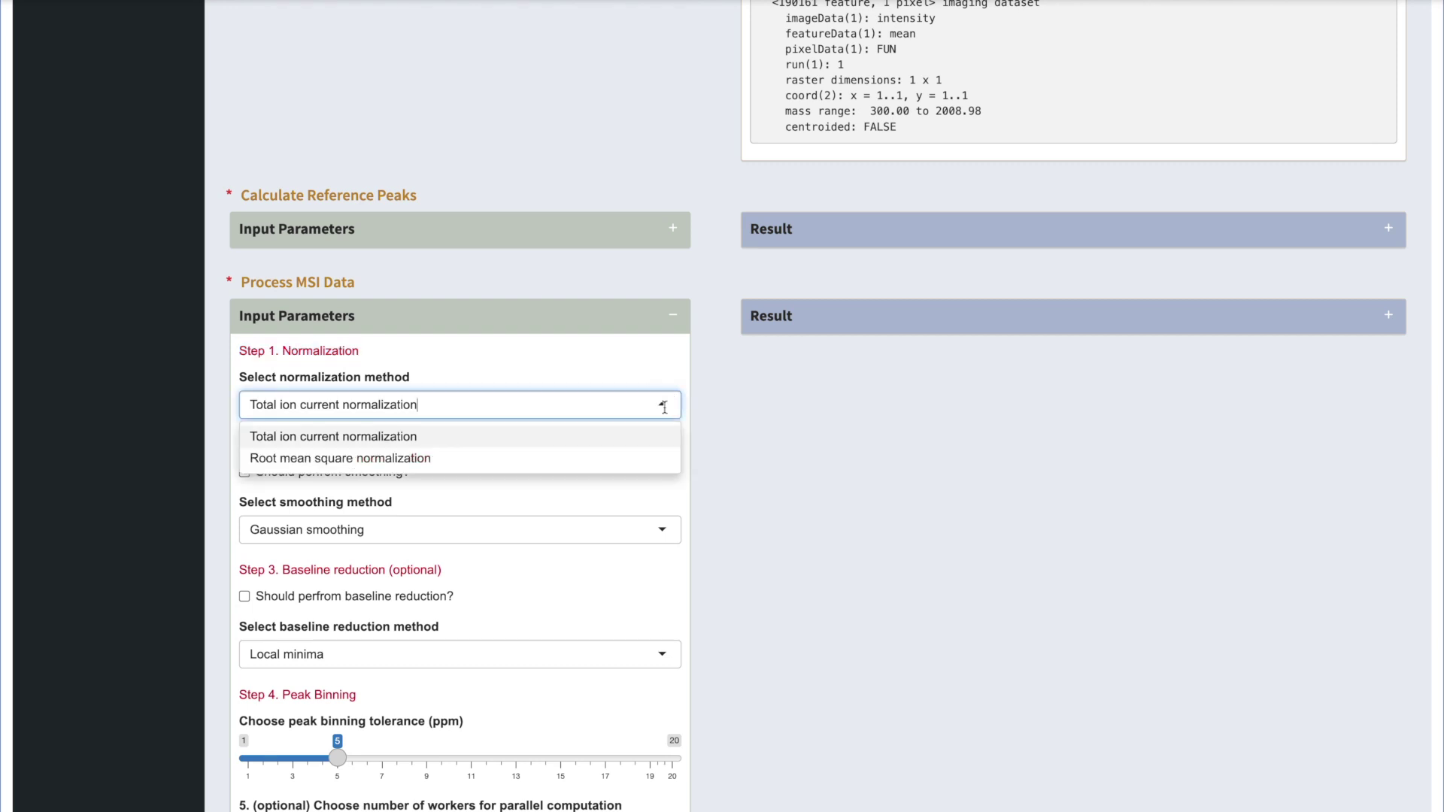
pyautogui.click(514, 441)
pyautogui.scroll(-1, 514, 443)
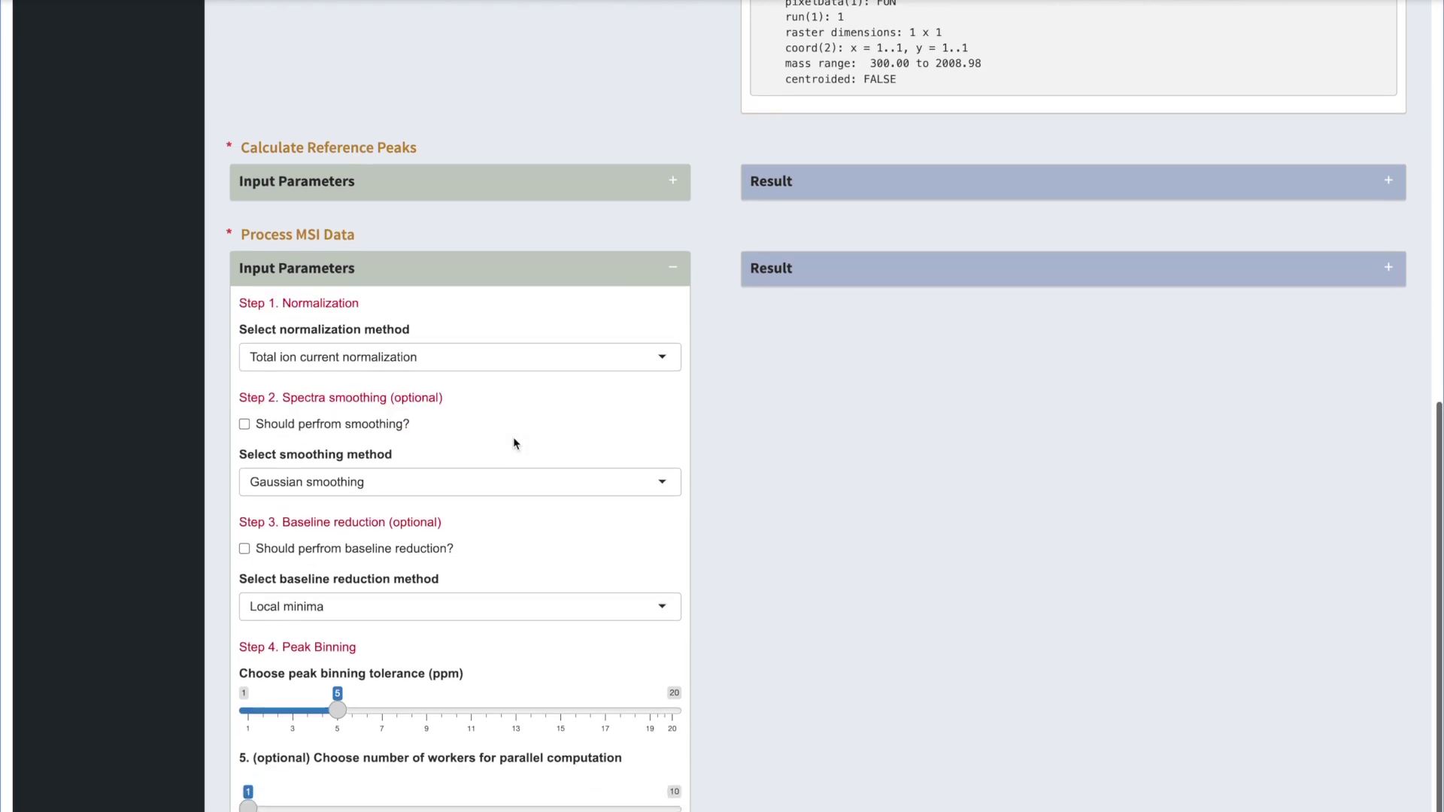
# Try enabling spectra smoothing, review the available smoothing methods with Gaussian smoothing selected, and turn smoothing back off.
pyautogui.moveTo(240, 390); pyautogui.dragTo(447, 389)
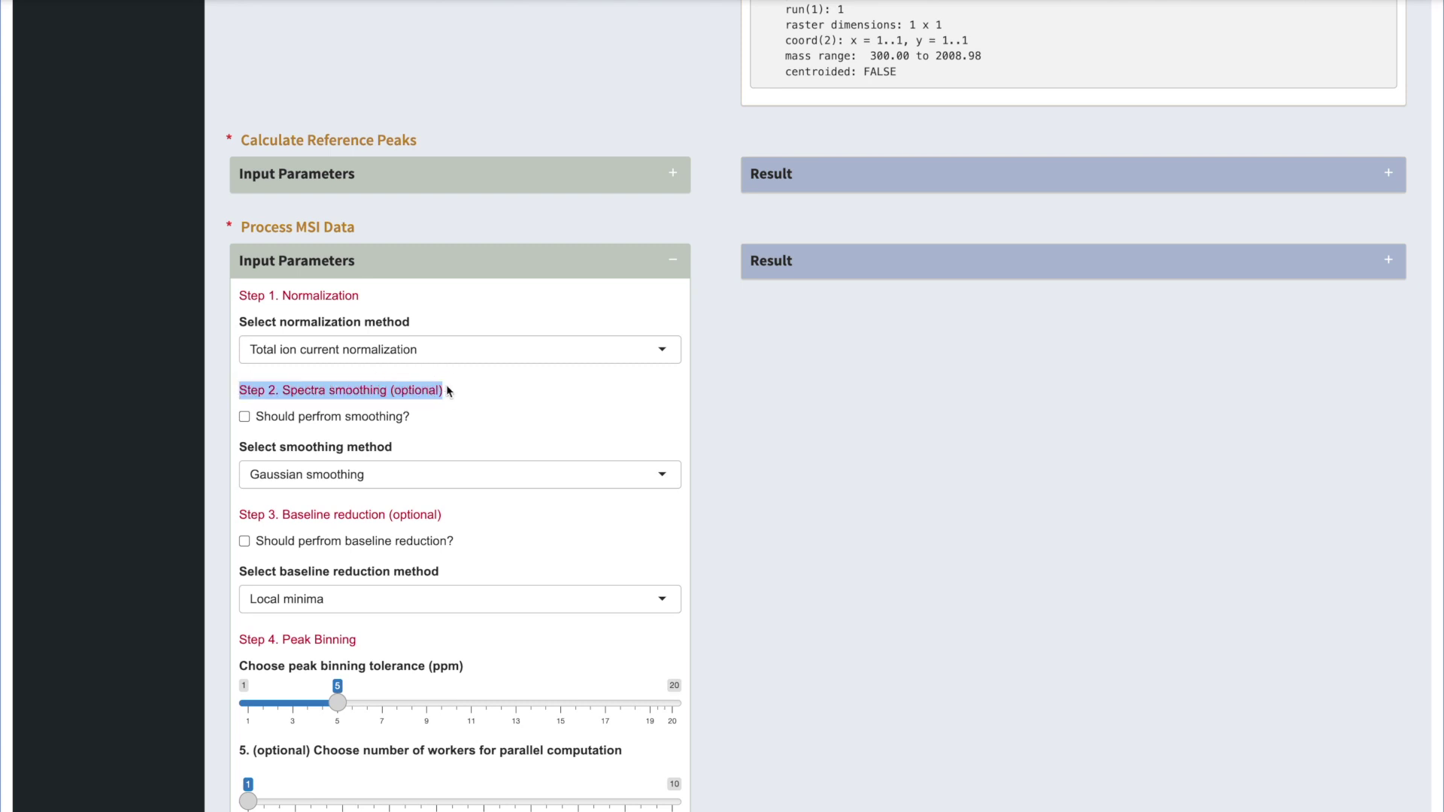
pyautogui.click(245, 418)
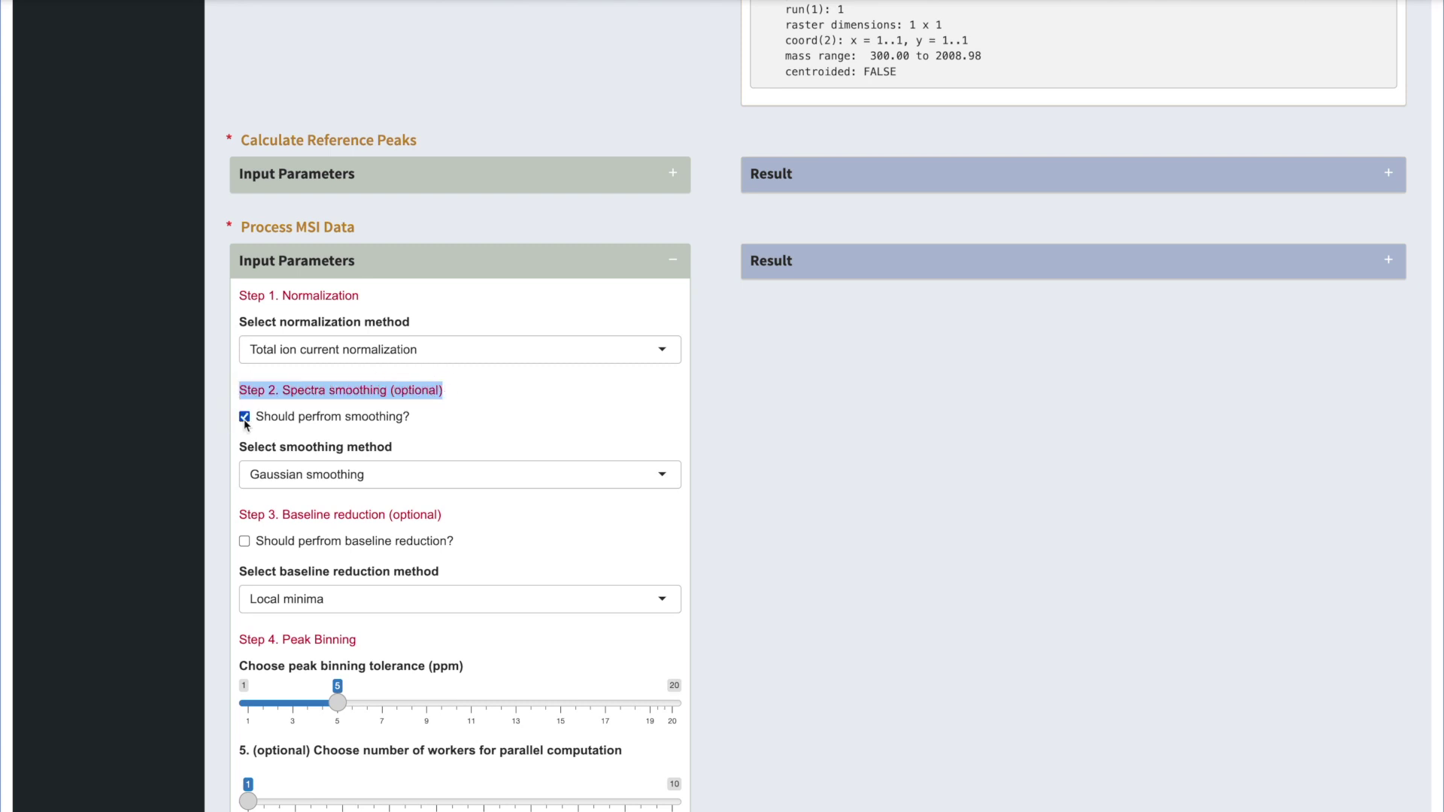
pyautogui.click(370, 475)
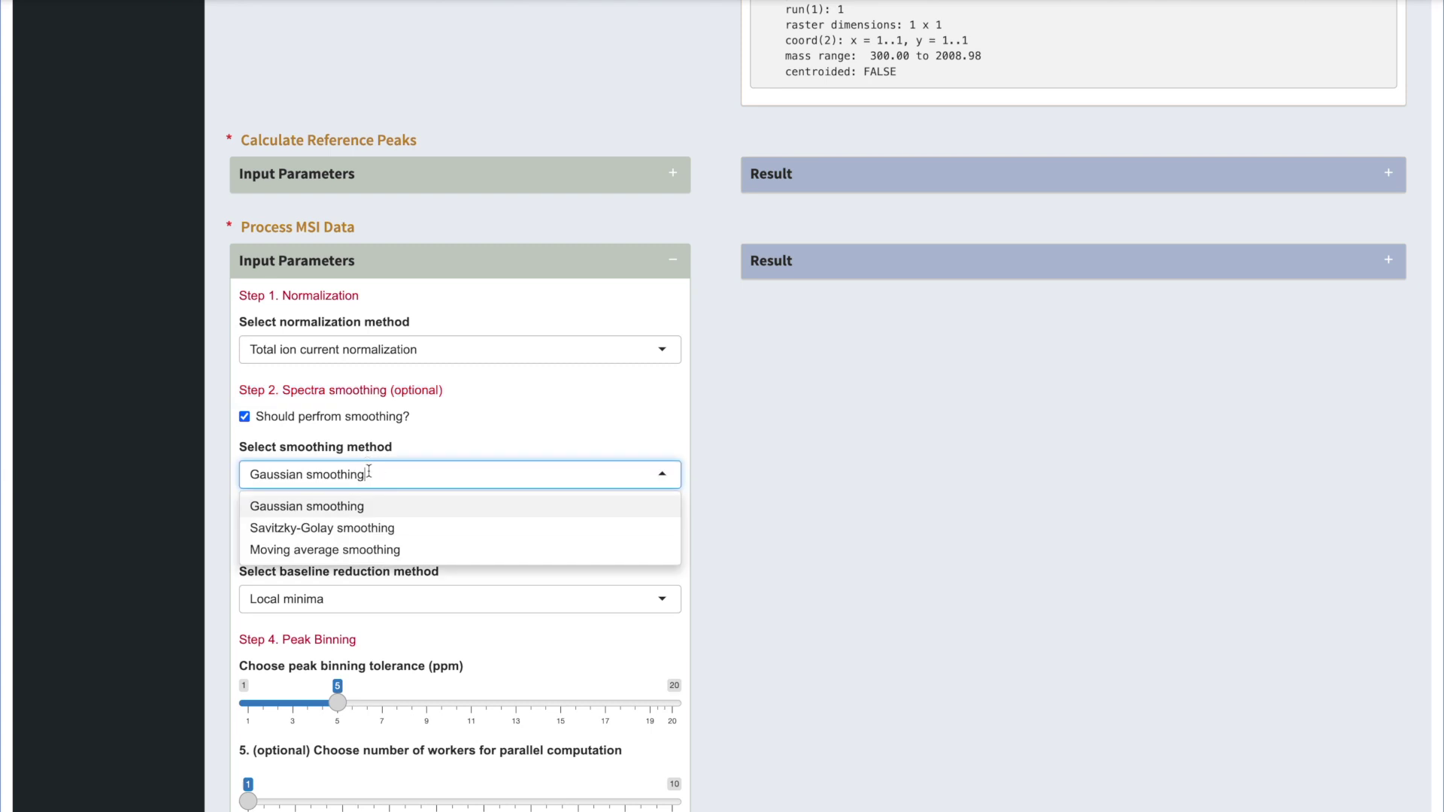
pyautogui.click(354, 506)
pyautogui.click(244, 417)
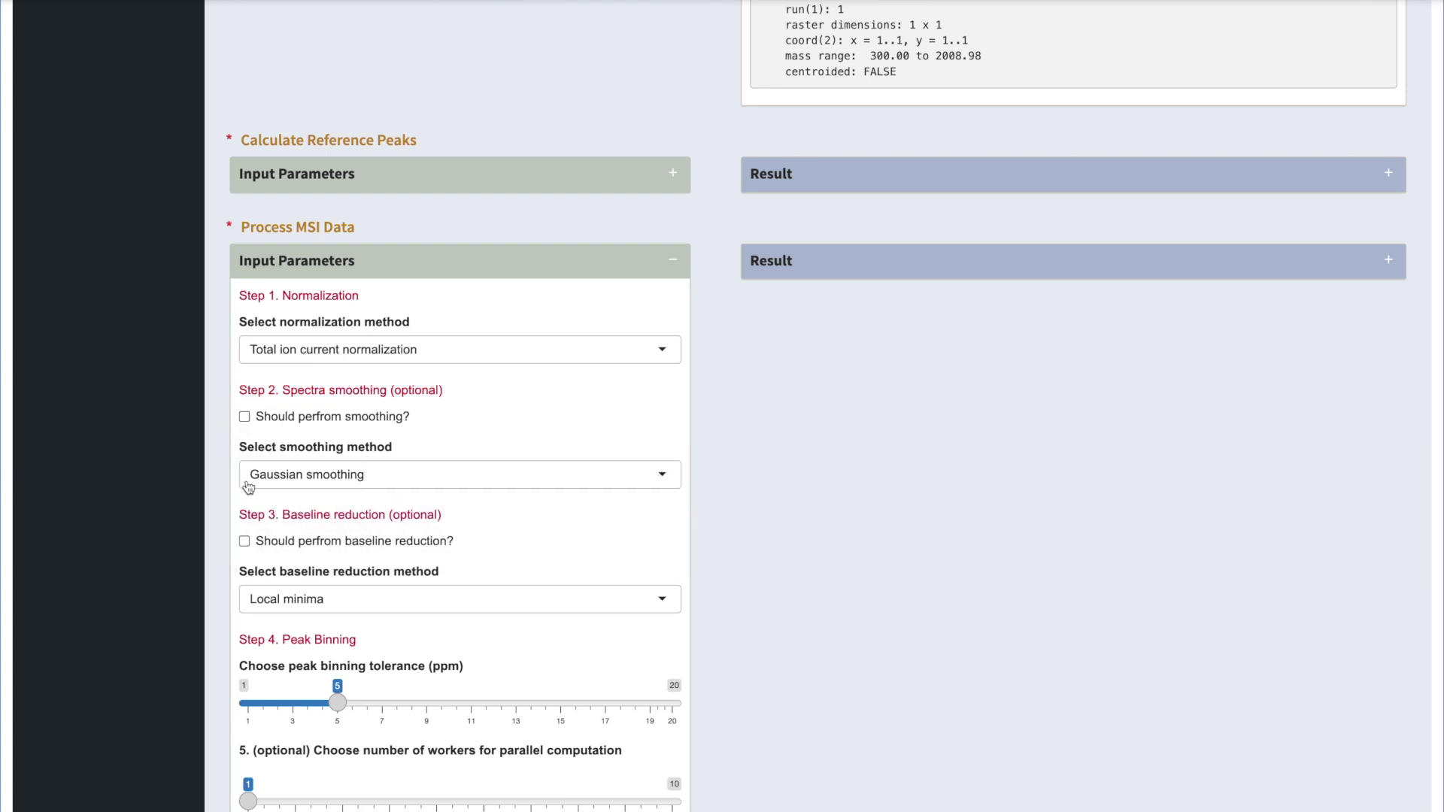
# Try enabling baseline reduction, review the available baseline reduction methods, and turn baseline reduction back off.
pyautogui.moveTo(239, 516); pyautogui.dragTo(445, 527)
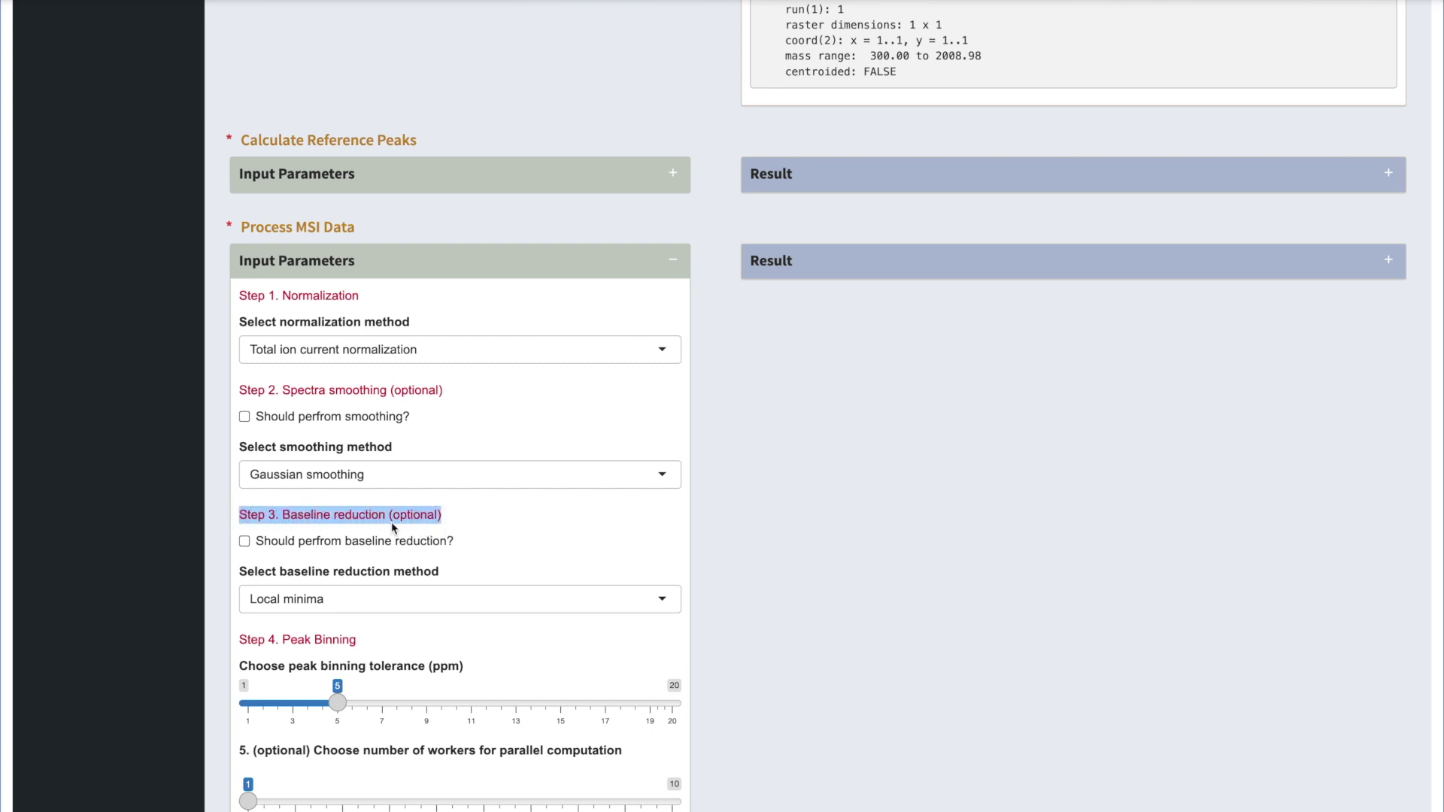
pyautogui.click(245, 542)
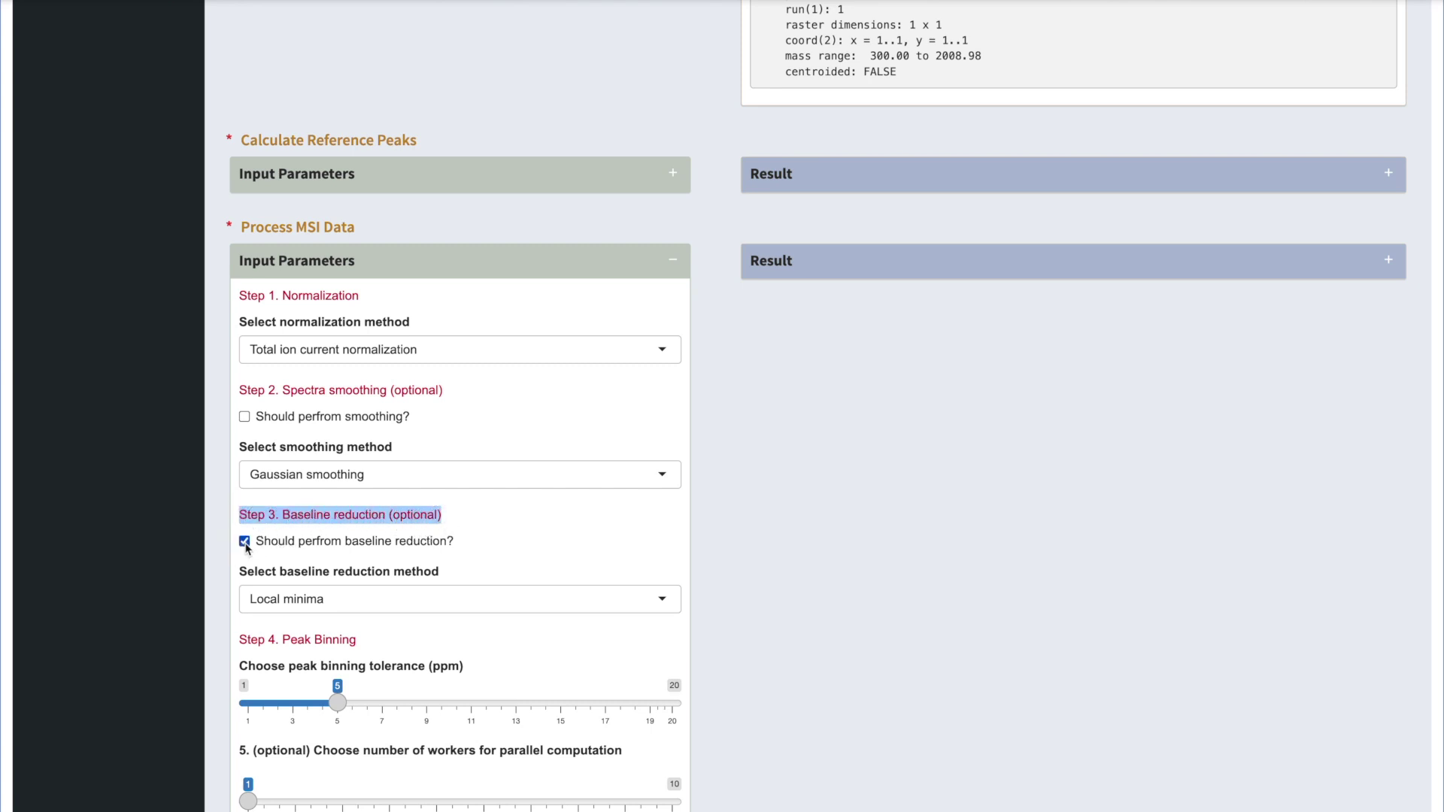
pyautogui.click(325, 600)
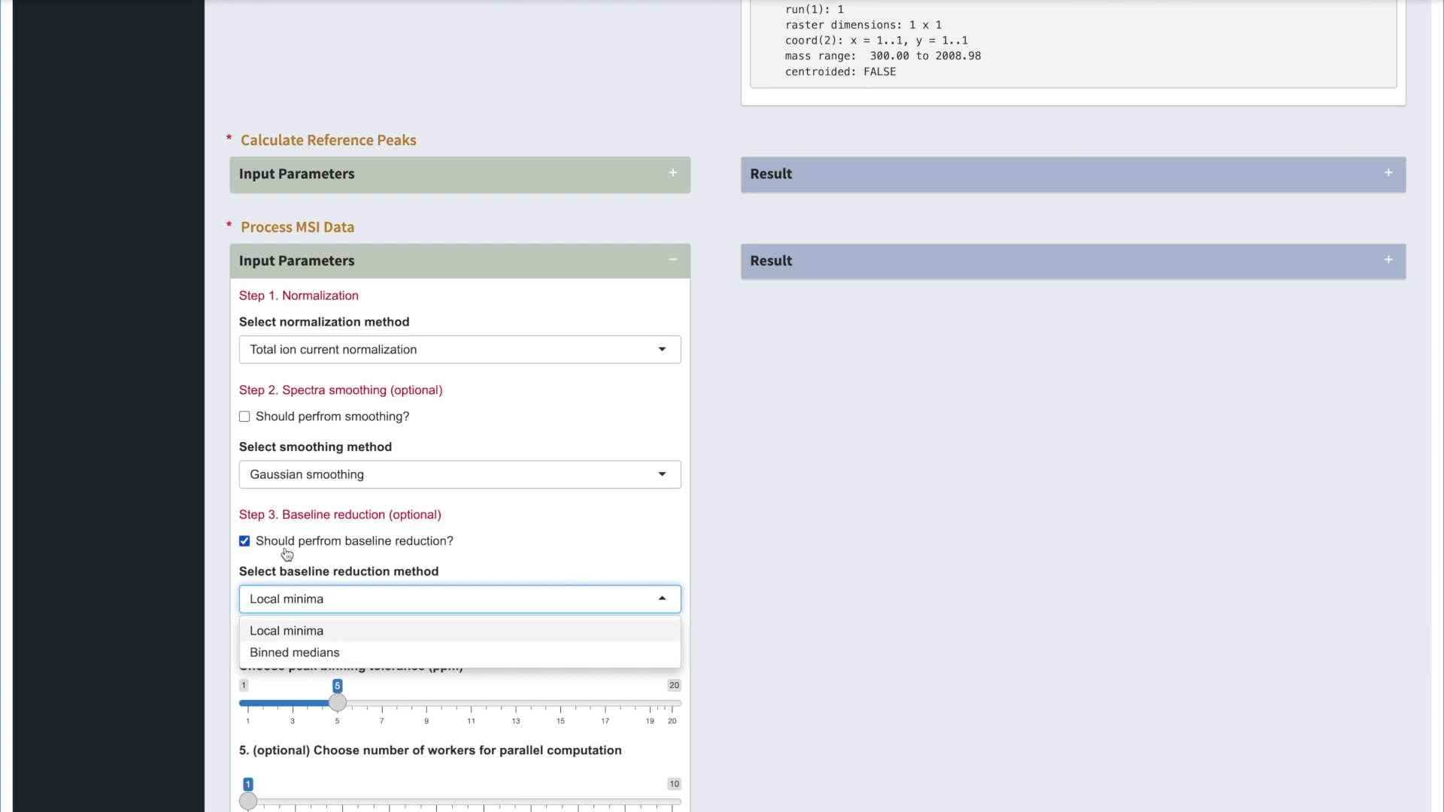
pyautogui.click(244, 541)
# Process the MSI data with a peak binning tolerance of 5 ppm and 1 worker for parallel computation.
pyautogui.scroll(-1, 311, 551)
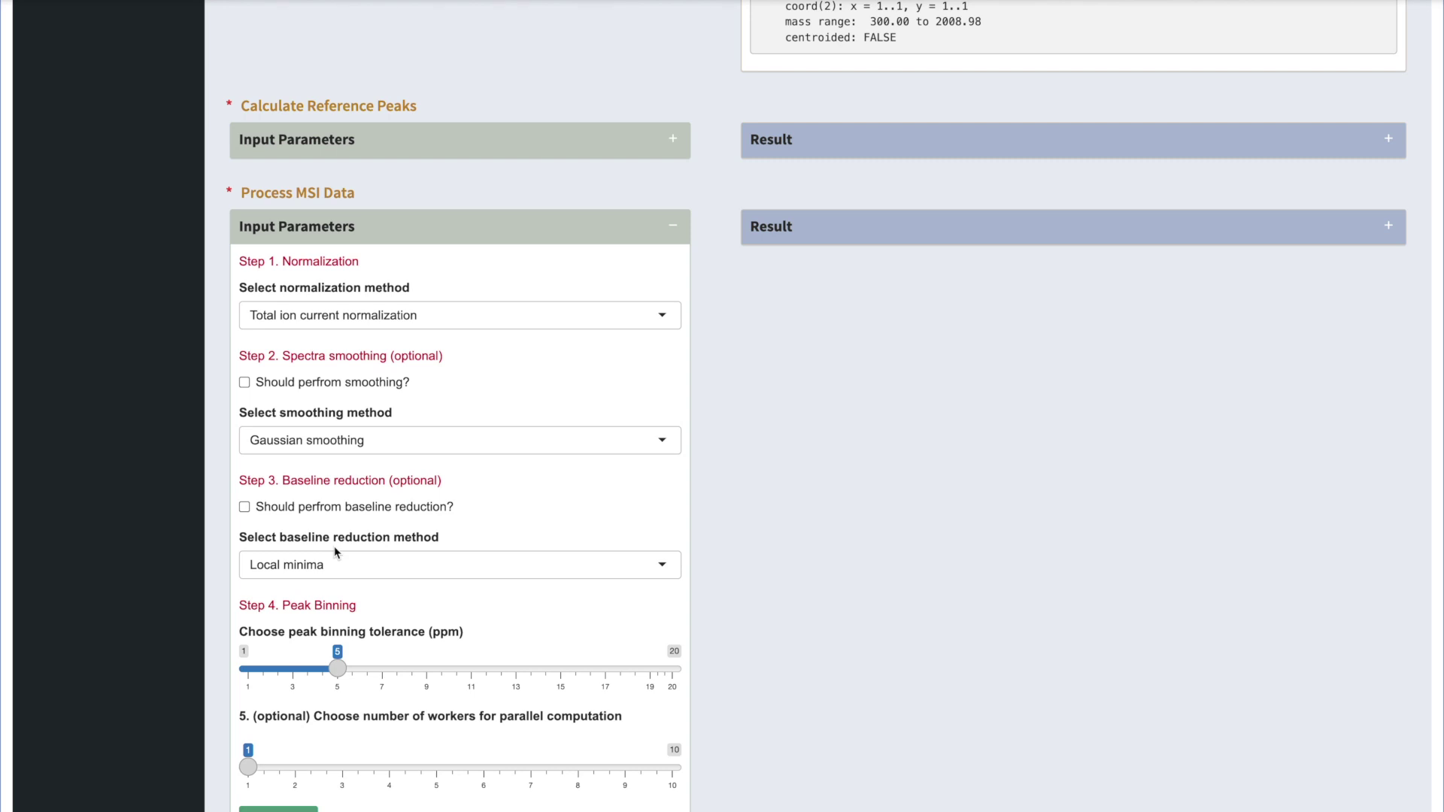
pyautogui.moveTo(315, 716); pyautogui.dragTo(629, 722)
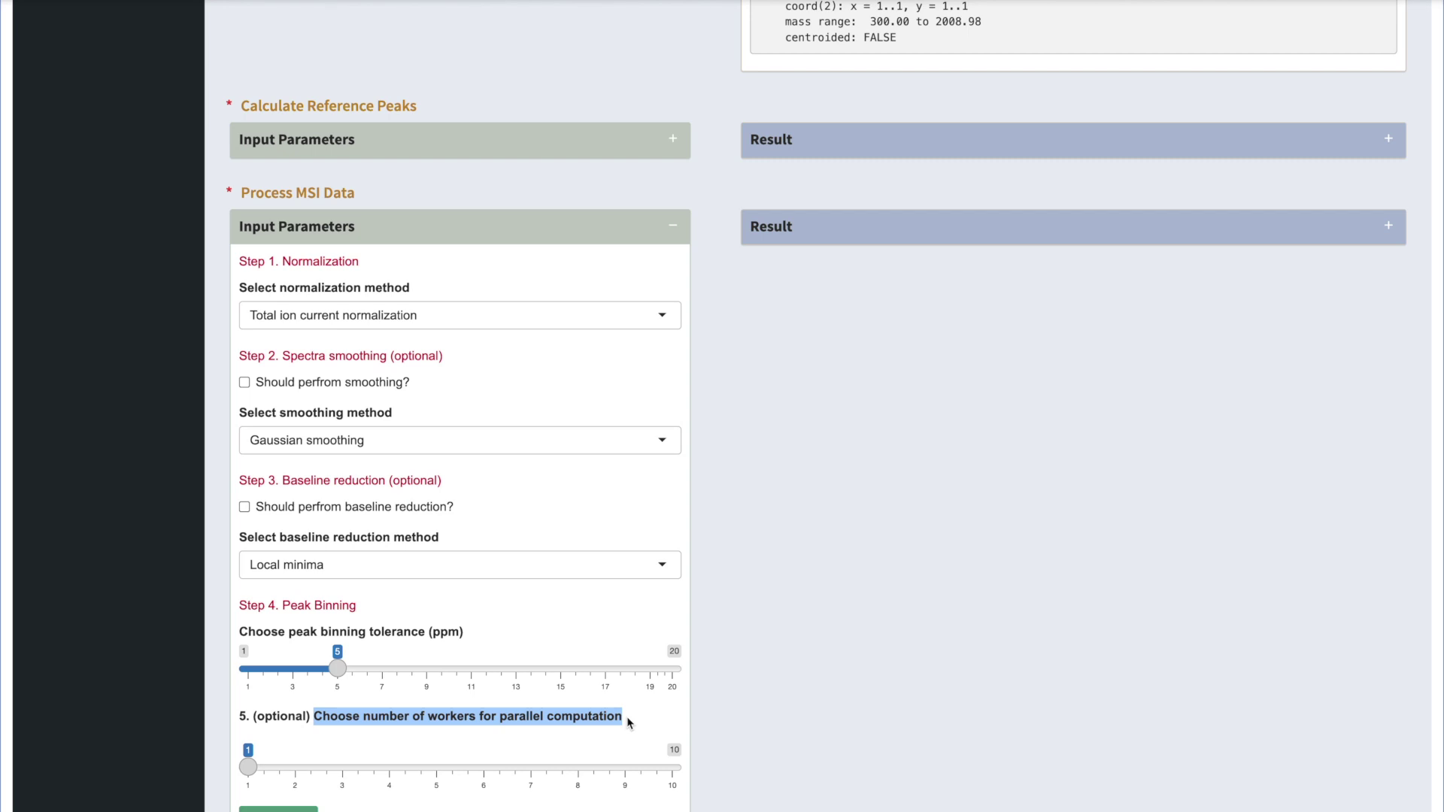
pyautogui.click(530, 803)
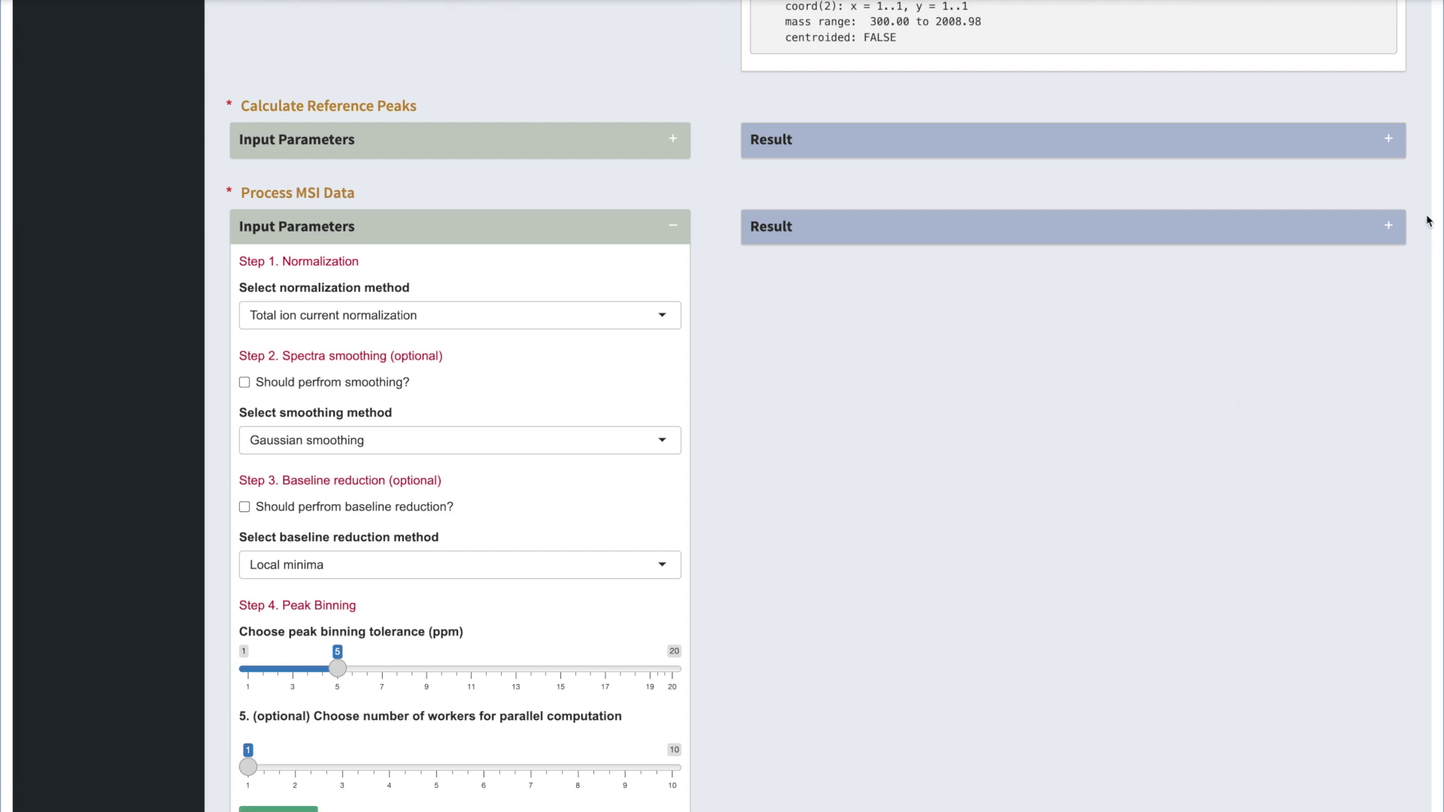
# Expand the Process MSI Data result and save the processed data as processedMSIData.rds in the Downloads folder.
pyautogui.click(1390, 227)
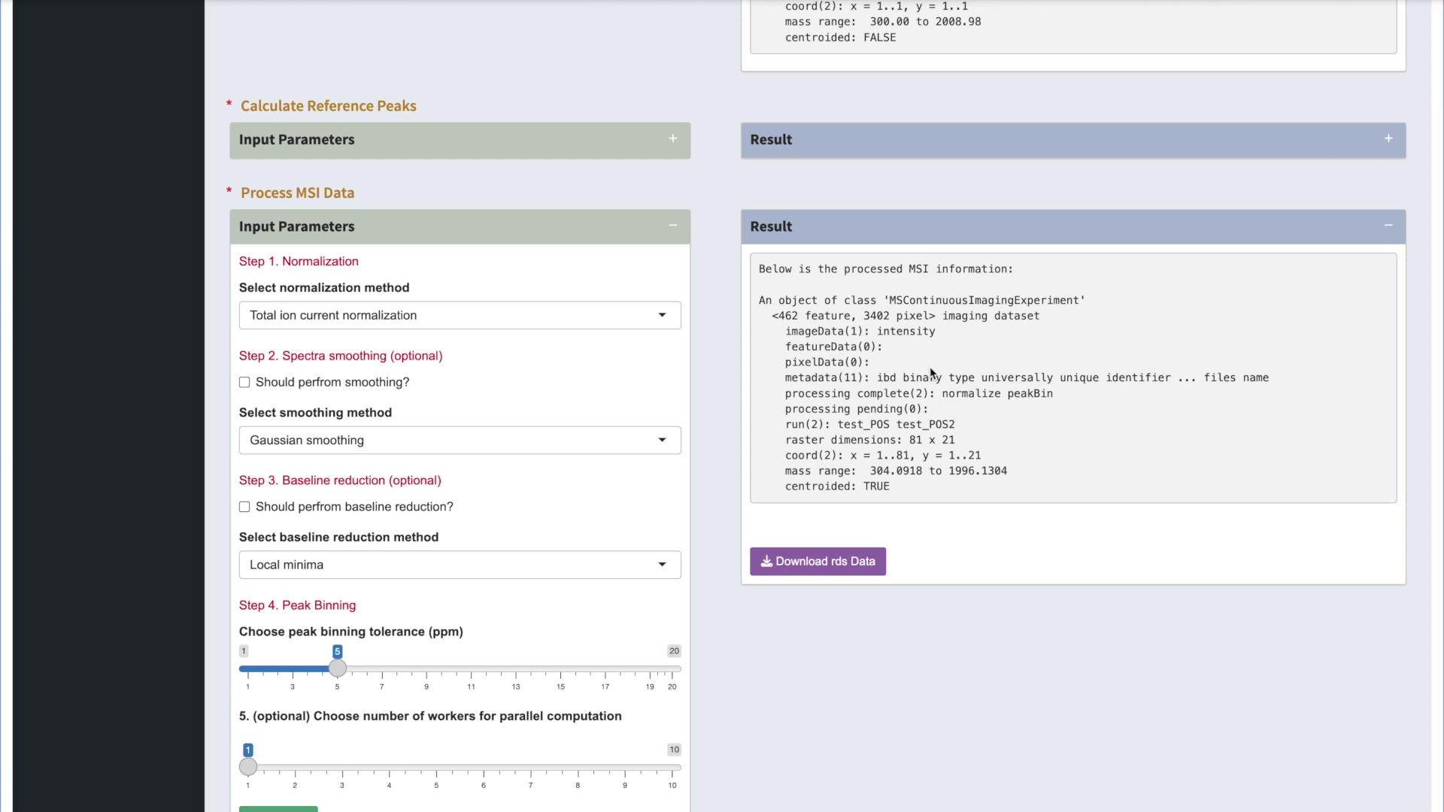
pyautogui.click(823, 570)
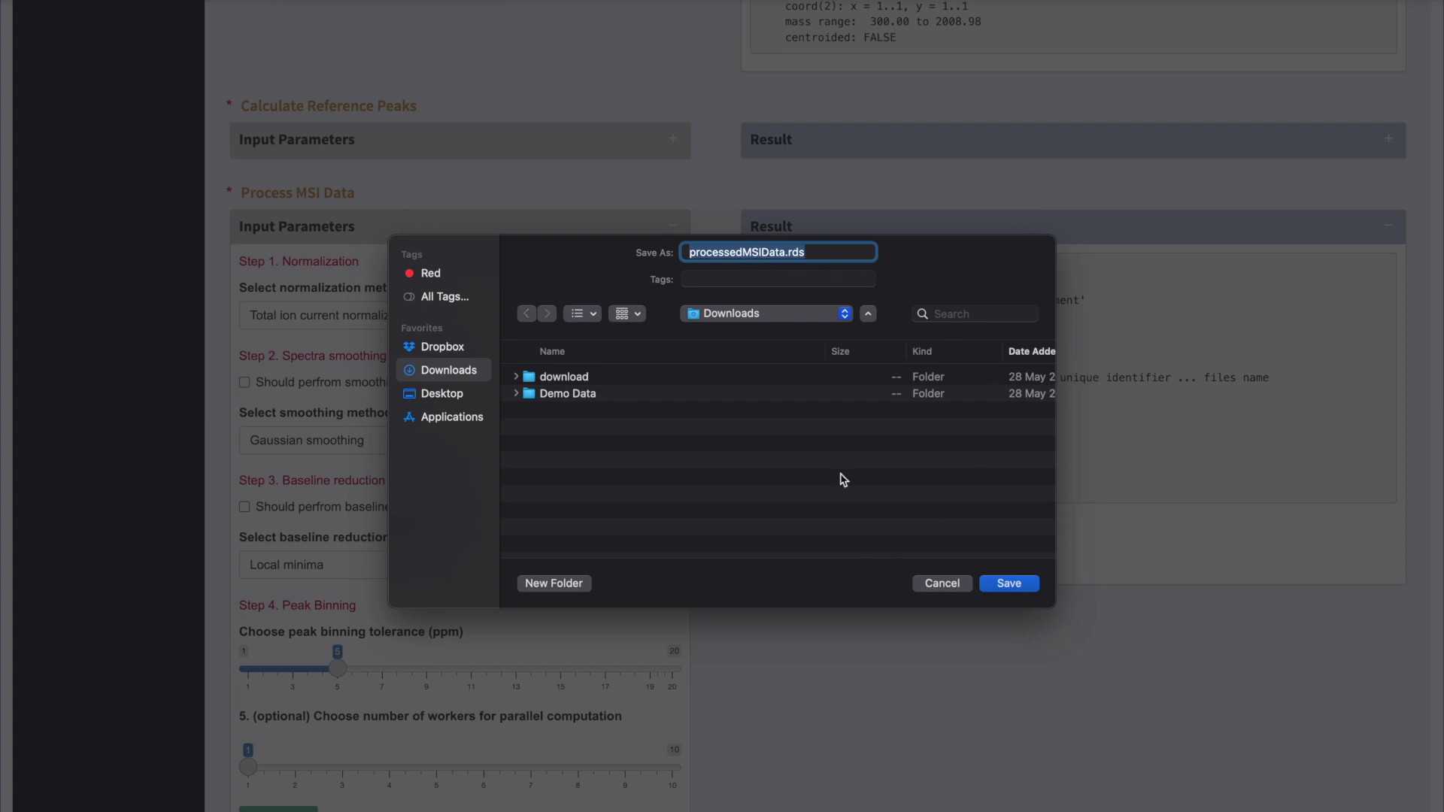
pyautogui.click(1015, 585)
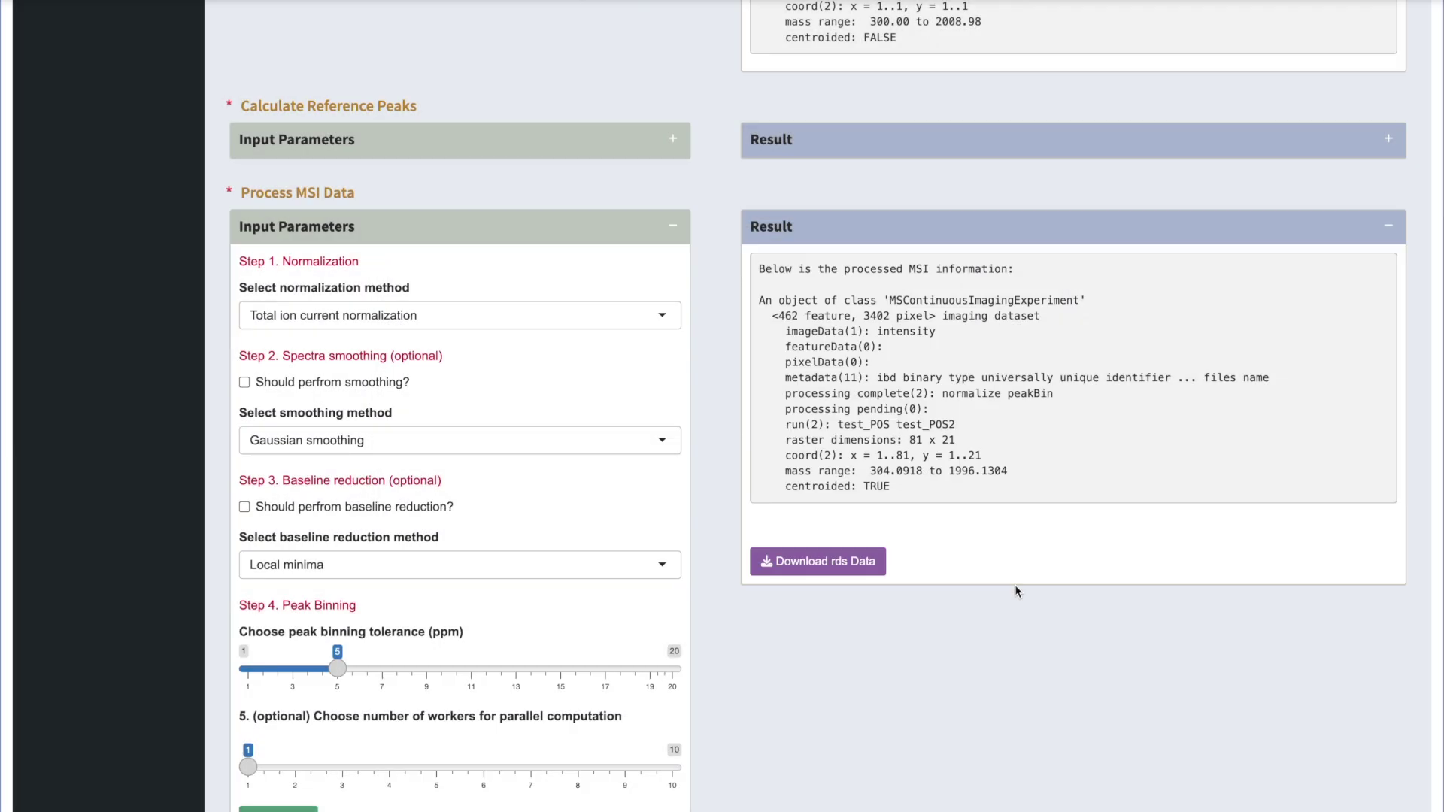